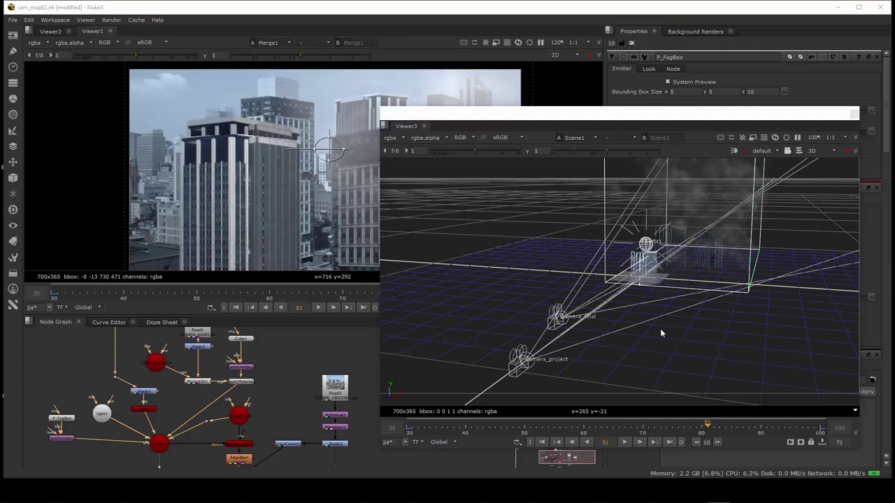
Step: Disable the card node feeding the scene, which carries the background buildings beside the fog box
ctrl+drag(655, 325, 497, 332)
alt+right_drag(496, 336, 557, 321)
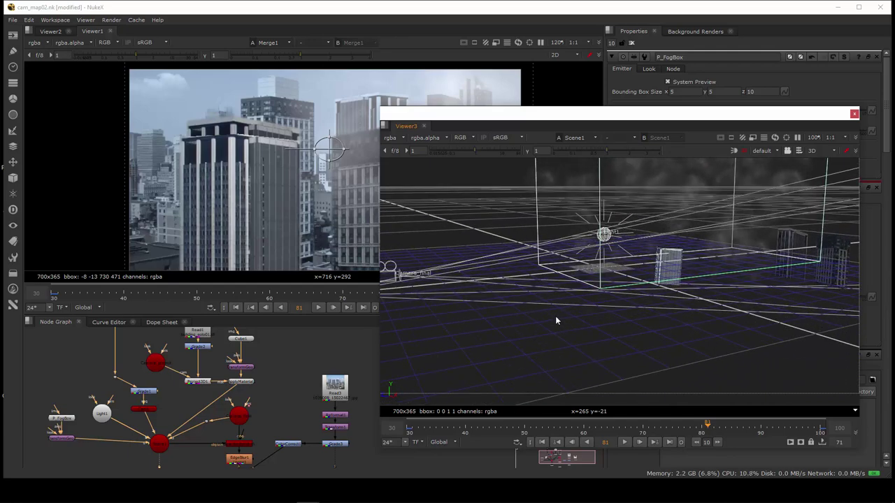
scroll(517, 321, down, 1)
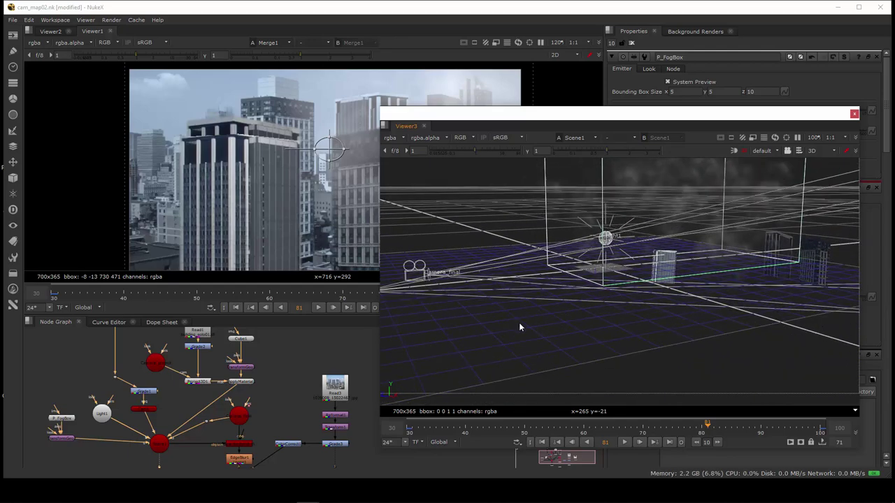
alt+right_drag(519, 326, 555, 324)
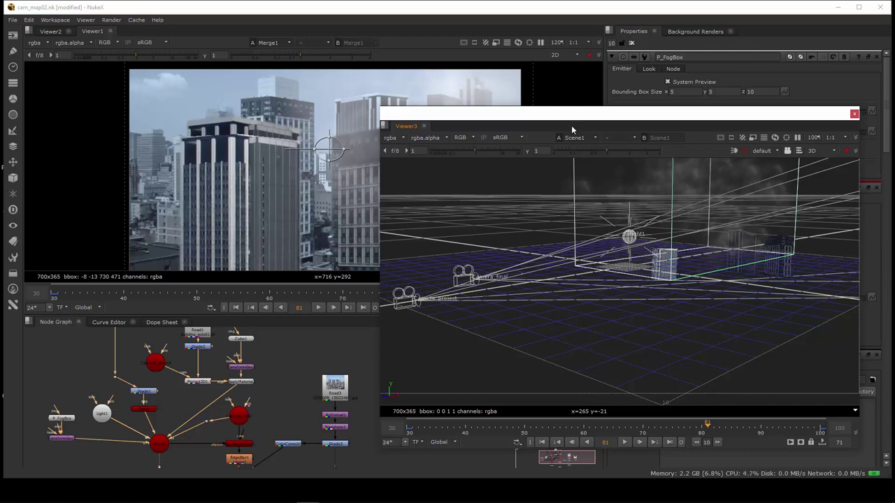
ctrl+drag(570, 257, 566, 278)
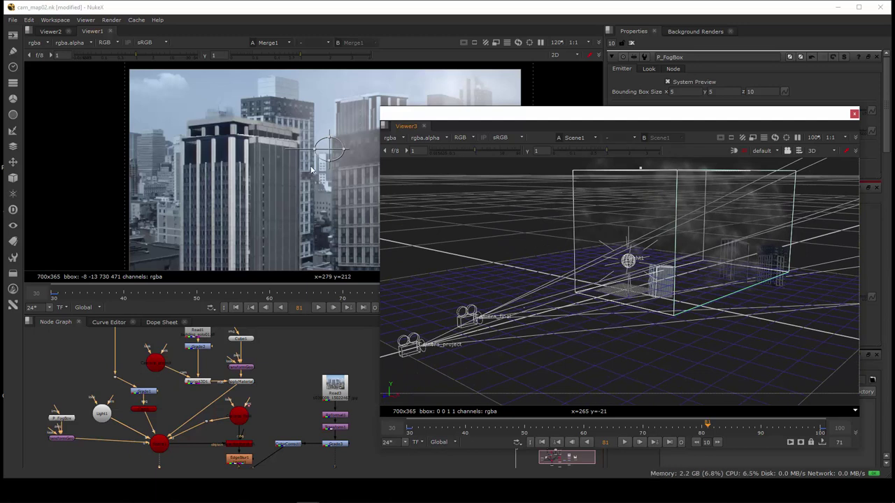
click(151, 411)
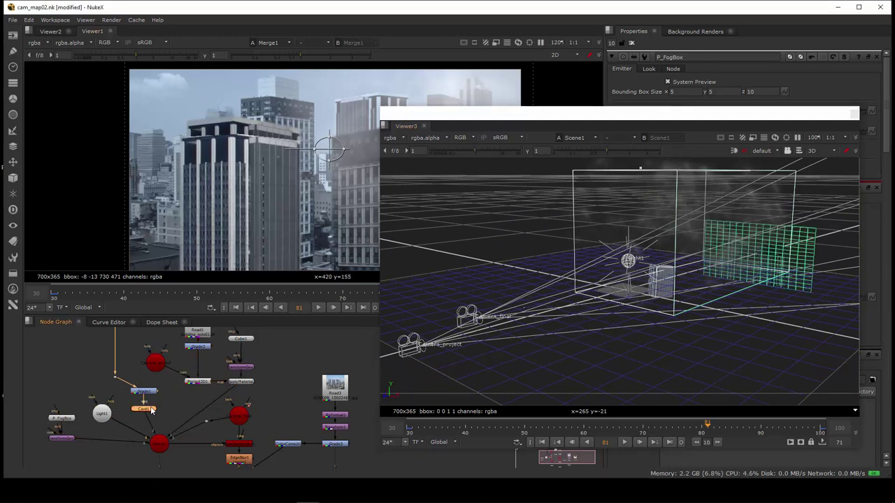
key(d)
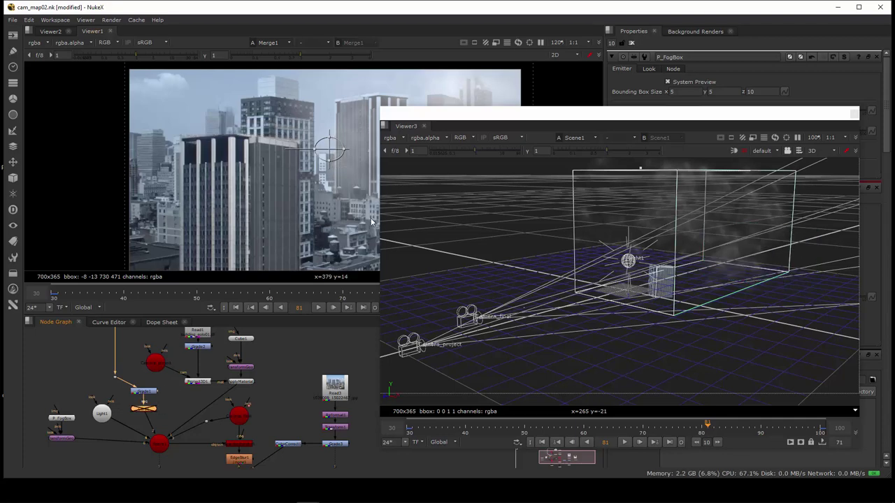
Step: Uncover the composite behind the floating 3D viewer and compare it with the source photo in Viewer2
drag(442, 116, 471, 304)
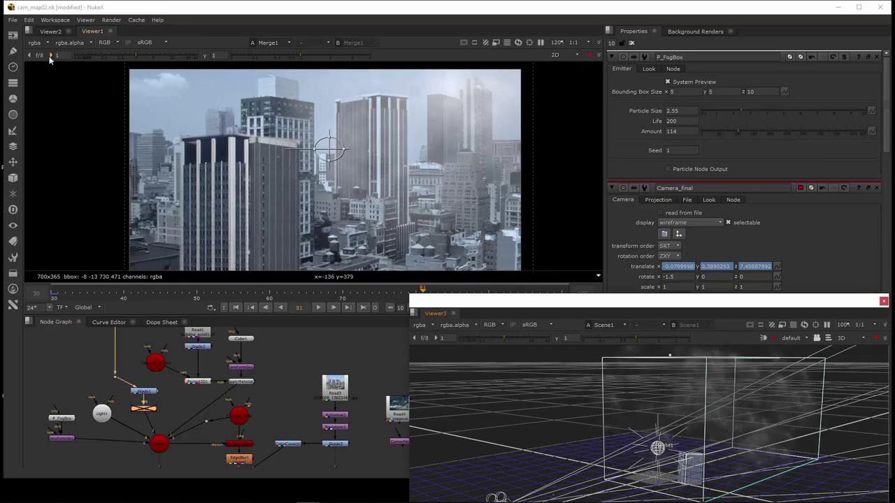
click(50, 31)
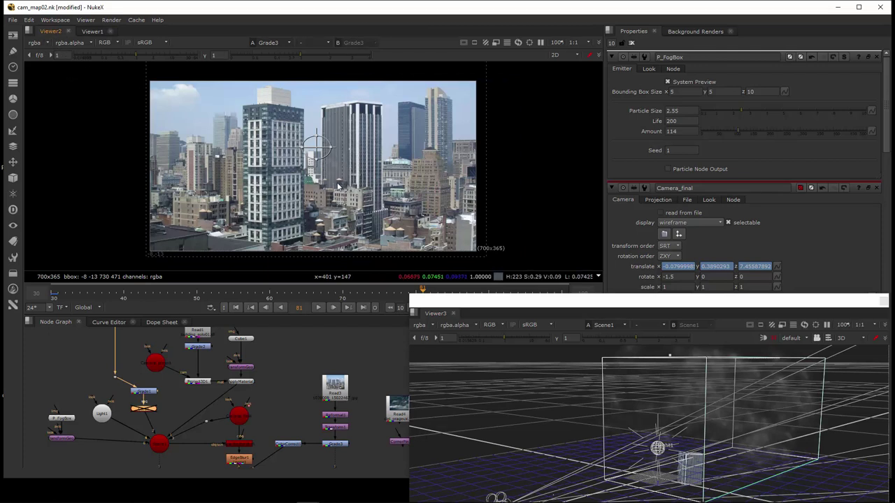
click(92, 33)
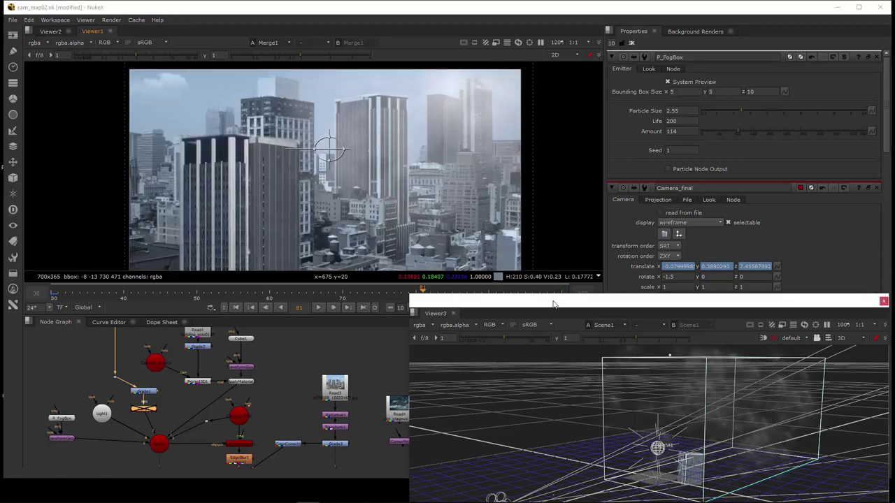
Step: Examine the projected building cube and its position inside the 3D scene from the front, side and above
drag(555, 305, 435, 108)
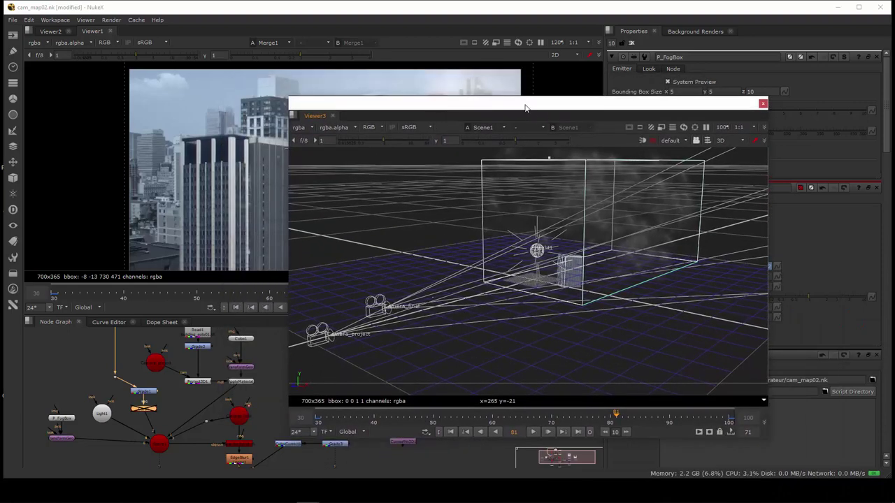
drag(525, 109, 563, 100)
ctrl+drag(596, 256, 656, 266)
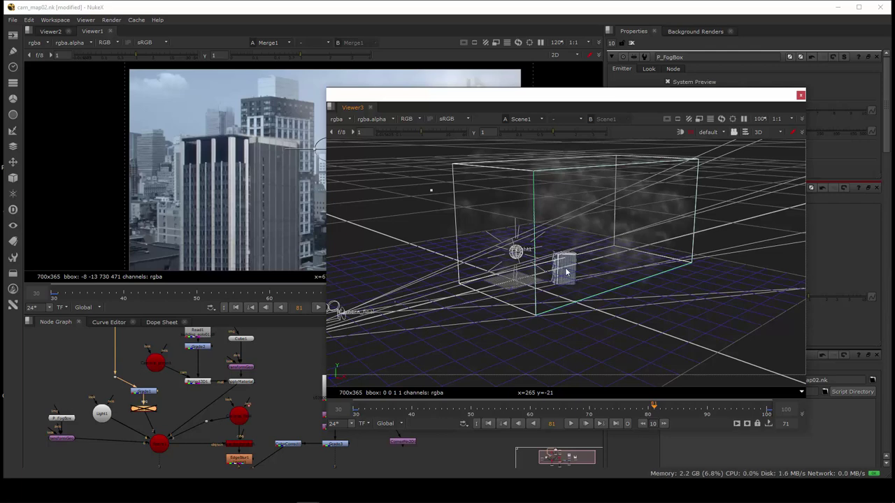
scroll(563, 280, up, 10)
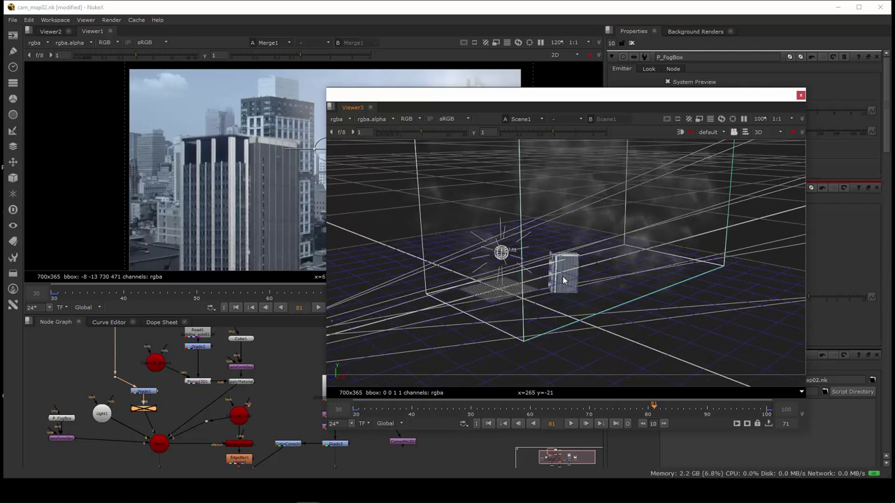
scroll(564, 279, up, 3)
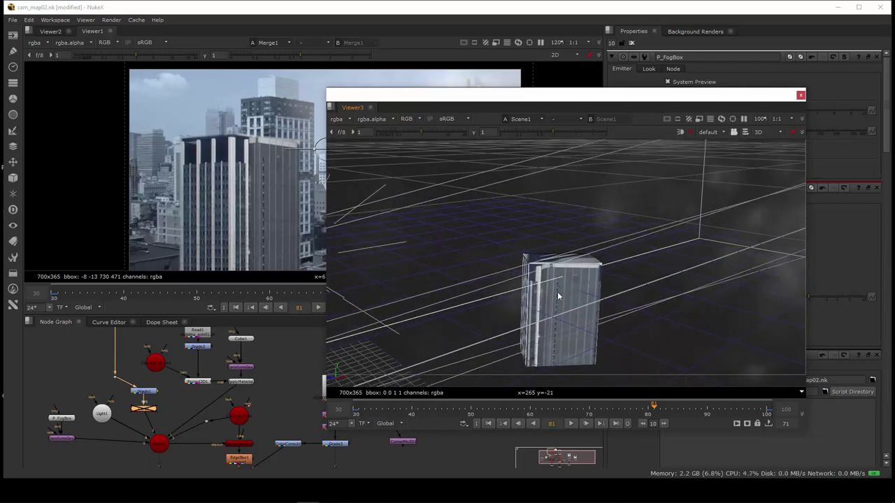
middle_drag(557, 295, 565, 284)
ctrl+drag(564, 283, 707, 260)
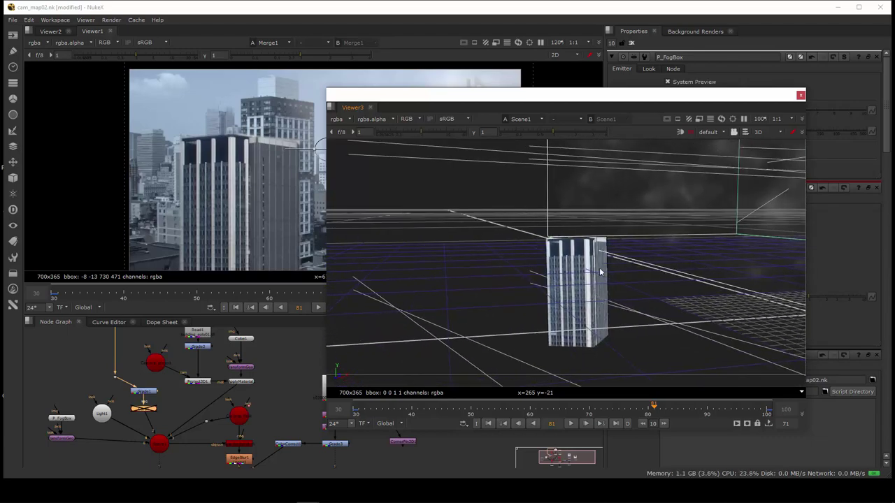
click(583, 286)
ctrl+drag(580, 317, 544, 302)
scroll(555, 301, up, 4)
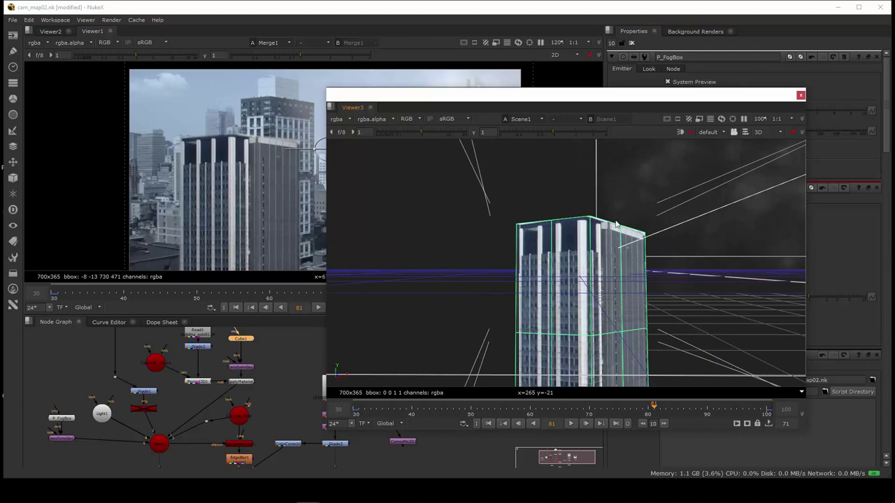
ctrl+drag(597, 330, 472, 324)
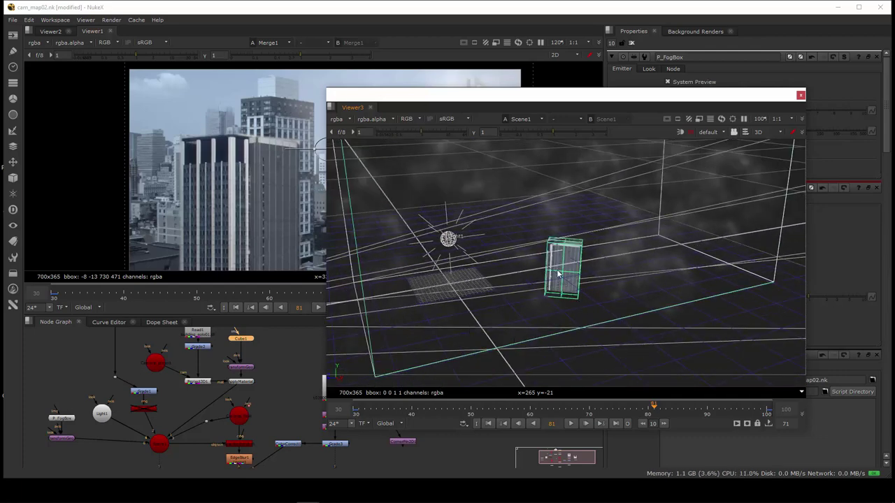
ctrl+drag(556, 269, 511, 318)
ctrl+drag(565, 248, 555, 338)
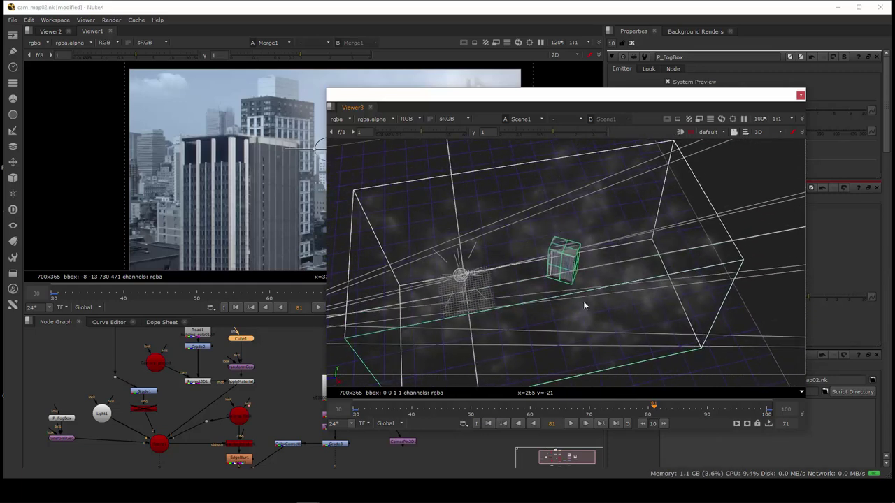
ctrl+drag(551, 355, 547, 210)
scroll(546, 207, down, 2)
Step: Lower the fog box around the building with its TransformGeo2 node and move the floating 3D viewer clear of the composite
click(577, 154)
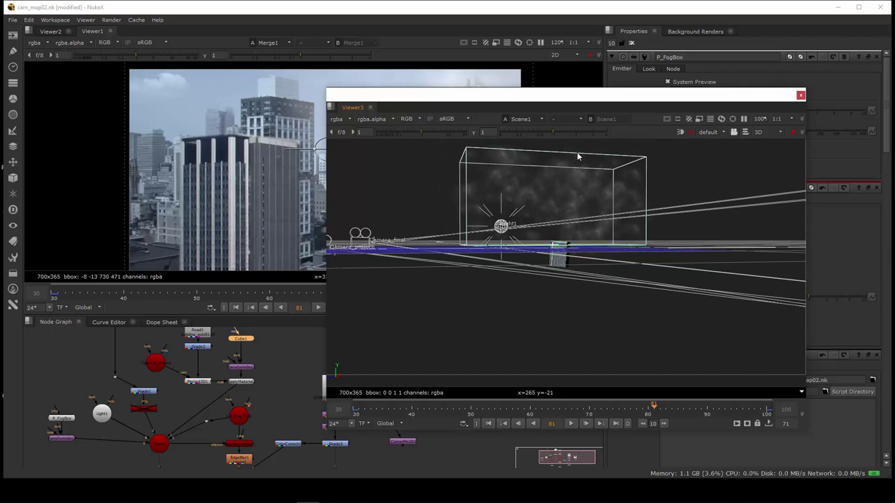
click(578, 153)
scroll(477, 263, down, 2)
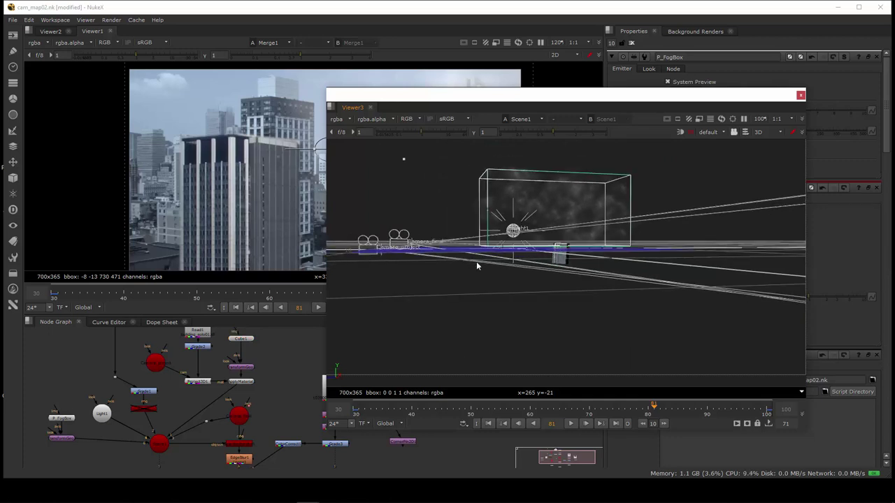
scroll(477, 262, up, 2)
ctrl+drag(507, 258, 580, 296)
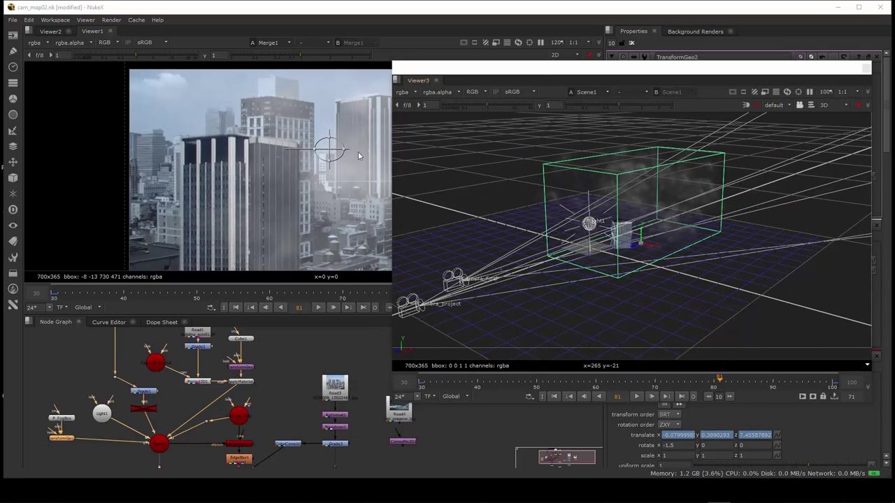
drag(475, 70, 625, 77)
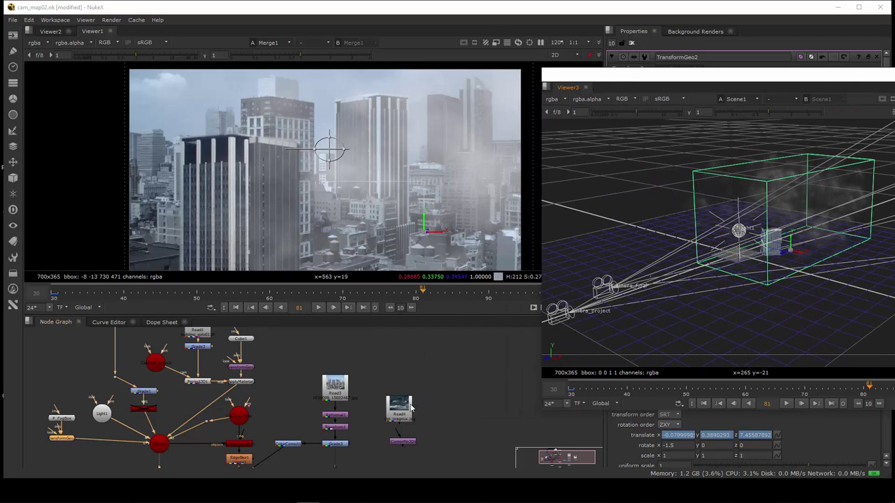
Step: Disconnect Viewer1, Viewer2 and Viewer3 from the existing node tree and move them to an empty area beside it
middle_drag(442, 384, 202, 381)
scroll(290, 413, up, 2)
middle_drag(290, 413, 351, 381)
middle_drag(298, 434, 489, 373)
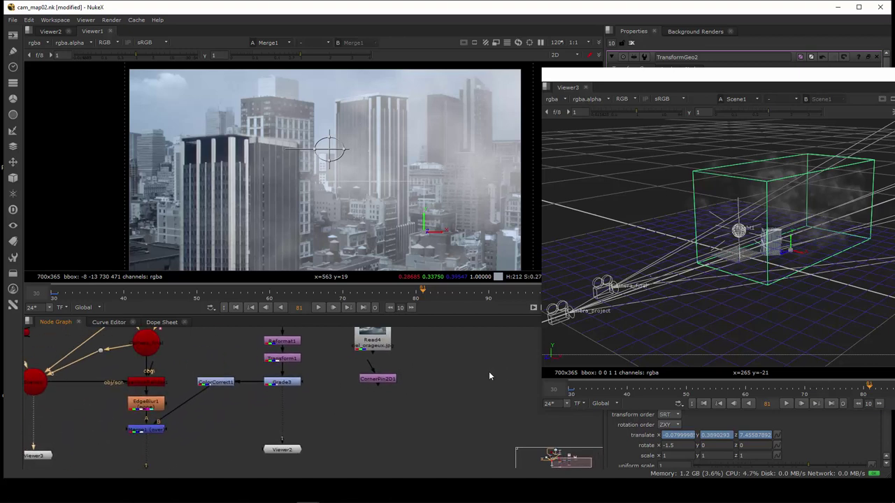
middle_drag(229, 464, 292, 419)
drag(216, 424, 487, 423)
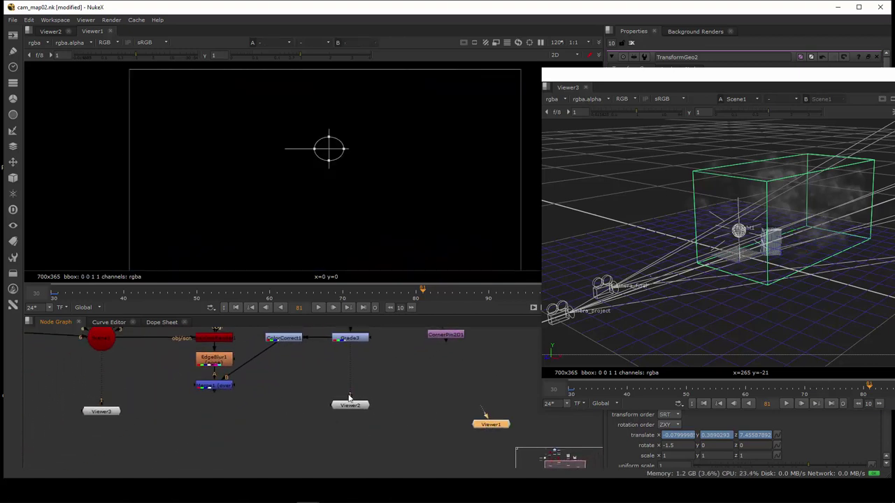
drag(349, 397, 355, 353)
drag(350, 406, 518, 404)
drag(104, 406, 102, 365)
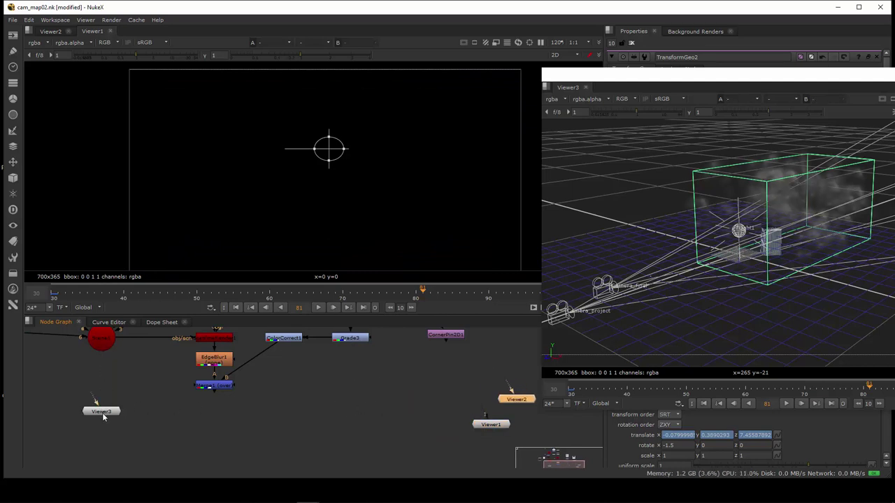
drag(105, 413, 530, 372)
Step: Space out Viewer3, Viewer1 and Viewer2 in a row, in that order, in the empty part of the node graph
middle_drag(458, 409, 176, 427)
drag(245, 420, 395, 422)
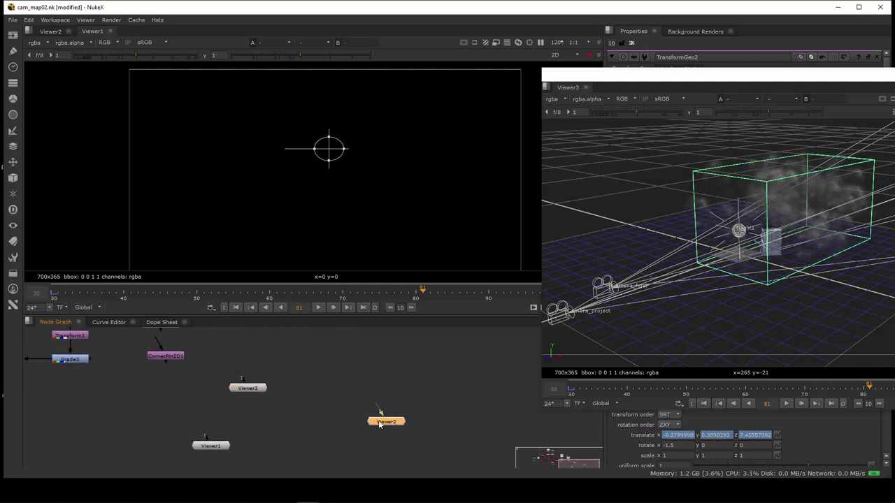
drag(255, 390, 251, 410)
drag(211, 445, 327, 425)
drag(393, 424, 456, 426)
drag(335, 429, 380, 429)
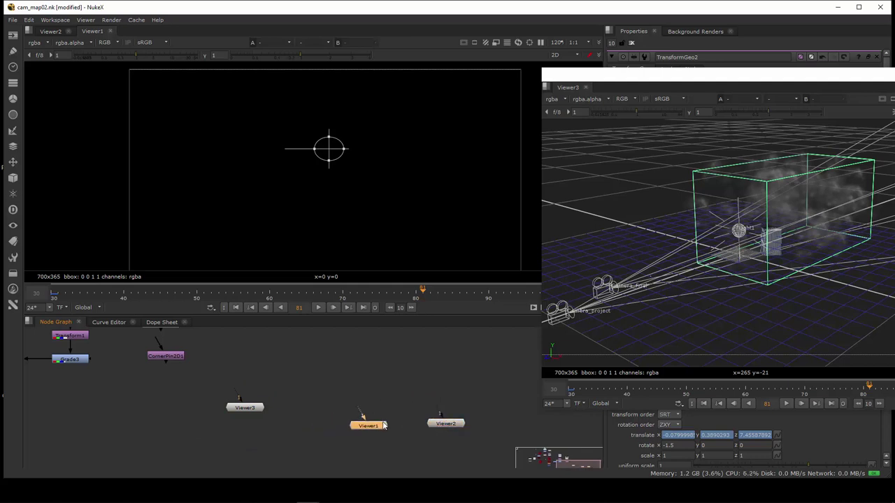
drag(250, 413, 290, 436)
middle_drag(313, 425, 204, 454)
drag(336, 426, 386, 418)
drag(273, 426, 329, 418)
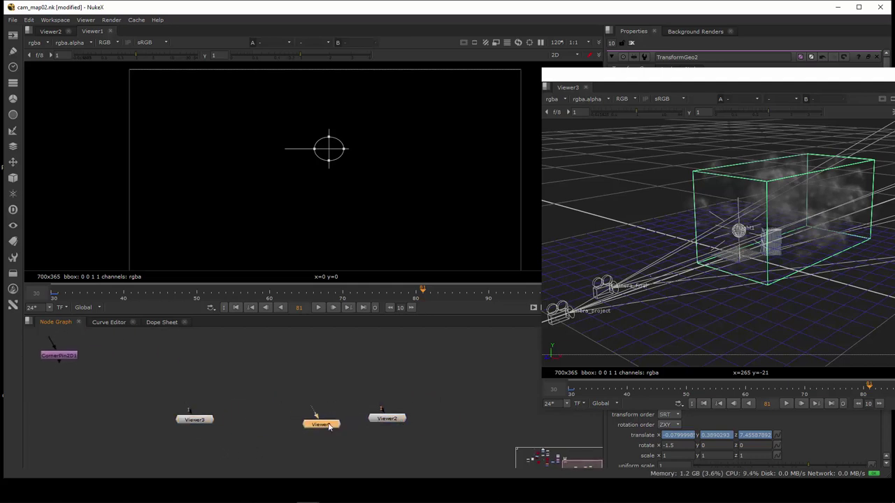
click(195, 419)
drag(219, 419, 225, 422)
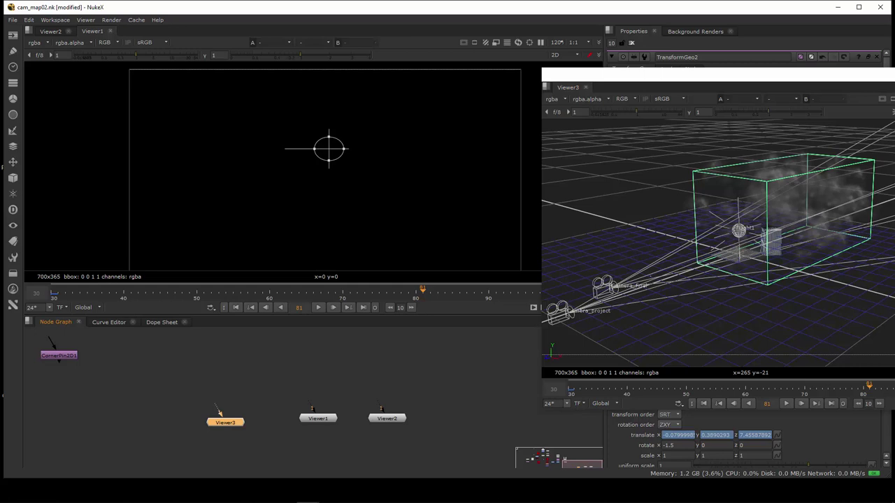
Step: Import the city skyline JPG as a Read node, connect Viewer2 to it and display the photo
drag(380, 502, 337, 355)
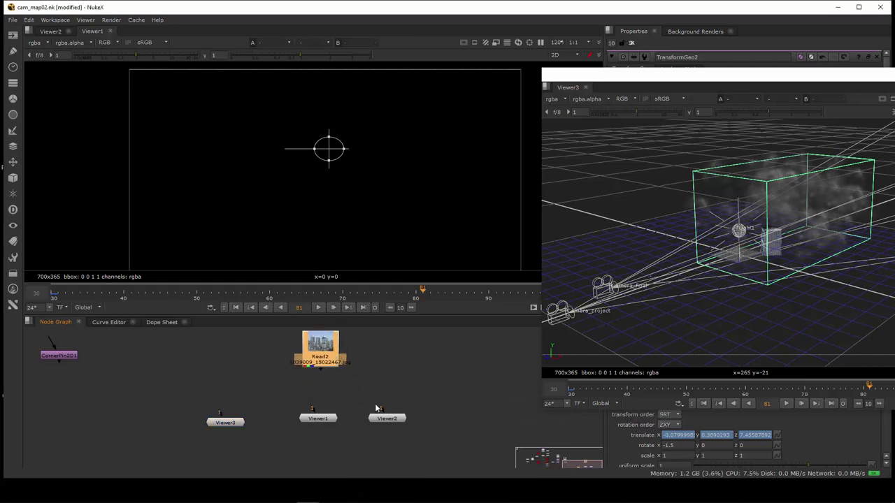
drag(378, 410, 328, 358)
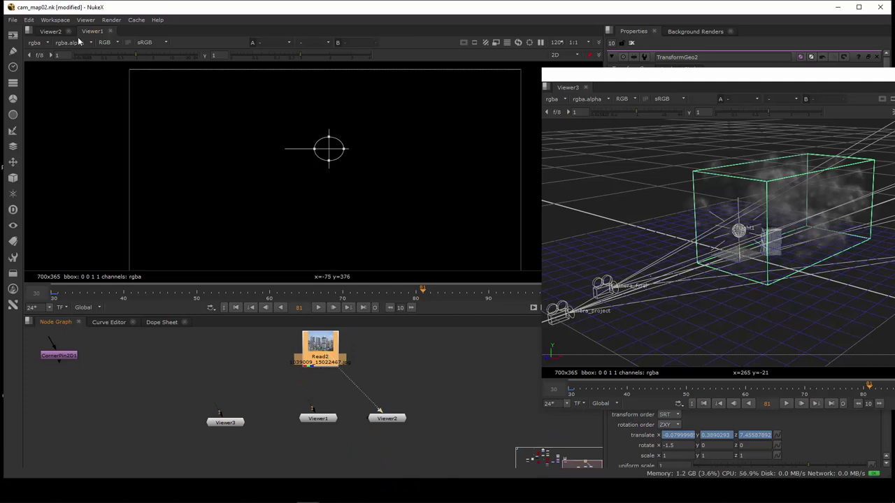
click(53, 32)
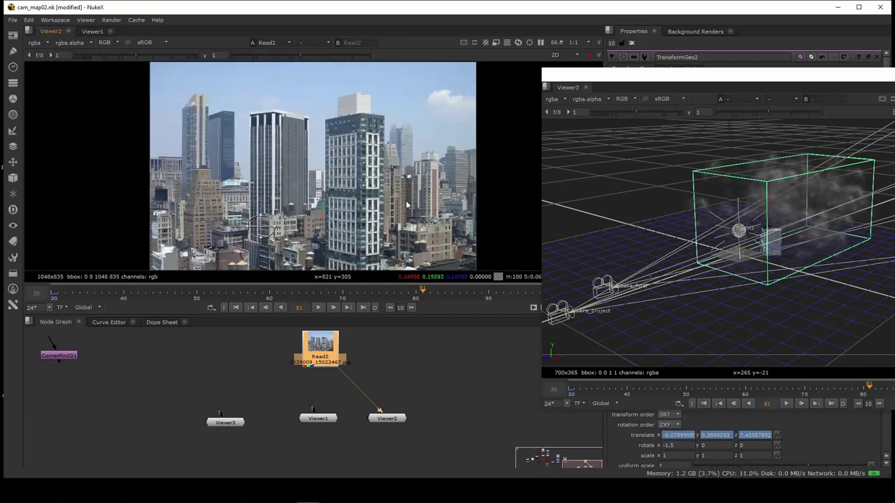
Step: Place the skyline Read node directly above Viewer2 and align the three viewer nodes with space for new nodes
drag(382, 420, 413, 426)
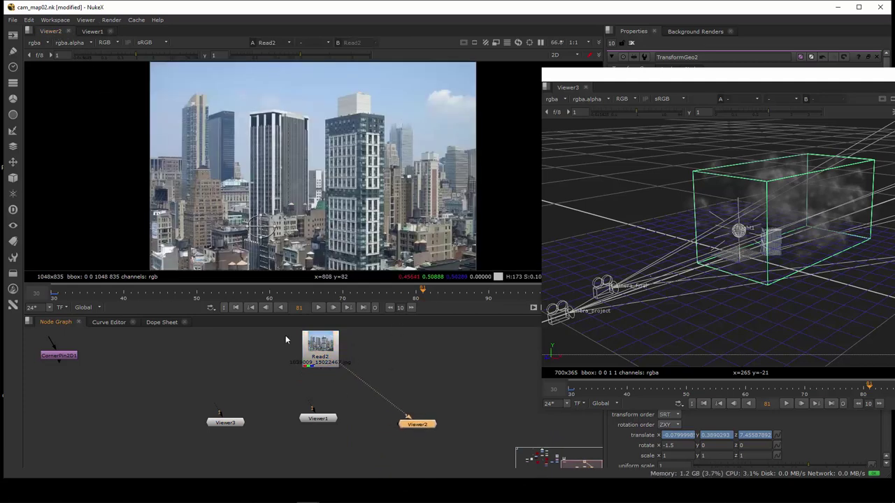
drag(325, 350, 417, 350)
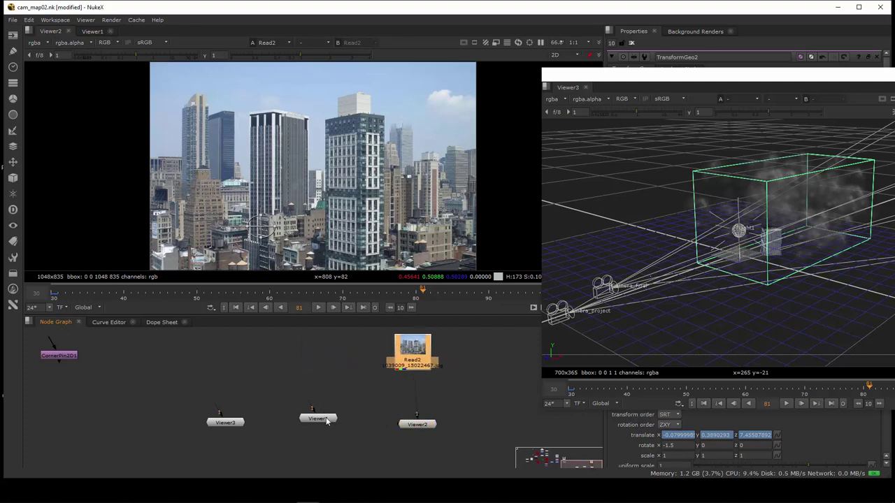
drag(328, 418, 333, 428)
drag(232, 431, 235, 436)
scroll(365, 375, down, 2)
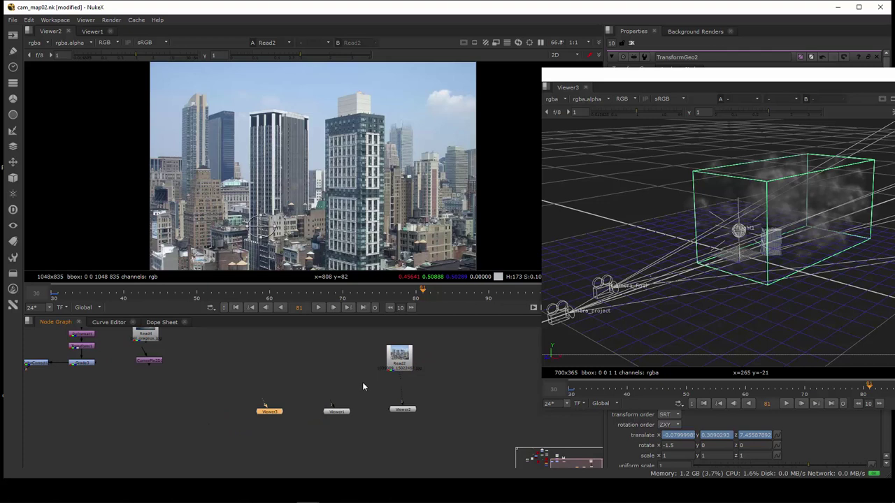
middle_drag(362, 382, 364, 410)
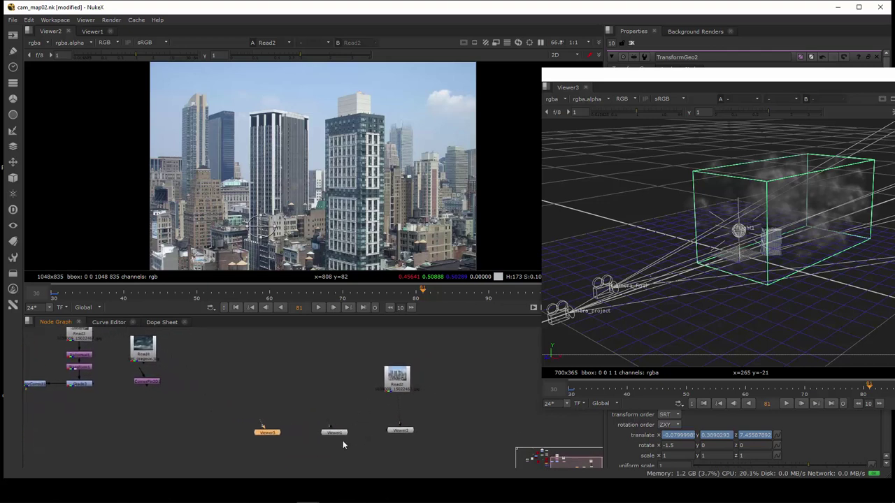
Step: Add a Cube node in the empty node graph area above the viewers and keep the floating Viewer3 window clear of it
click(13, 179)
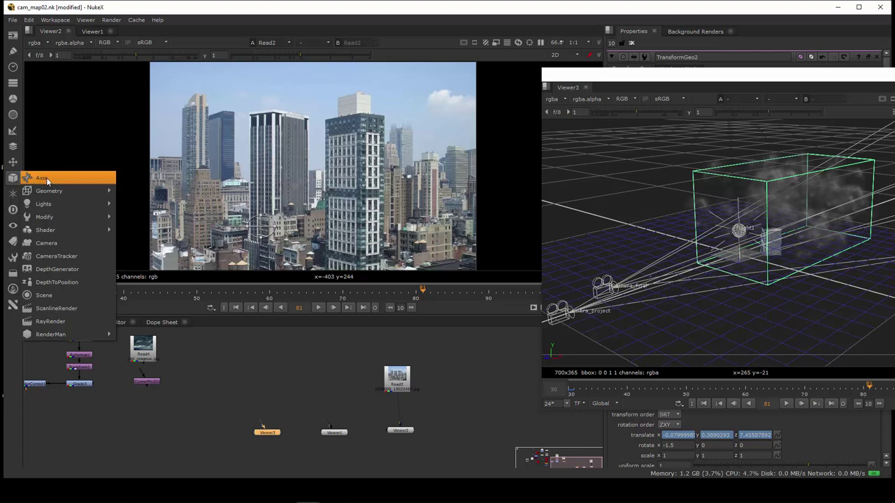
mouse_move(67, 337)
mouse_move(46, 192)
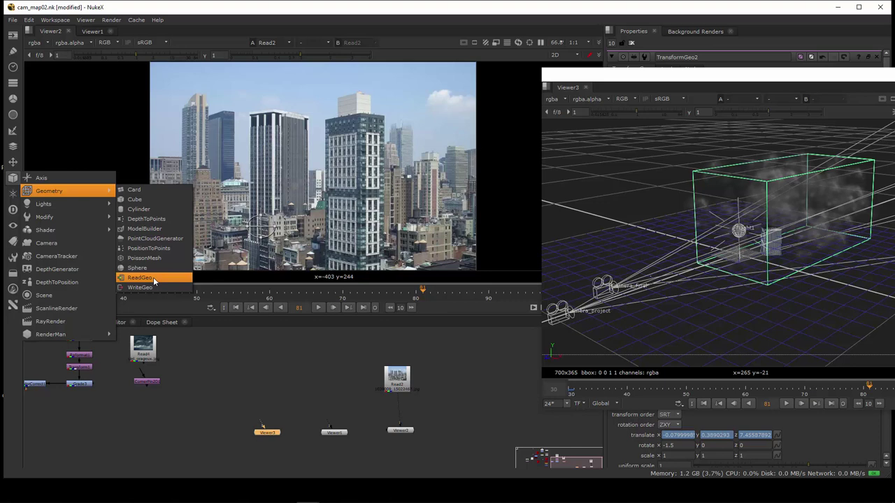
click(148, 200)
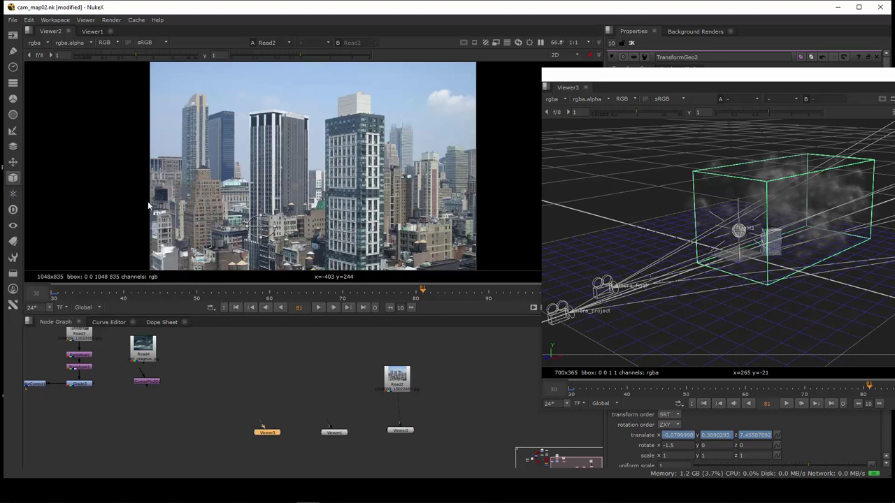
drag(363, 406, 300, 353)
scroll(336, 405, up, 1)
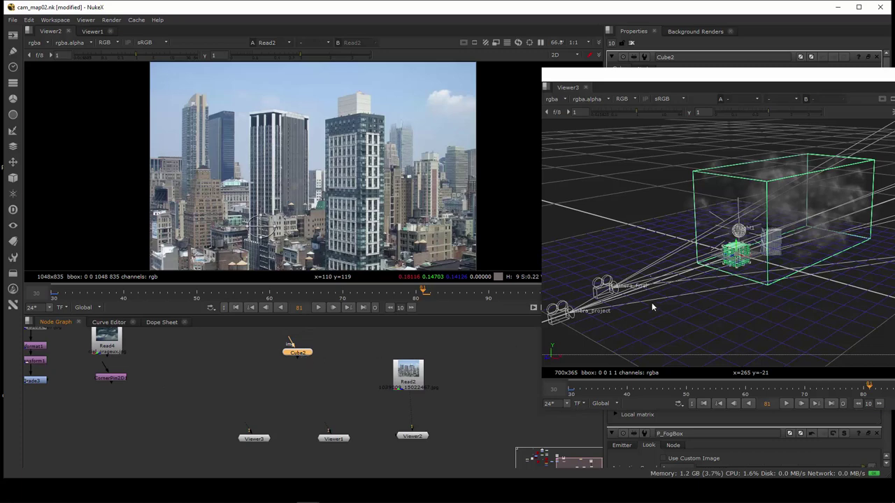
drag(638, 77, 610, 70)
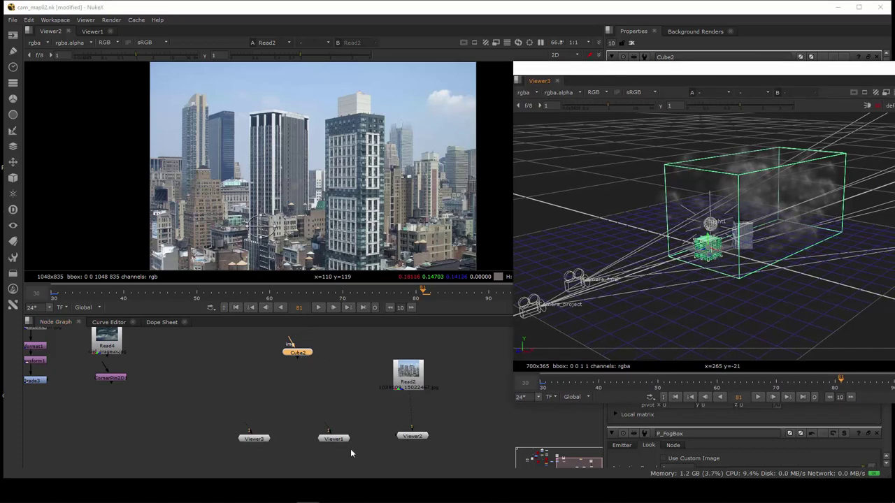
Step: Add a Scene node fed by the cube and connect Viewer3 to the scene, spacing the nodes apart
click(13, 178)
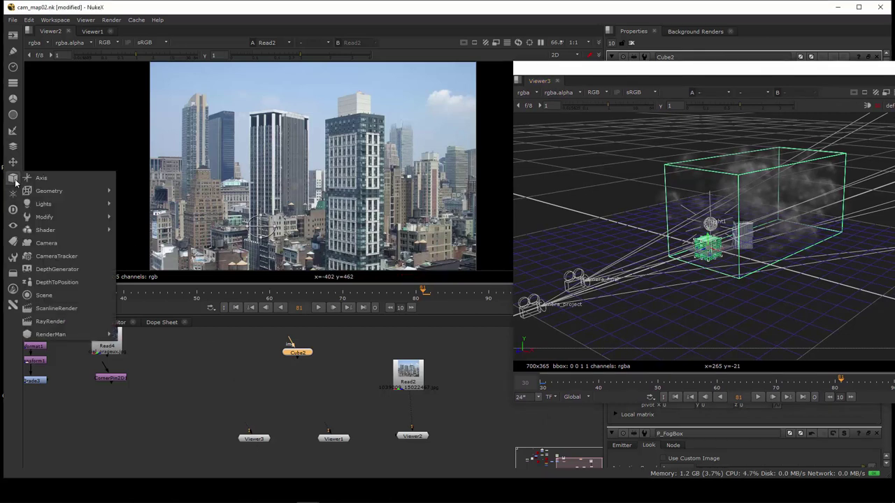
click(70, 297)
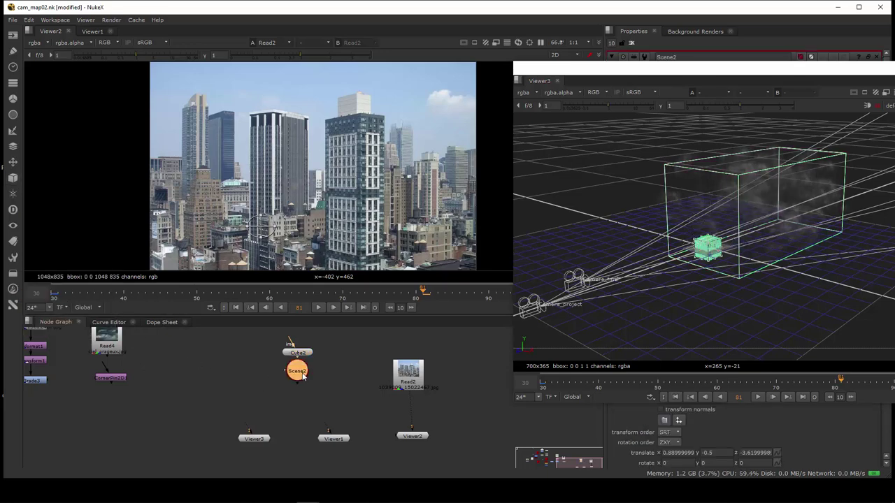
drag(302, 376, 285, 359)
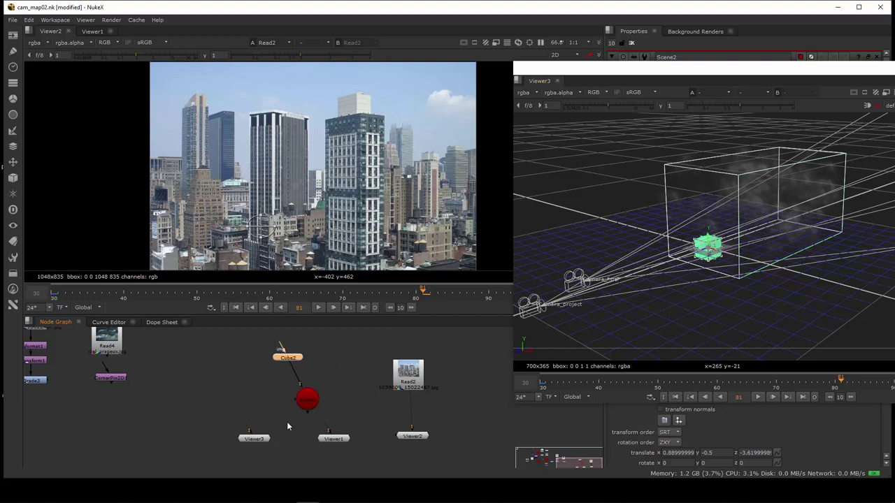
drag(304, 403, 305, 395)
drag(248, 427, 303, 393)
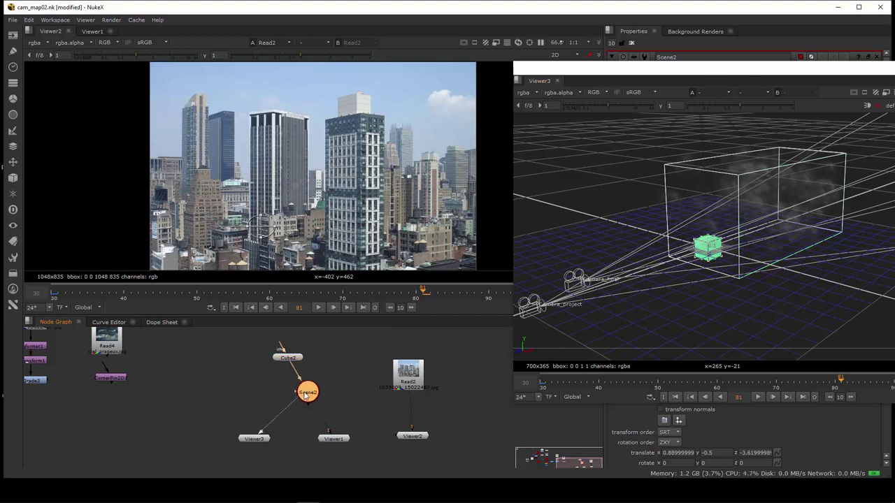
click(253, 440)
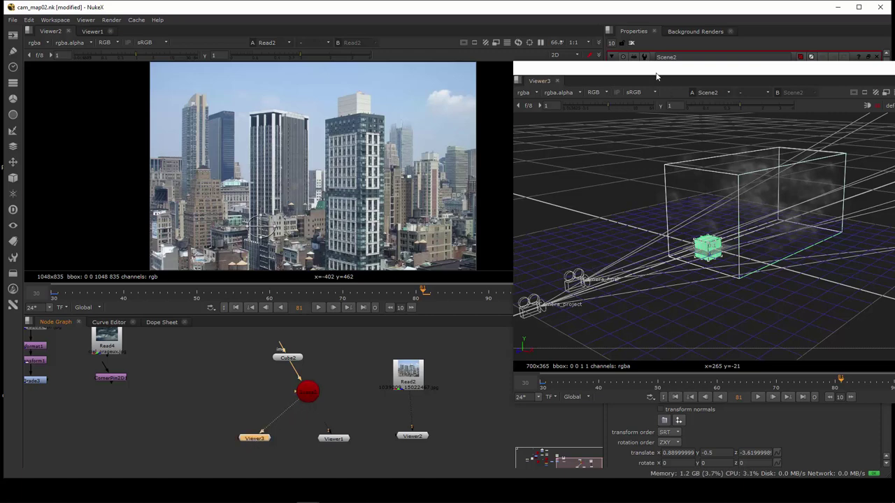
drag(656, 71, 426, 66)
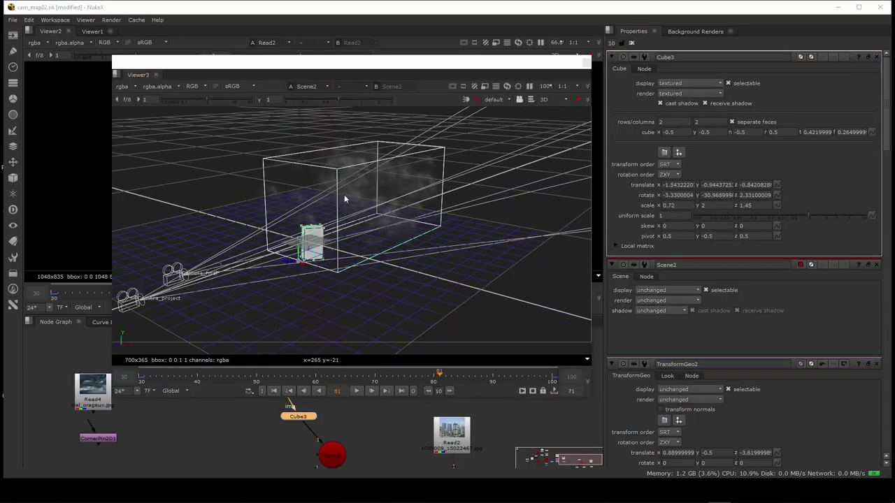
Step: Reshape the tower-like cube by its handles to bounds of about n -0.48, r 0.46 and t 0.474
ctrl+drag(325, 278, 411, 289)
scroll(409, 288, up, 4)
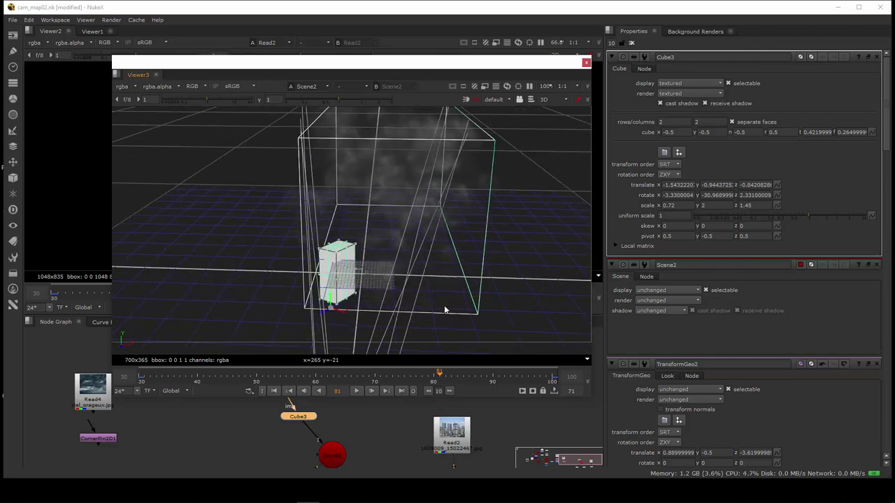
ctrl+drag(444, 306, 388, 274)
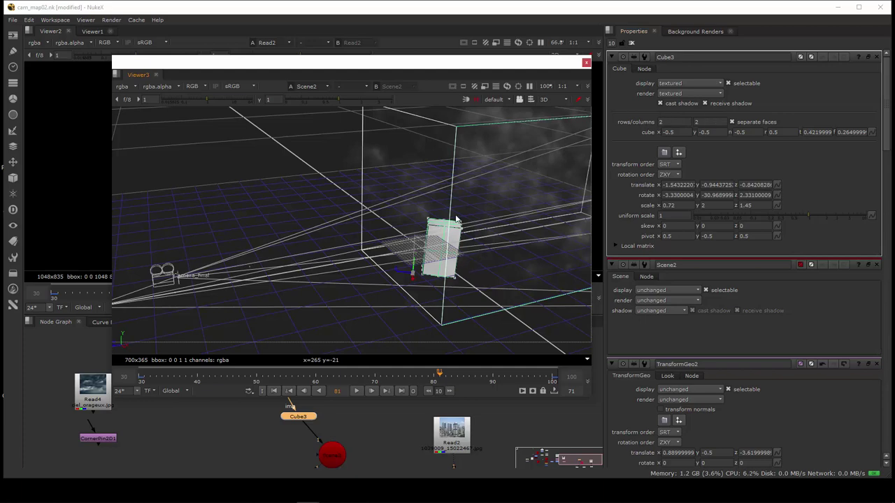
scroll(443, 241, up, 5)
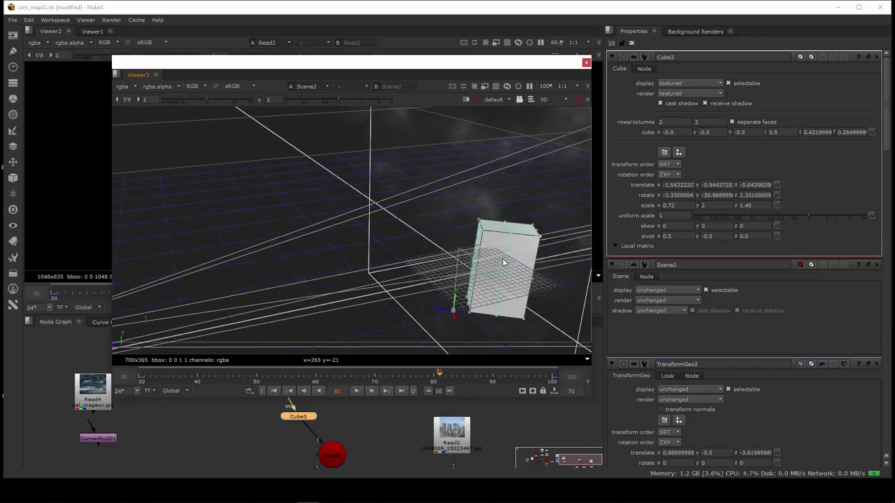
alt+right_drag(504, 262, 454, 251)
click(643, 68)
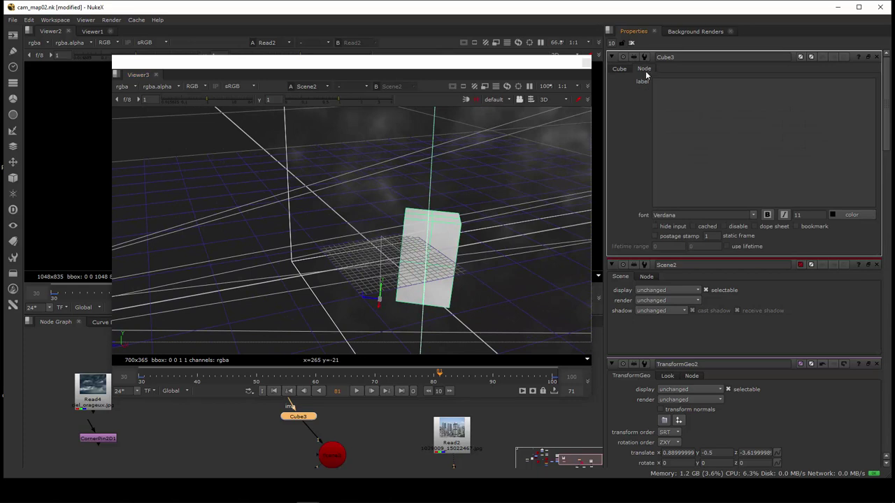
click(619, 69)
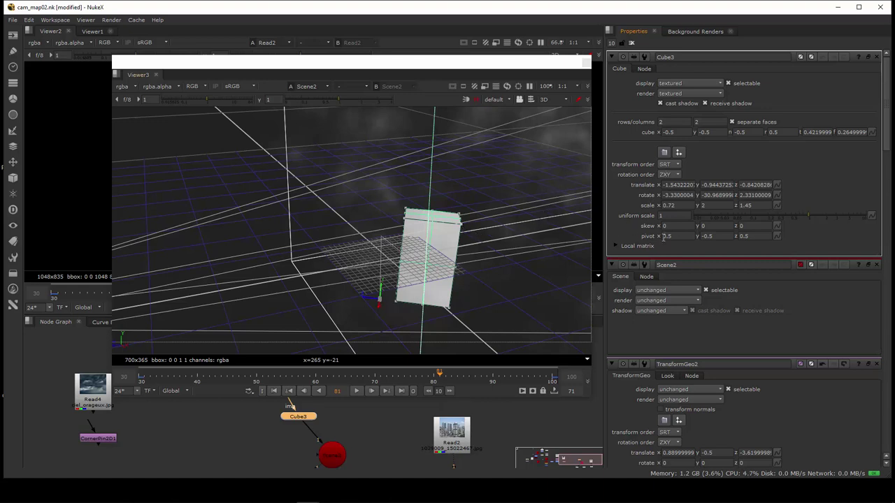
drag(462, 224, 459, 217)
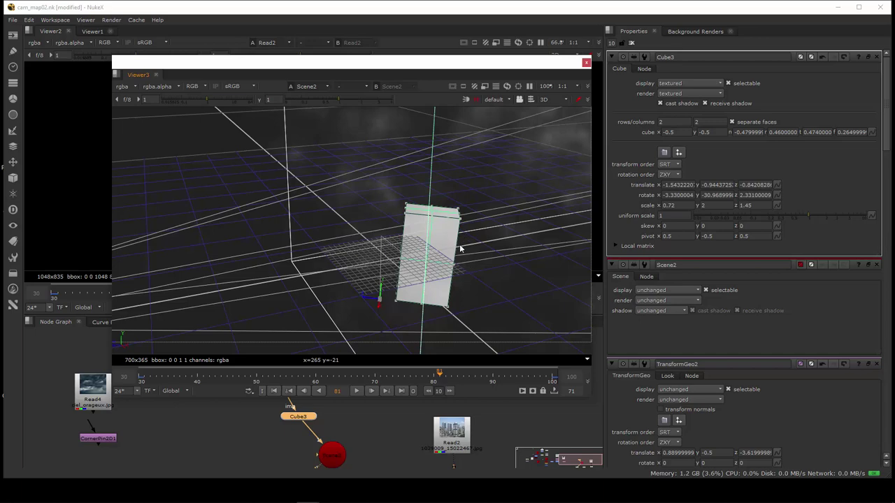
Step: Hide the 3D grid in Viewer3 and view the cube together with the two cameras from the side
ctrl+drag(461, 248, 476, 234)
scroll(538, 254, up, 3)
scroll(455, 252, down, 3)
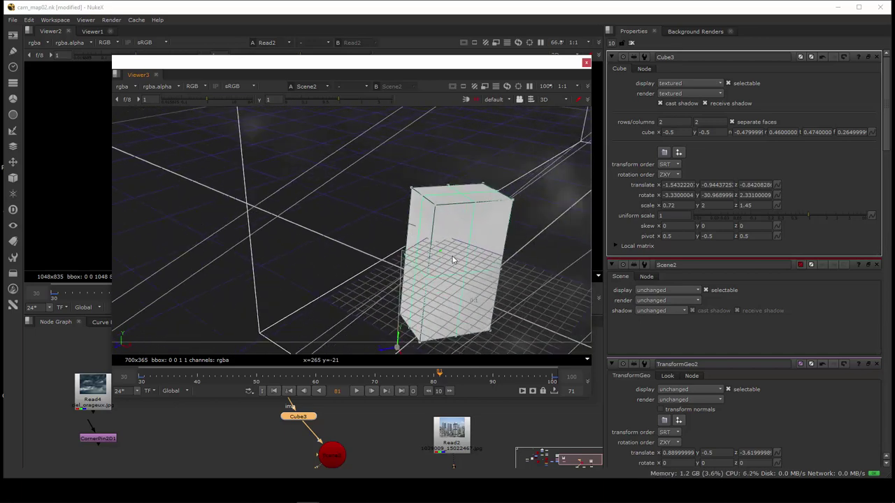
ctrl+drag(439, 271, 471, 240)
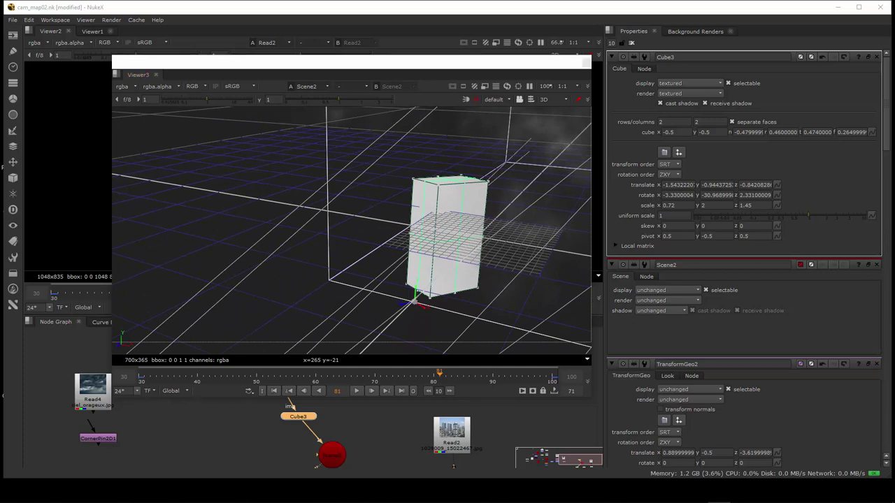
click(477, 100)
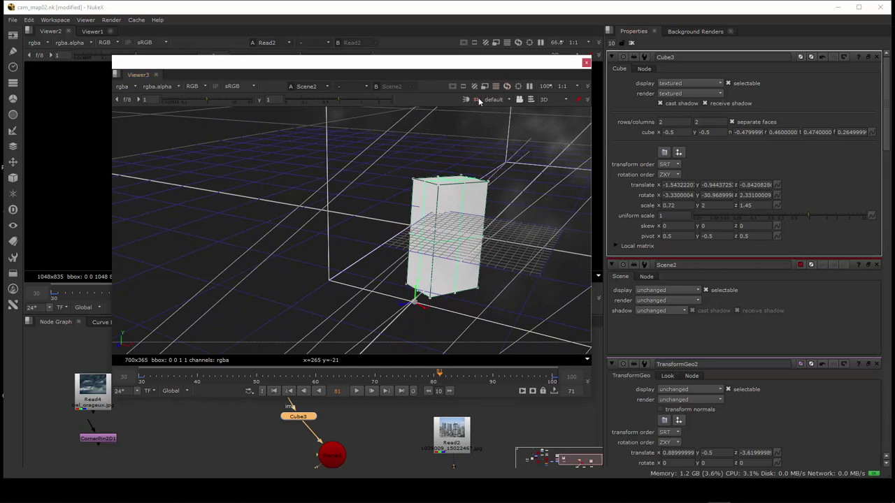
scroll(455, 253, down, 5)
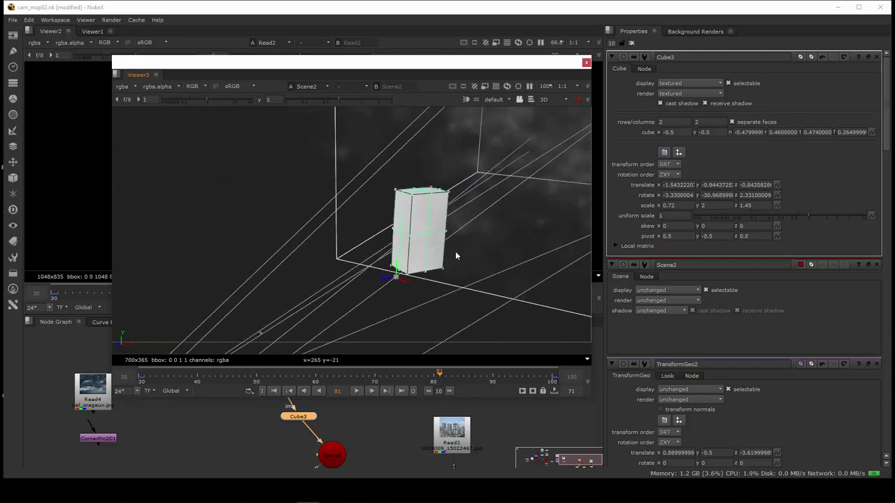
ctrl+drag(456, 253, 439, 238)
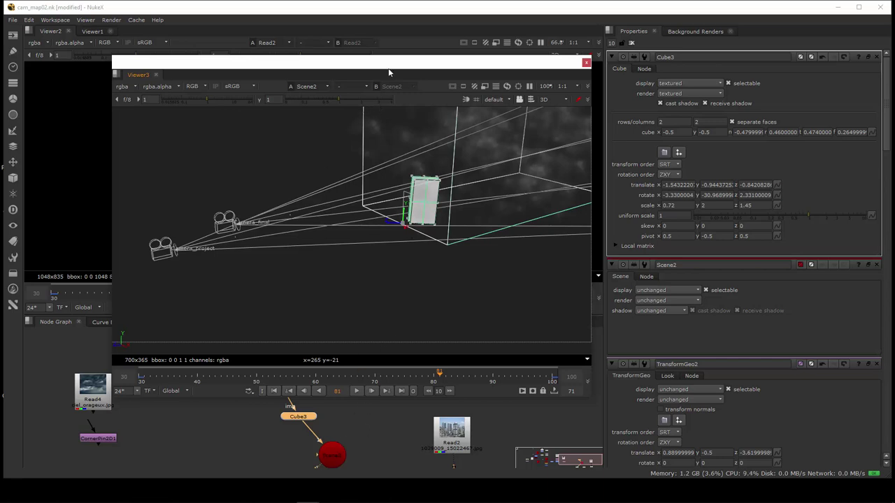
Step: Move the floating Viewer3 window above the node graph and place Cube3 to the left of the Scene node
drag(389, 72, 458, 45)
middle_drag(375, 399, 451, 427)
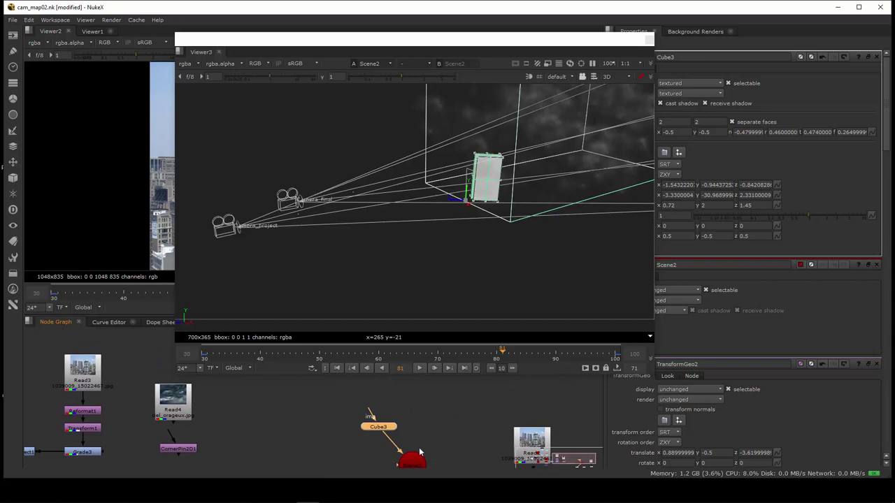
drag(399, 32, 335, 10)
middle_drag(432, 435, 427, 386)
drag(376, 379, 345, 403)
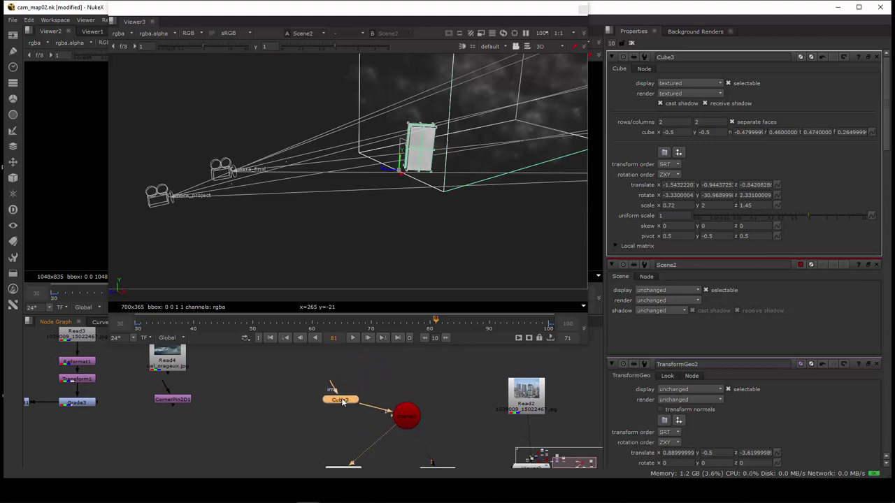
Step: Import the stone tower photo as a Read node, connect it to Cube3's img input and examine the textured faces
mouse_move(323, 362)
mouse_down()
mouse_move(303, 358)
mouse_move(318, 370)
mouse_up()
drag(379, 408, 297, 358)
drag(344, 404, 344, 404)
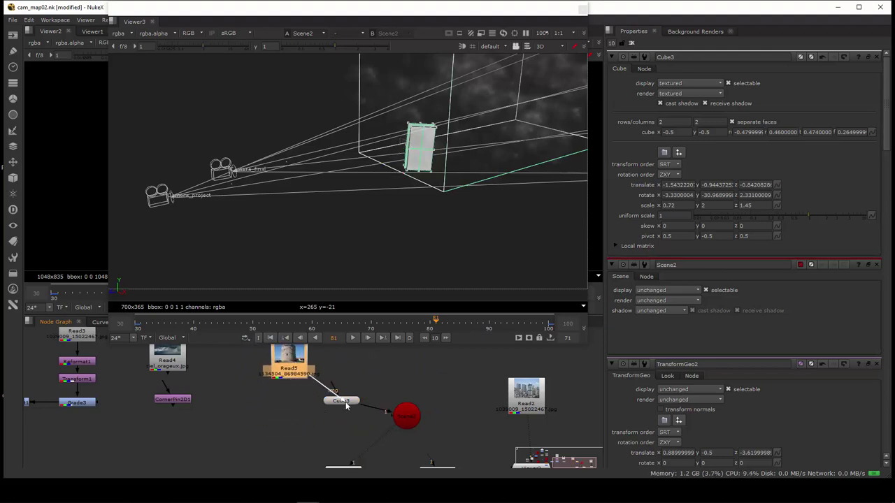
drag(297, 362, 295, 372)
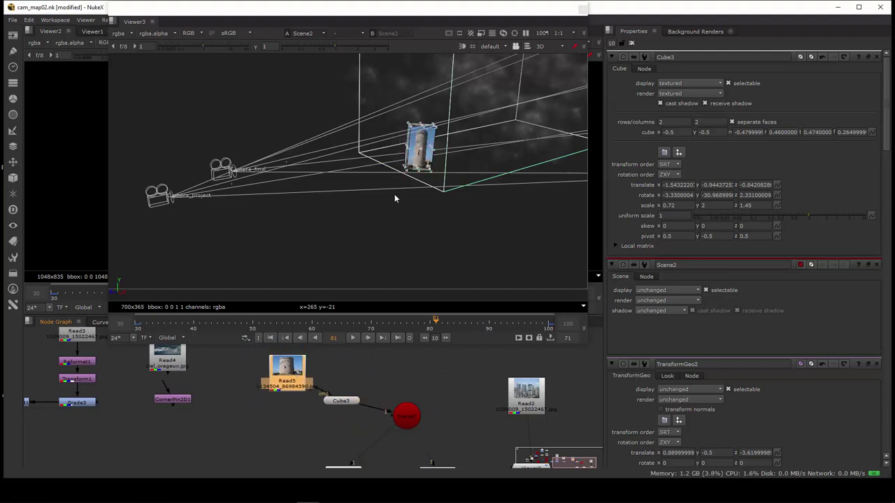
ctrl+drag(401, 230, 480, 230)
scroll(454, 213, up, 6)
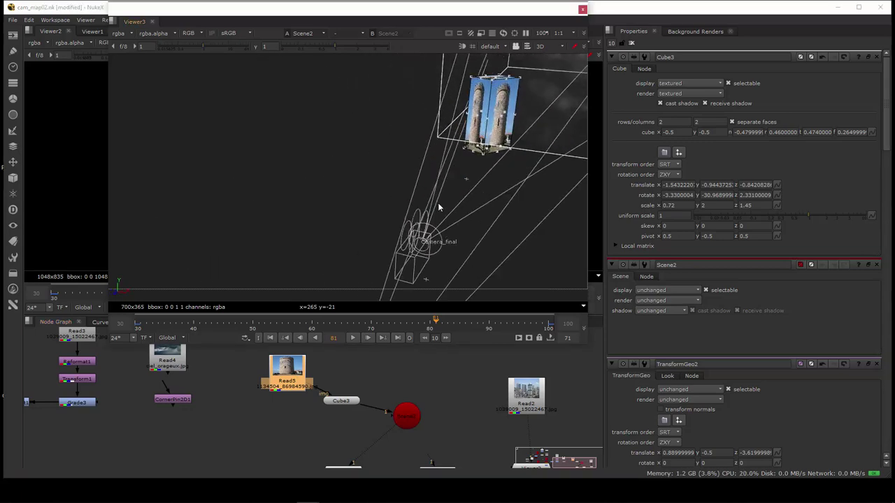
ctrl+drag(533, 152, 452, 287)
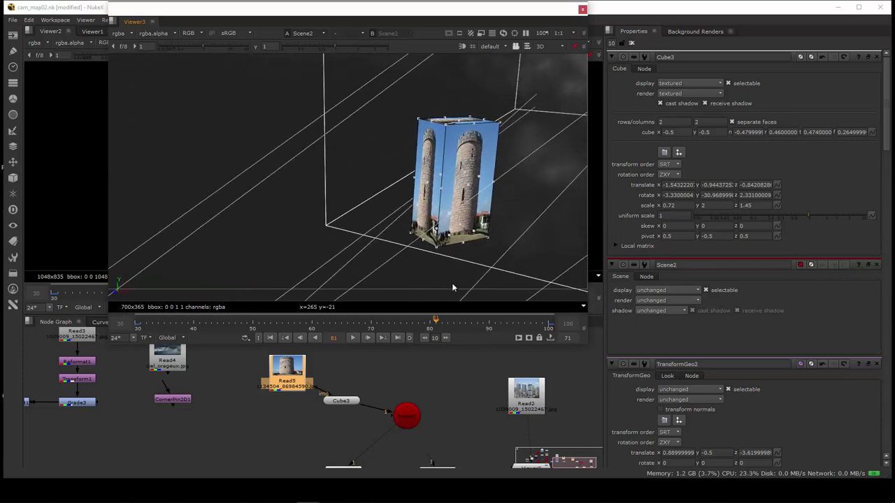
ctrl+drag(463, 239, 447, 220)
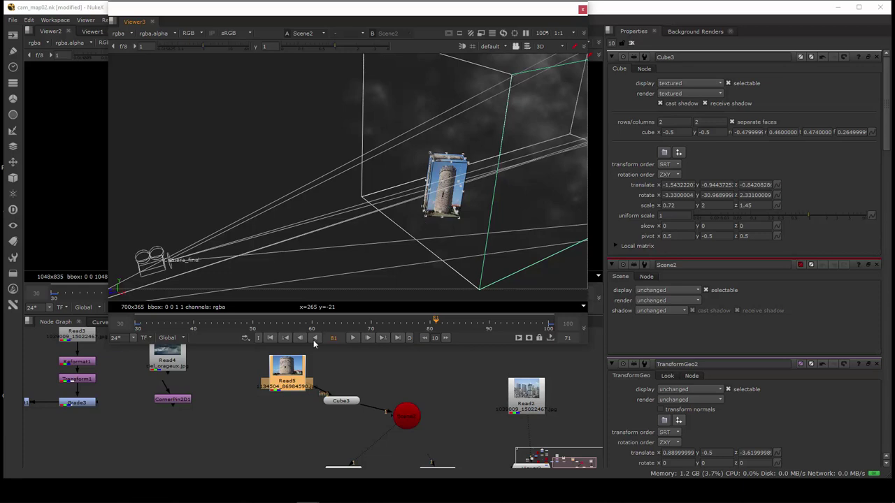
Step: Delete the tower photo's Read node and line Cube3 up level with the Scene node
drag(286, 374, 315, 364)
drag(333, 401, 355, 369)
key(Delete)
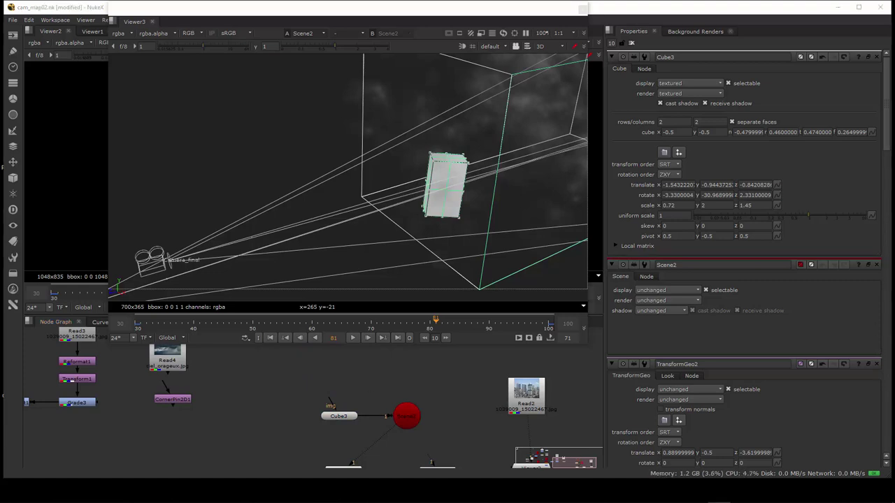
Step: Add a Project3D shader node, place it above Cube3 and connect it to the cube's img input
scroll(474, 467, up, 2)
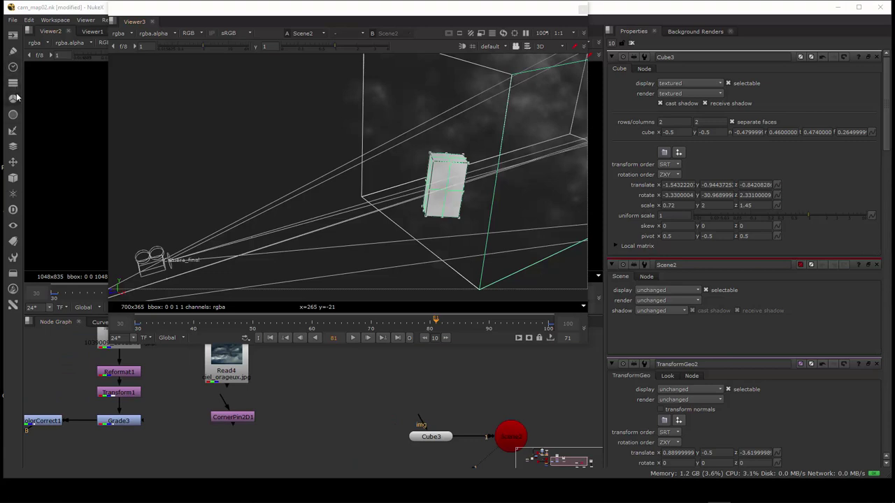
click(13, 179)
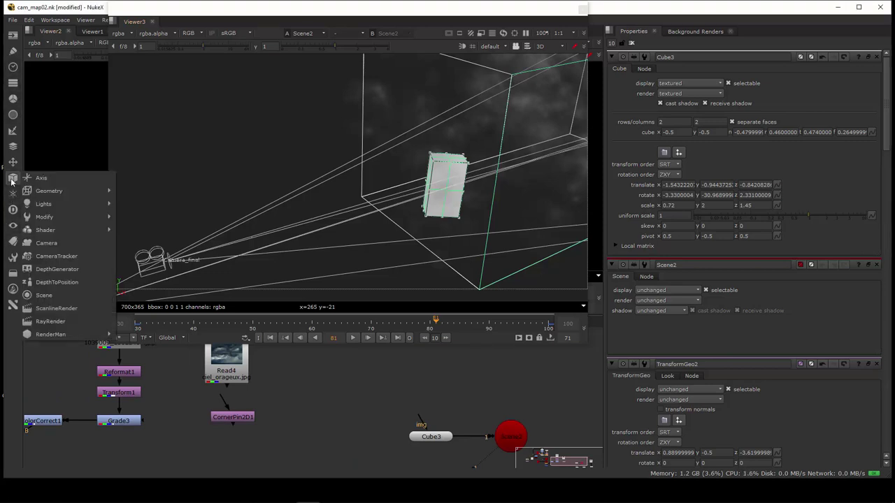
mouse_move(68, 221)
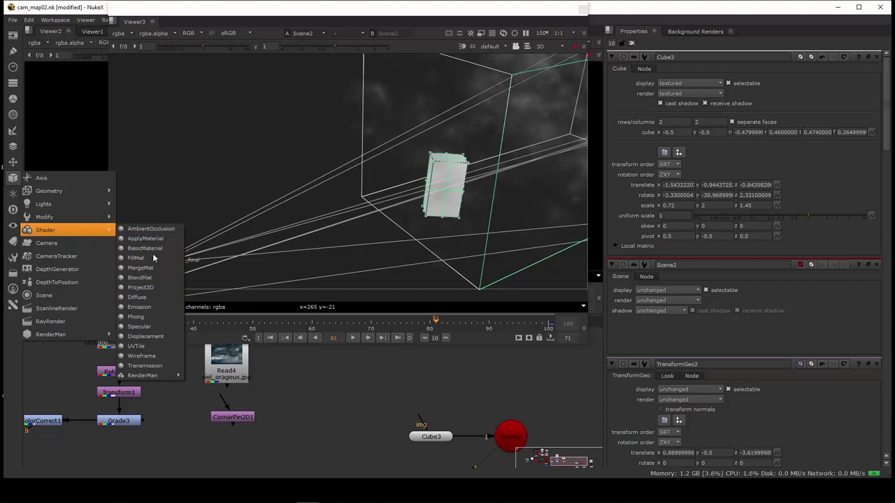
click(161, 289)
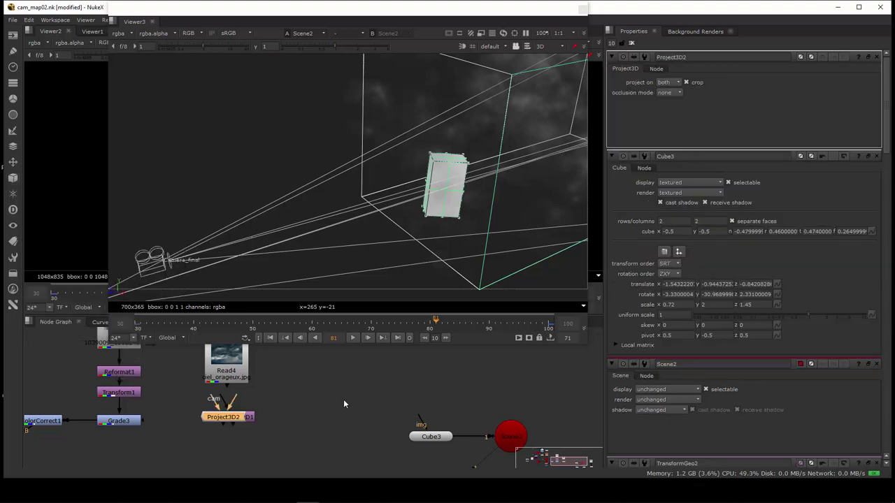
drag(214, 420, 409, 395)
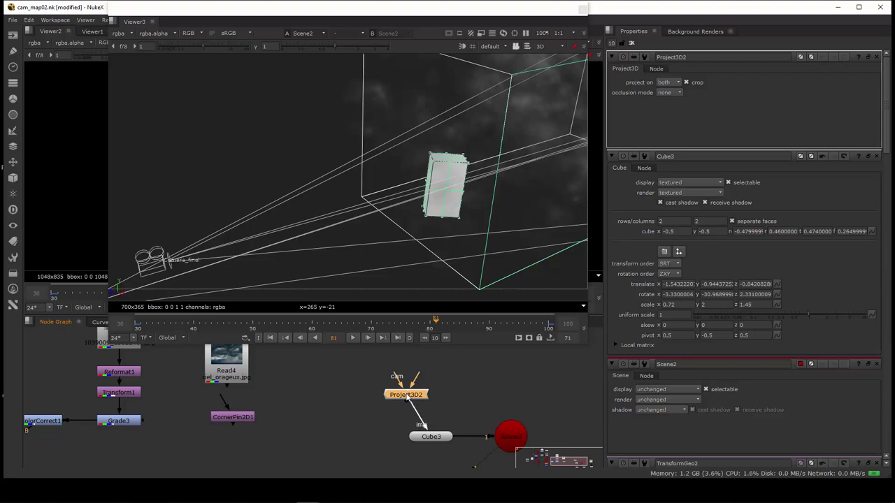
Step: Examine the final and projection cameras in the 3D scene, selecting each one in turn
drag(407, 396, 335, 376)
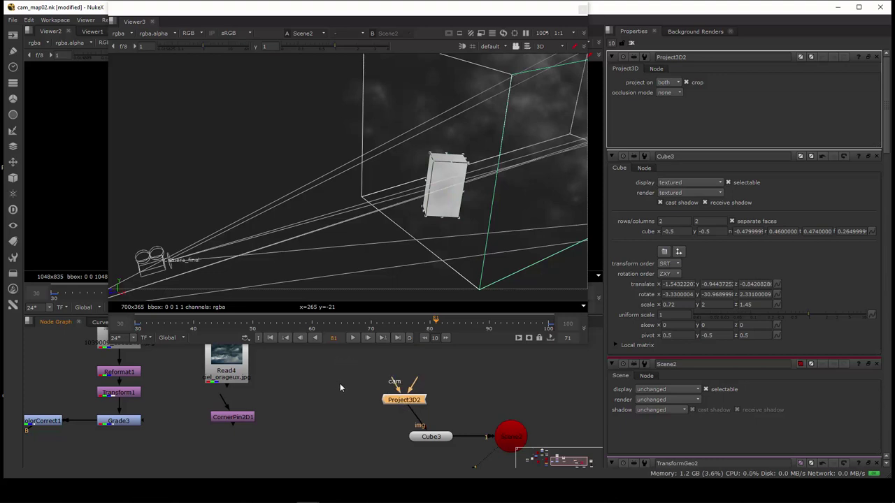
scroll(311, 260, down, 2)
middle_drag(311, 264, 329, 264)
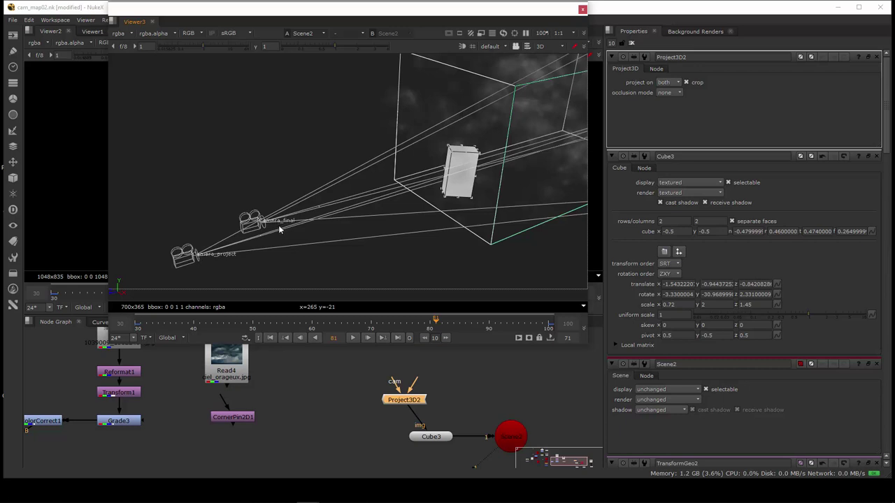
click(252, 218)
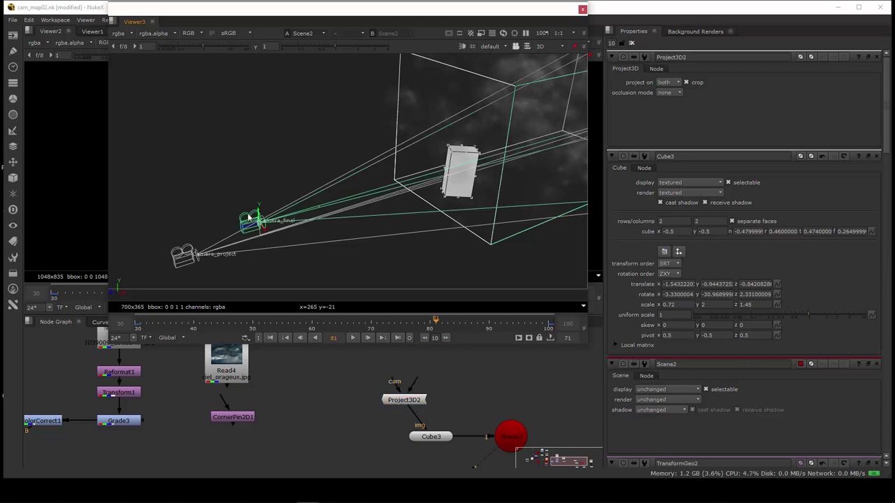
click(188, 258)
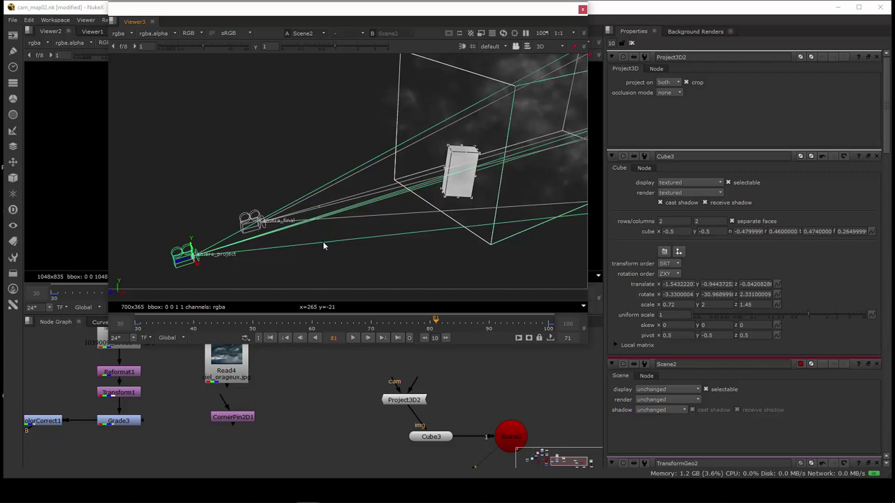
ctrl+drag(272, 218, 322, 230)
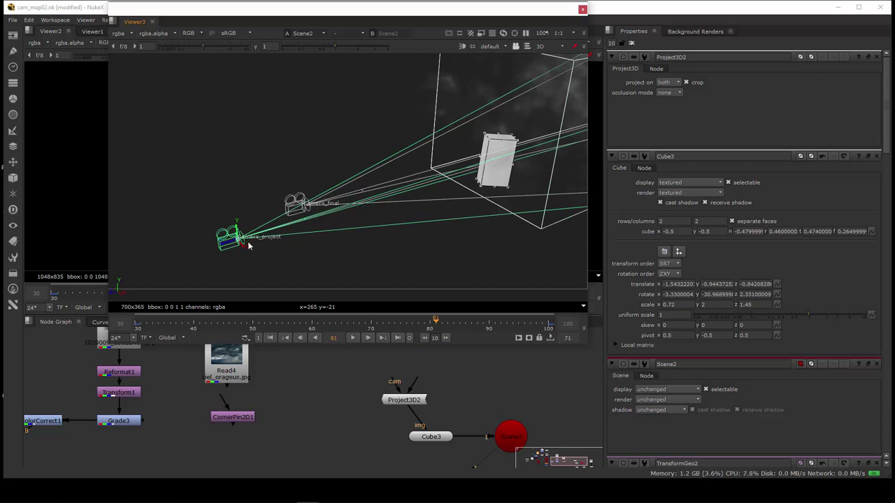
scroll(325, 366, down, 2)
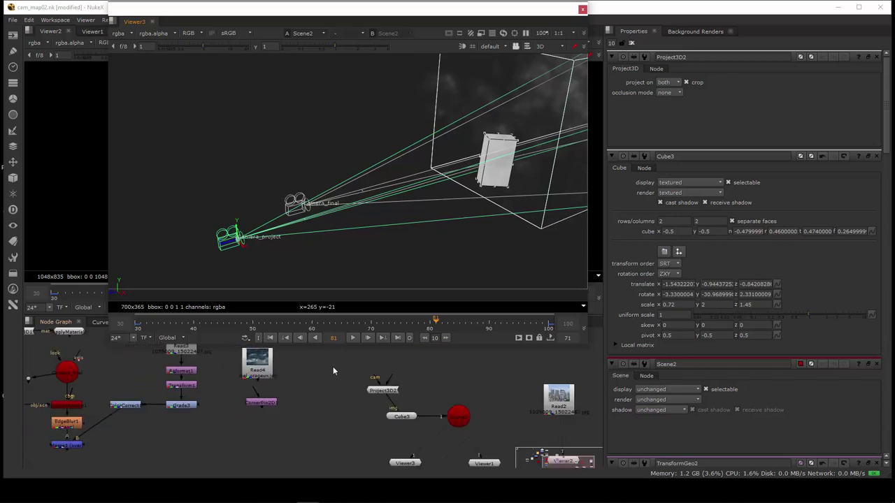
Step: Add a copy of the projection camera near Project3D2 and connect it to the shader's cam input
click(12, 177)
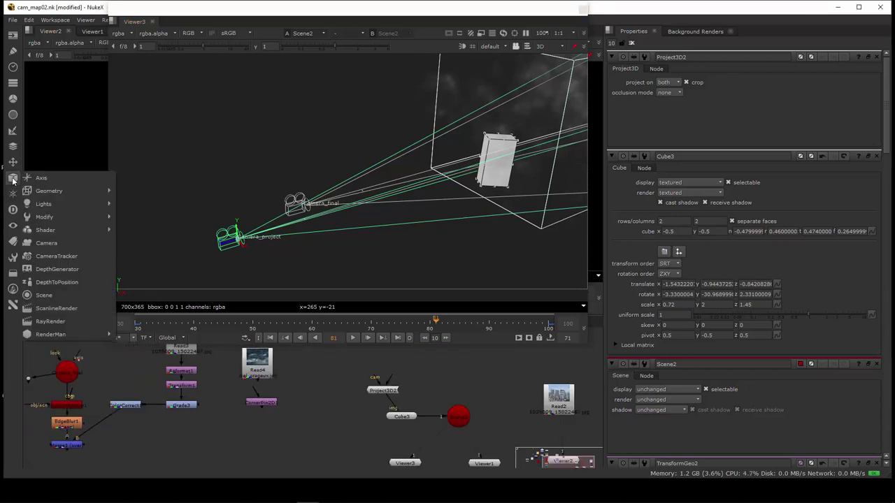
click(48, 245)
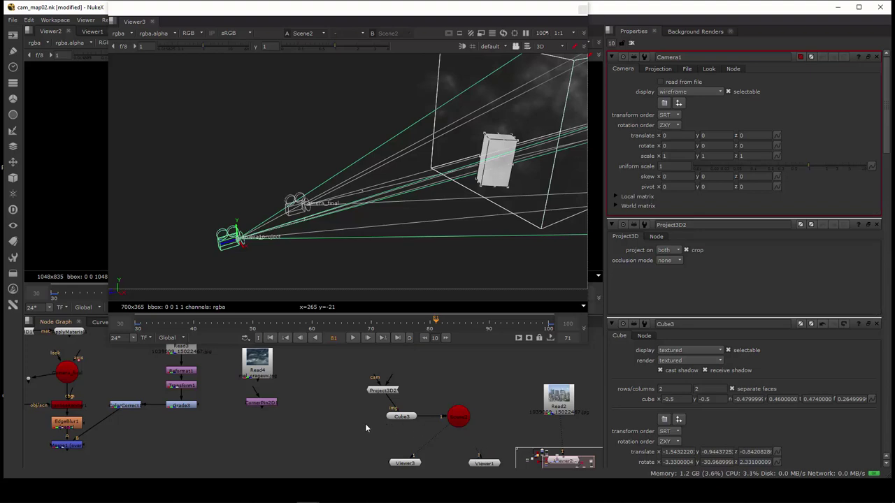
middle_drag(323, 423, 351, 401)
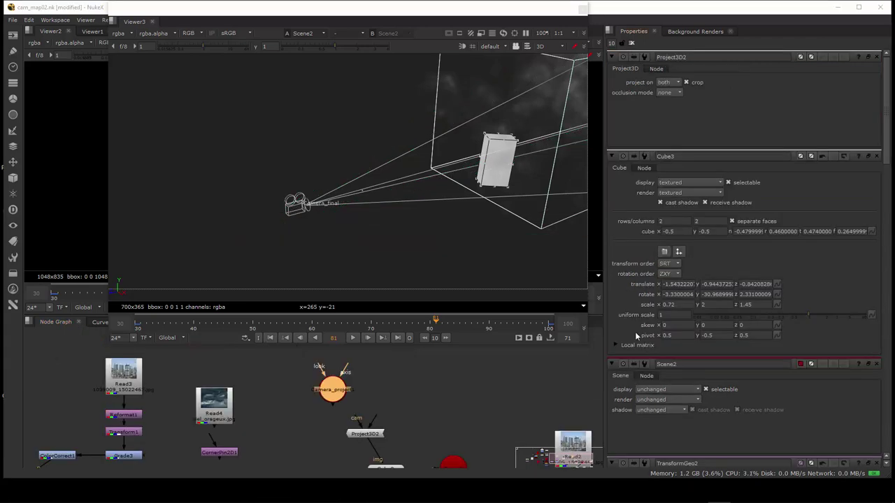
drag(332, 409, 365, 438)
drag(338, 394, 307, 406)
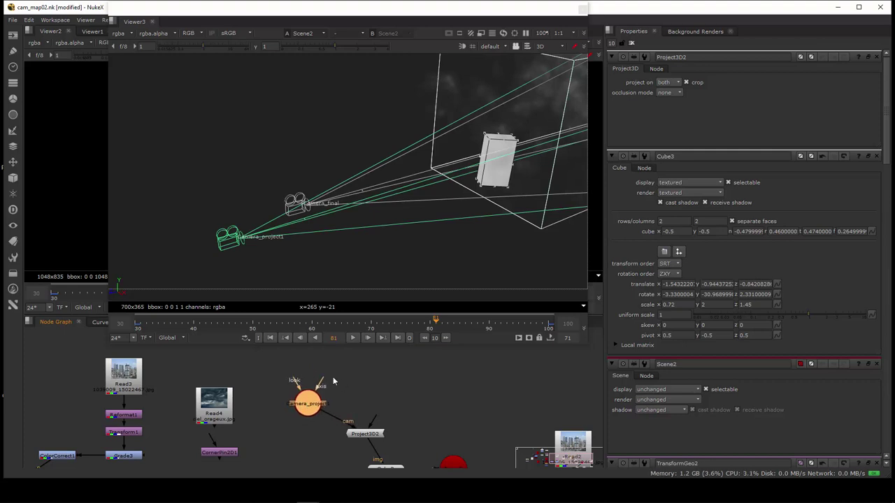
Step: Import the skyline image building01 copy.jpg as a Read node above Project3D2 and to its right
middle_drag(360, 393, 345, 384)
scroll(290, 406, down, 1)
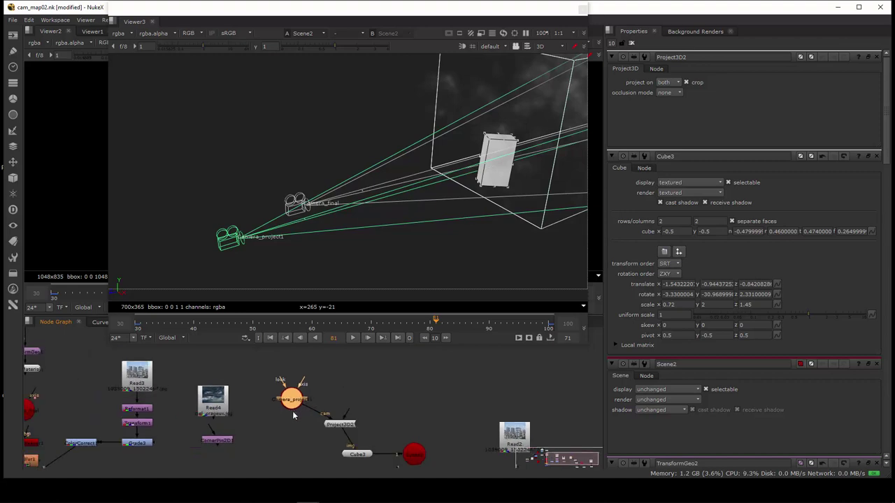
middle_drag(292, 409, 290, 420)
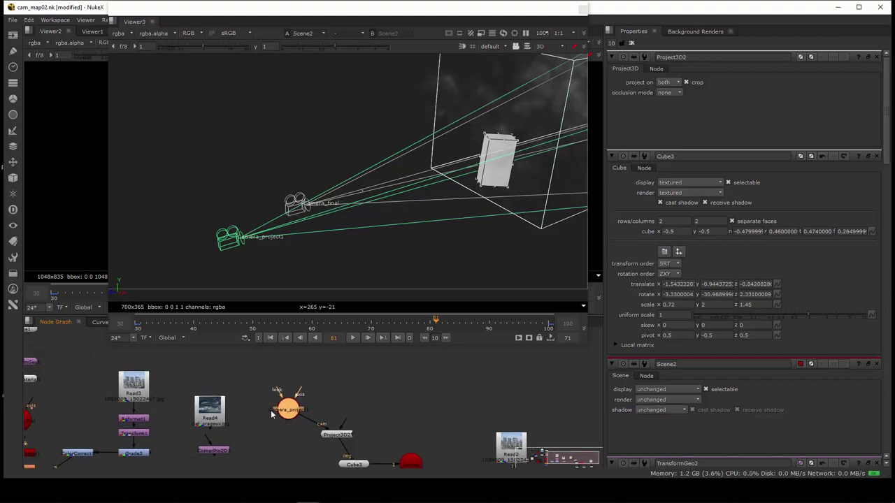
scroll(339, 437, up, 2)
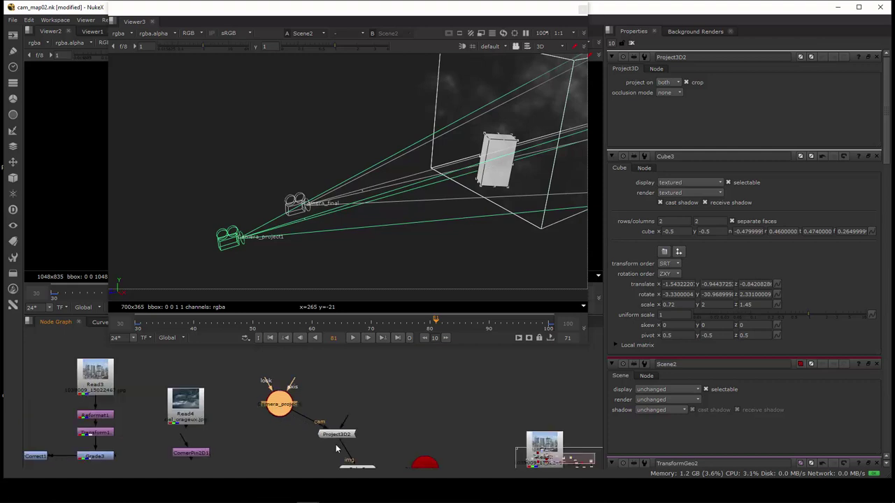
mouse_move(336, 444)
middle_down()
mouse_move(334, 409)
mouse_move(332, 431)
middle_up()
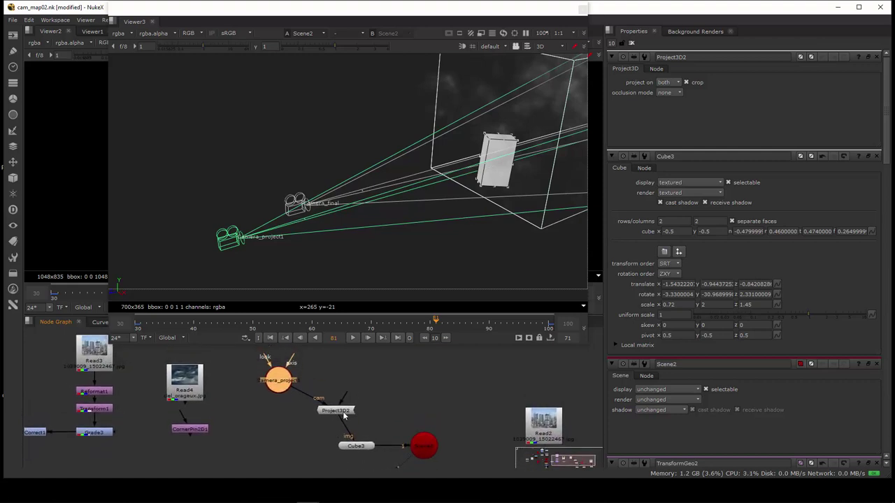
drag(343, 416, 349, 382)
drag(488, 406, 399, 371)
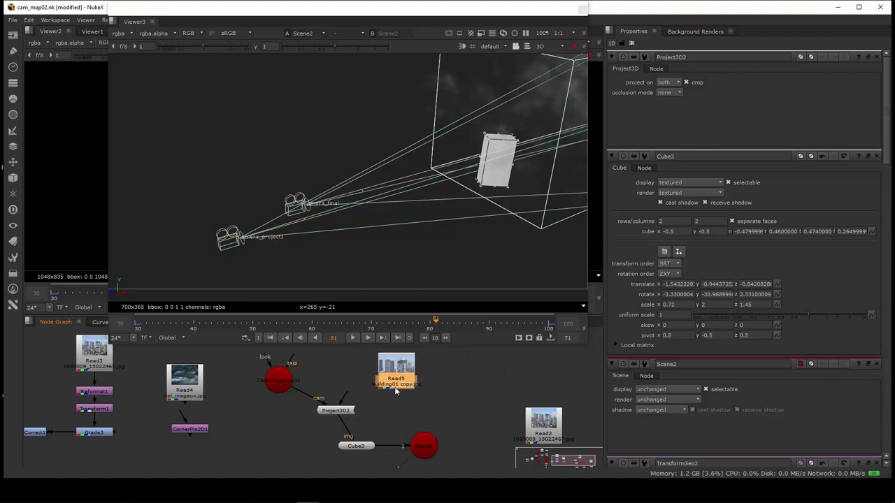
Step: Connect Viewer2 to the building01 copy.jpg Read node and move the floating Viewer3 window aside to reveal the image
scroll(396, 405, down, 4)
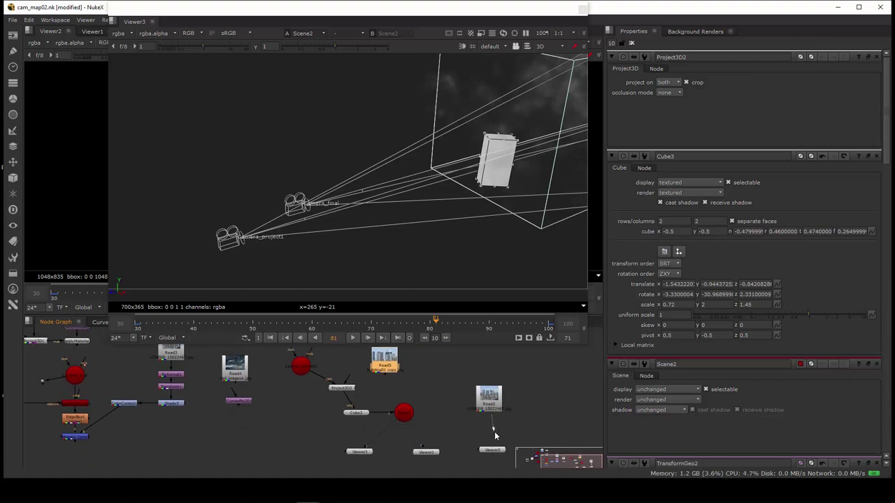
drag(491, 448, 384, 362)
drag(213, 27, 597, 44)
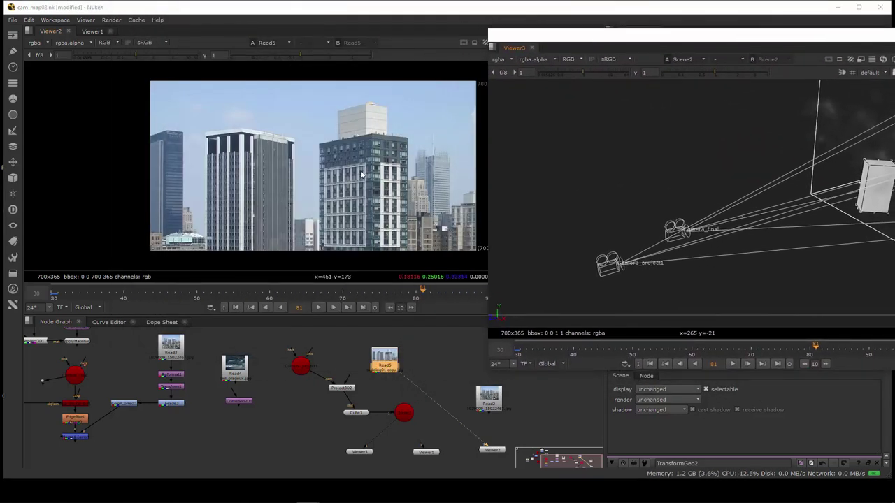
middle_drag(374, 404, 369, 420)
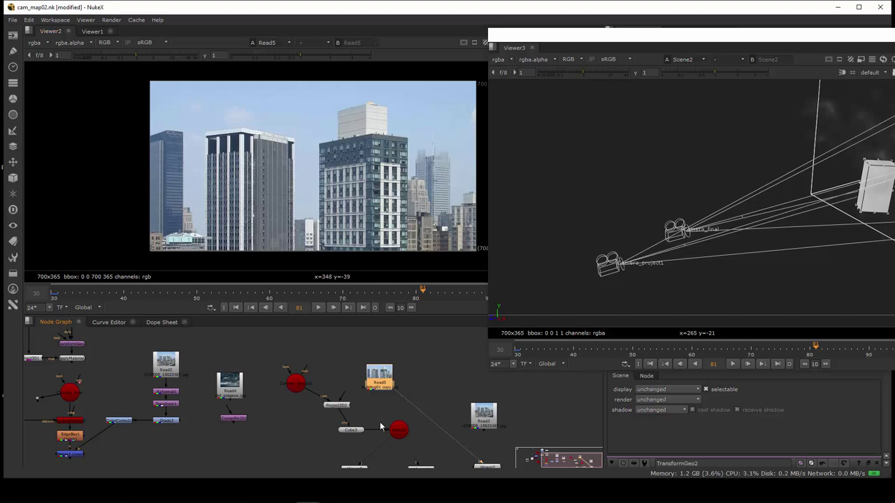
scroll(380, 425, up, 2)
Step: Shift the skyline Read node aside, import building_solo01.jpg and connect it to Project3D2's image input
drag(384, 362, 410, 357)
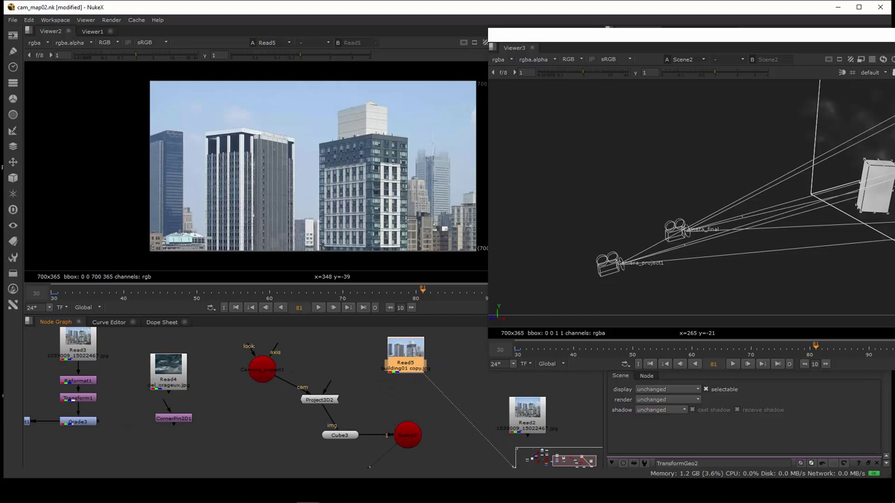
drag(573, 406, 352, 351)
drag(329, 382, 367, 358)
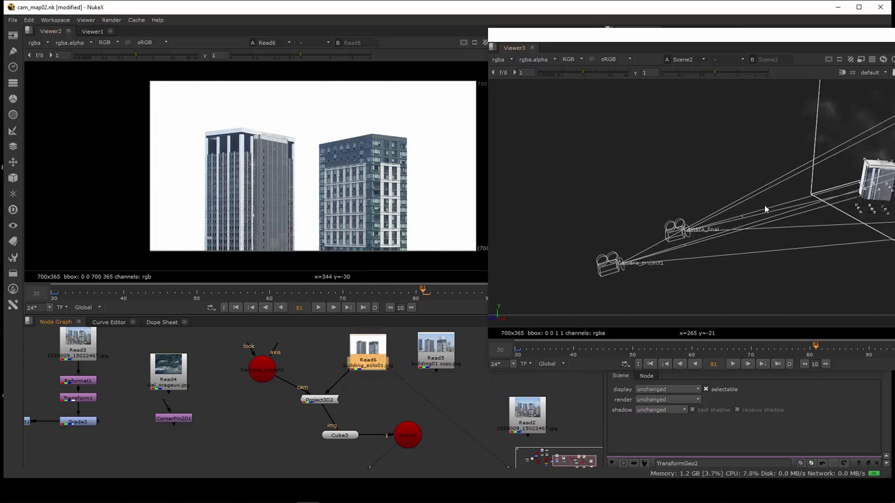
Step: Examine the building image projected onto the cube in the 3D scene
middle_drag(845, 203, 608, 225)
ctrl+drag(608, 225, 741, 201)
scroll(729, 200, up, 5)
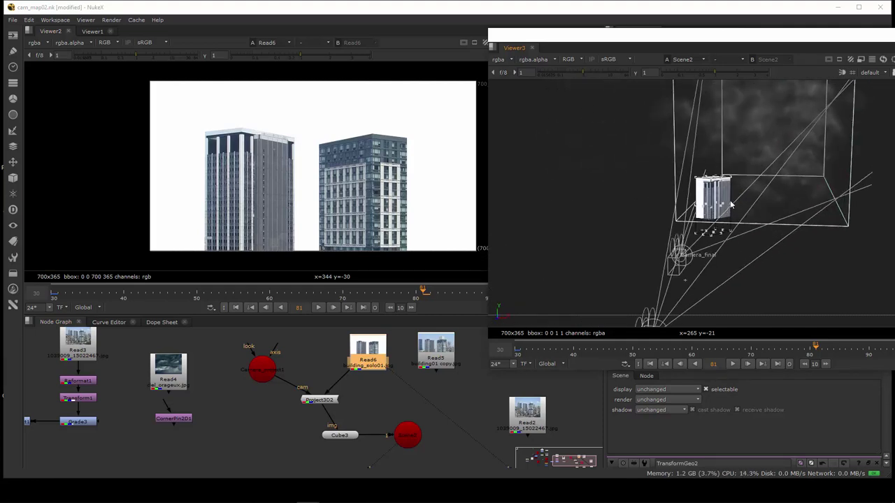
ctrl+drag(705, 225, 681, 254)
scroll(702, 257, down, 4)
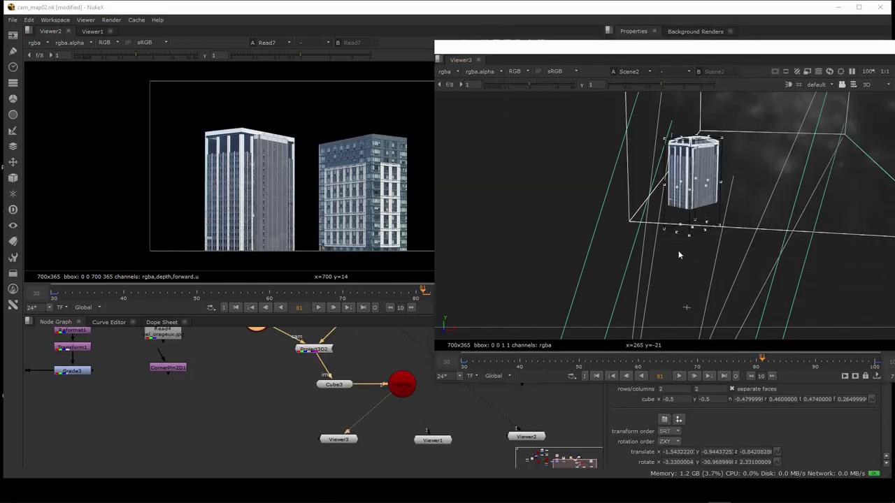
Step: Move the projection camera slightly sideways along its X axis in the 3D scene
scroll(680, 242, up, 4)
ctrl+drag(683, 231, 661, 267)
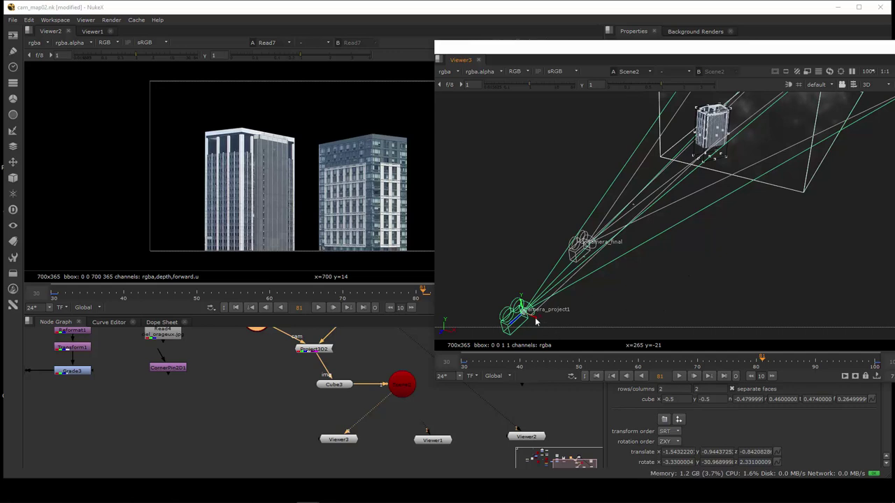
drag(532, 320, 534, 319)
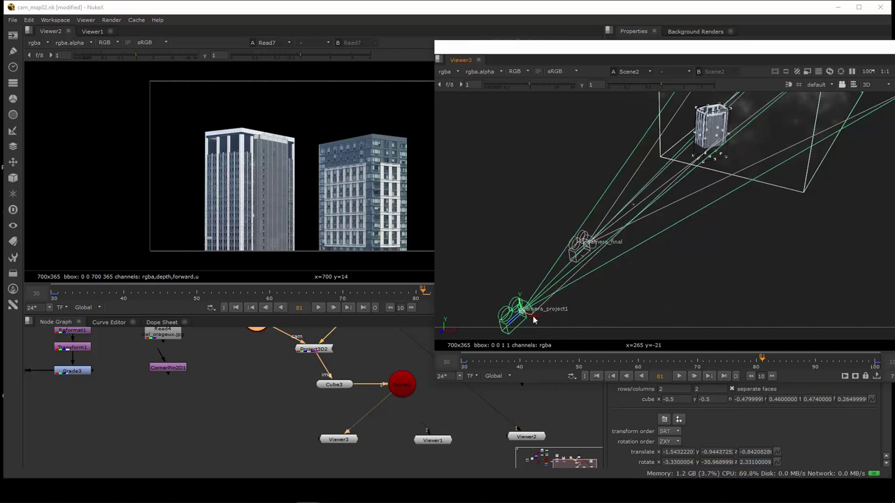
Step: Examine the building projection on the cube from several angles, and select the final camera for comparison
scroll(718, 79, up, 3)
middle_drag(745, 105, 725, 208)
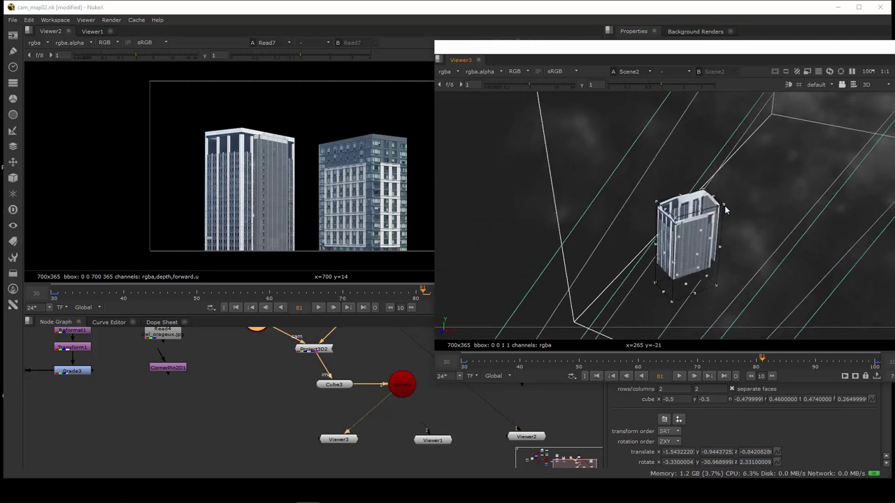
scroll(723, 209, up, 3)
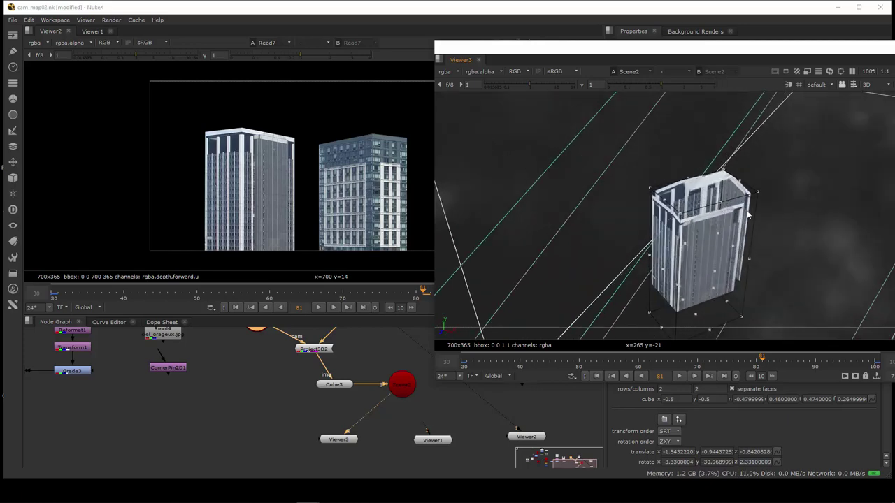
ctrl+drag(702, 268, 758, 196)
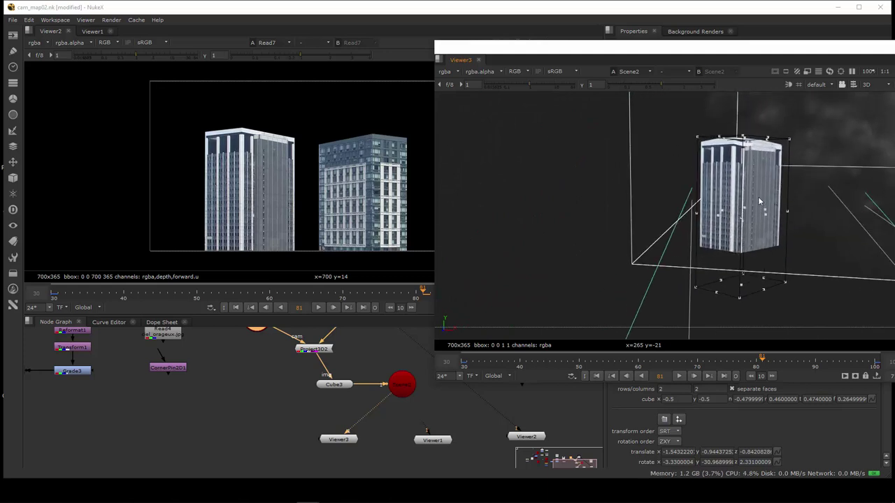
mouse_move(752, 235)
ctrl+mouse_down()
mouse_move(647, 289)
mouse_move(710, 296)
mouse_move(613, 336)
mouse_move(573, 280)
mouse_move(729, 256)
mouse_move(790, 234)
mouse_move(836, 193)
mouse_move(749, 225)
ctrl+mouse_up()
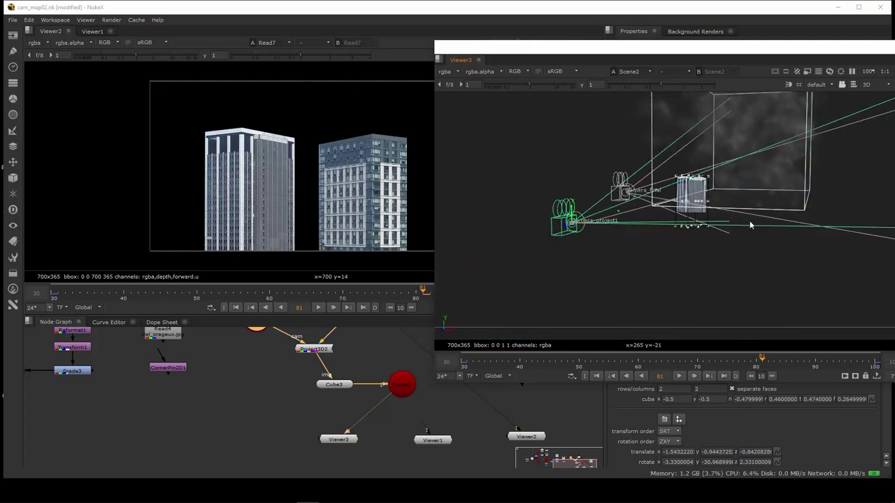
click(620, 190)
ctrl+drag(681, 224, 633, 261)
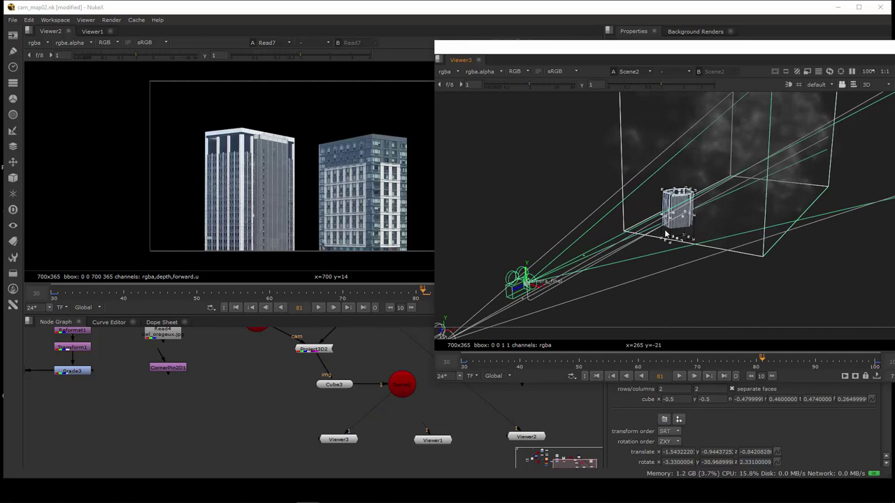
Step: Rearrange the viewer nodes with Viewer3 below Scene2 and Viewer1 and Viewer2 to its right, leaving space beneath the scene
middle_drag(328, 432, 246, 434)
scroll(265, 440, down, 1)
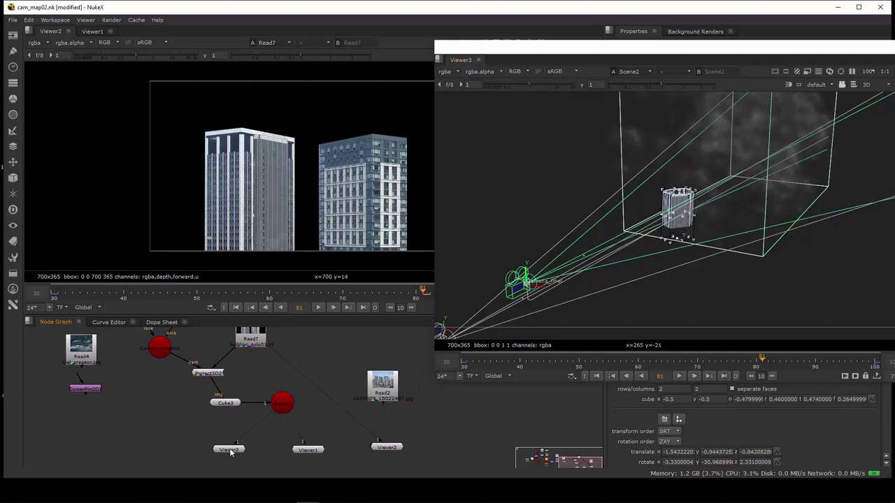
drag(229, 448, 346, 451)
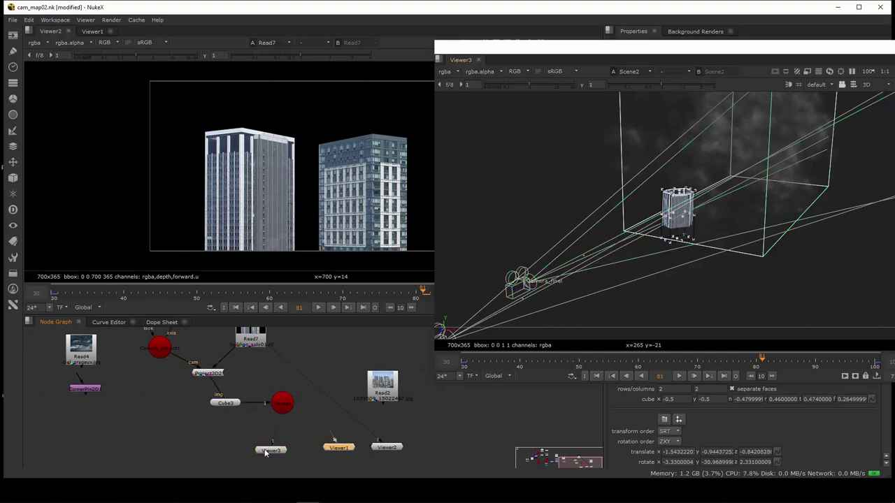
drag(265, 453, 277, 456)
middle_drag(223, 424, 283, 390)
drag(391, 416, 400, 422)
drag(457, 418, 473, 427)
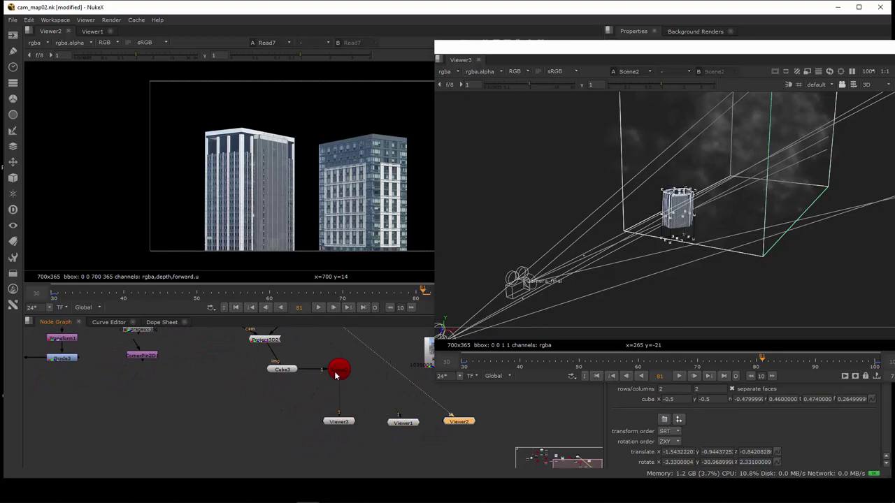
drag(335, 375, 335, 369)
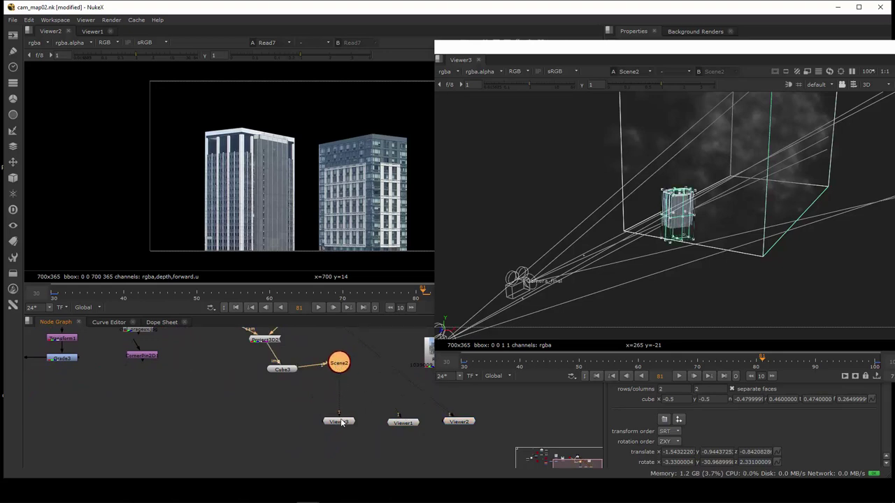
drag(341, 423, 341, 438)
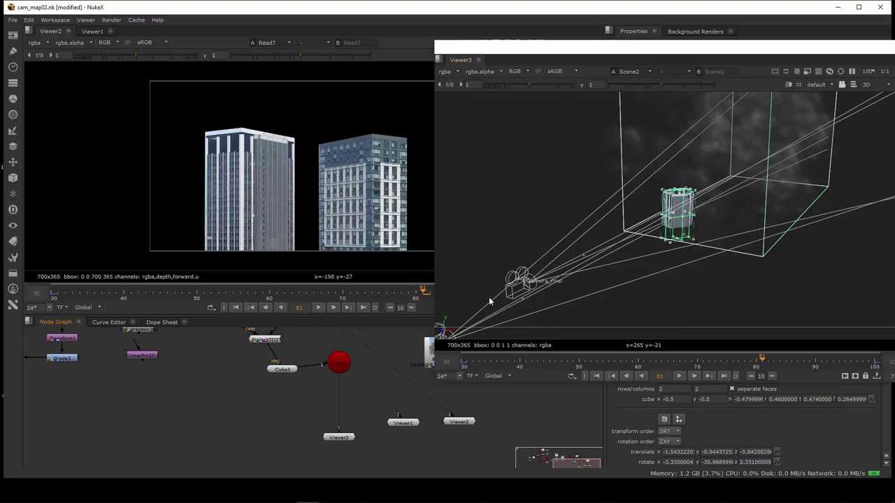
Step: Add a ScanlineRender node connected to the final camera, with the camera node placed just below Cube3
click(19, 179)
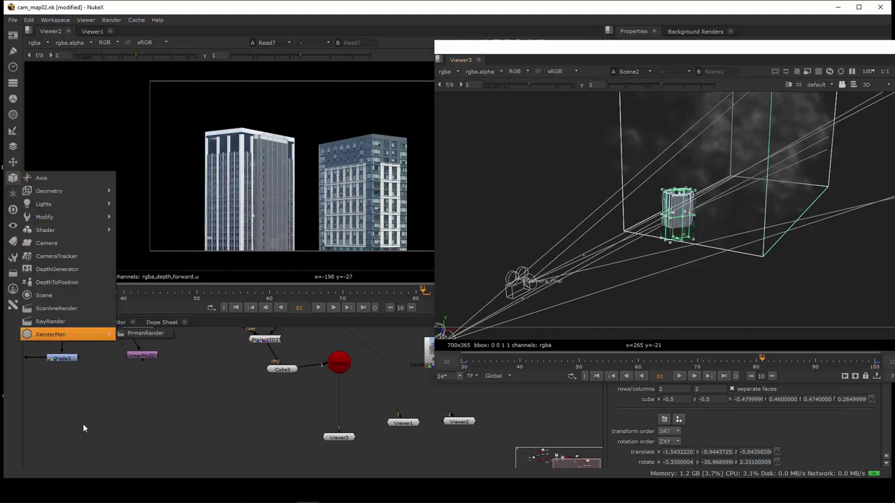
click(104, 424)
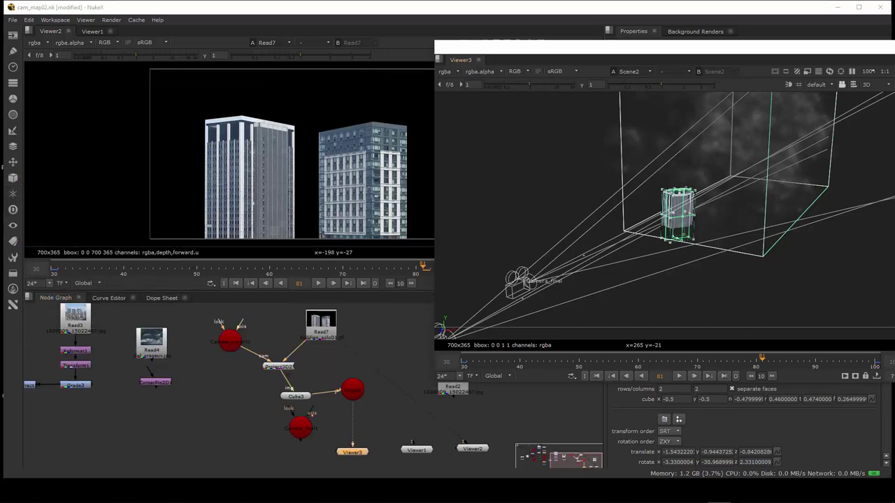
drag(301, 427, 282, 429)
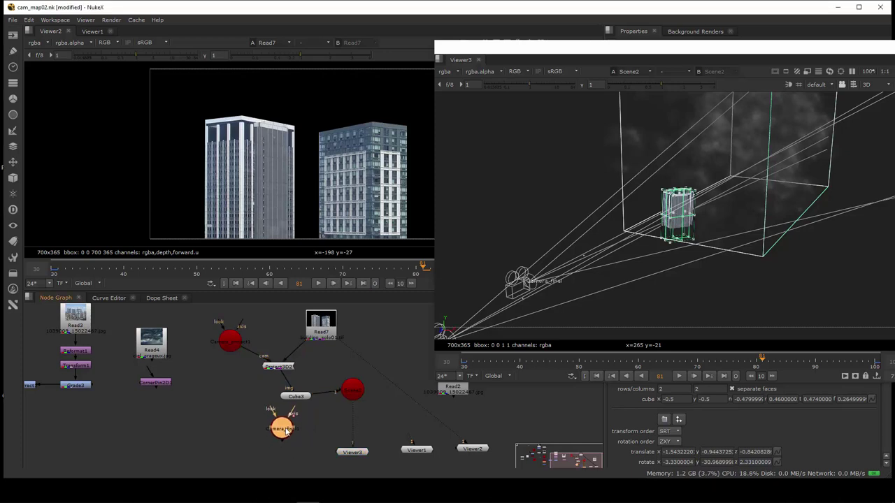
click(13, 179)
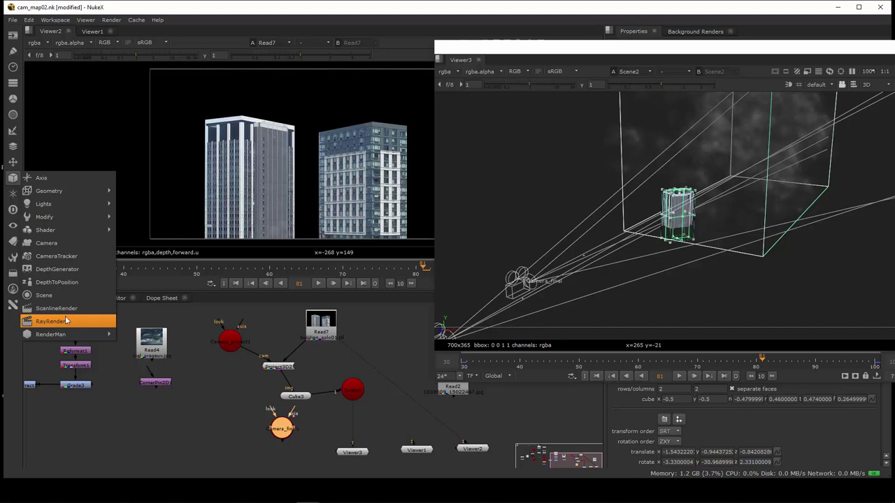
mouse_move(62, 336)
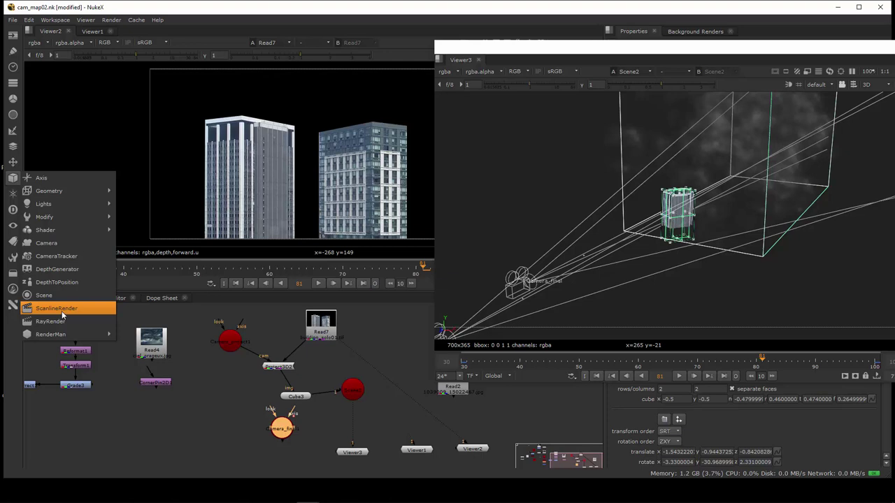
click(62, 314)
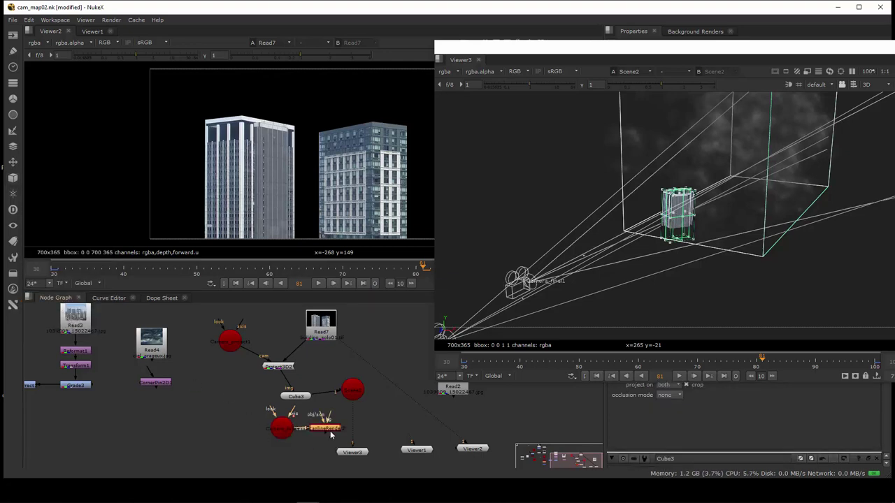
Step: Place the ScanlineRender node below Scene2, clear of the final camera node, and connect its obj/scn input to Scene2
drag(330, 430, 340, 432)
drag(284, 435, 271, 425)
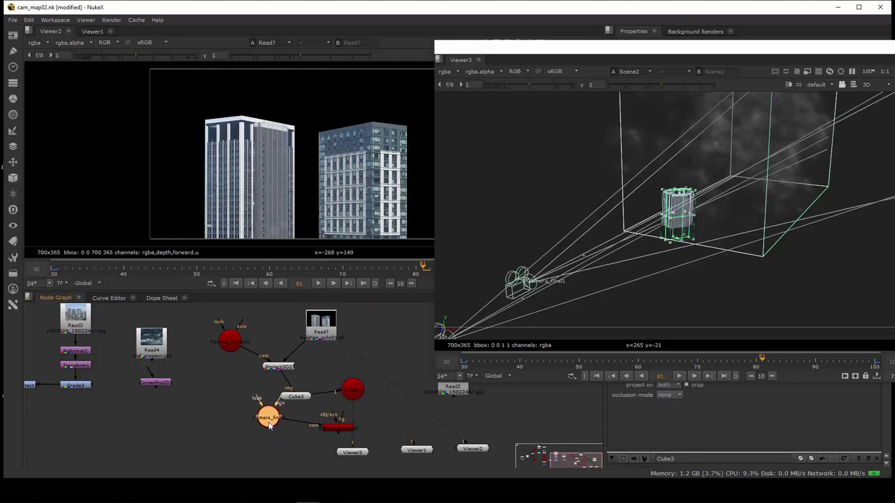
drag(339, 434, 372, 438)
scroll(325, 432, up, 3)
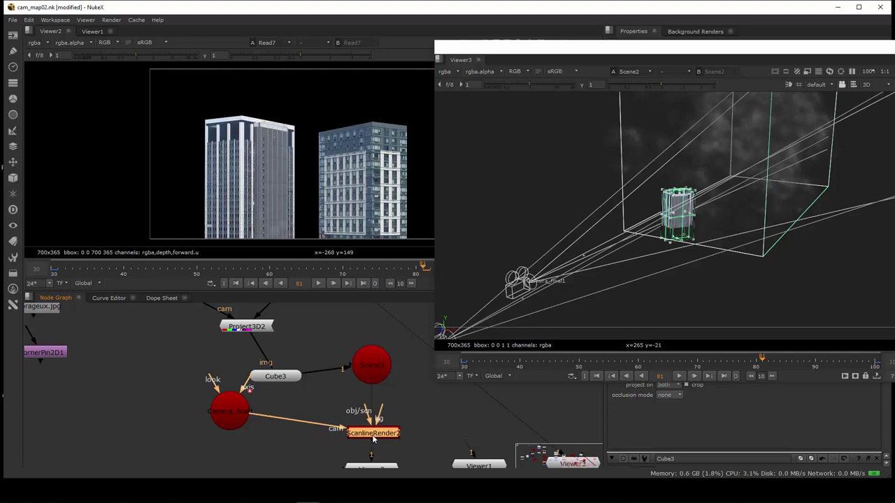
key(1)
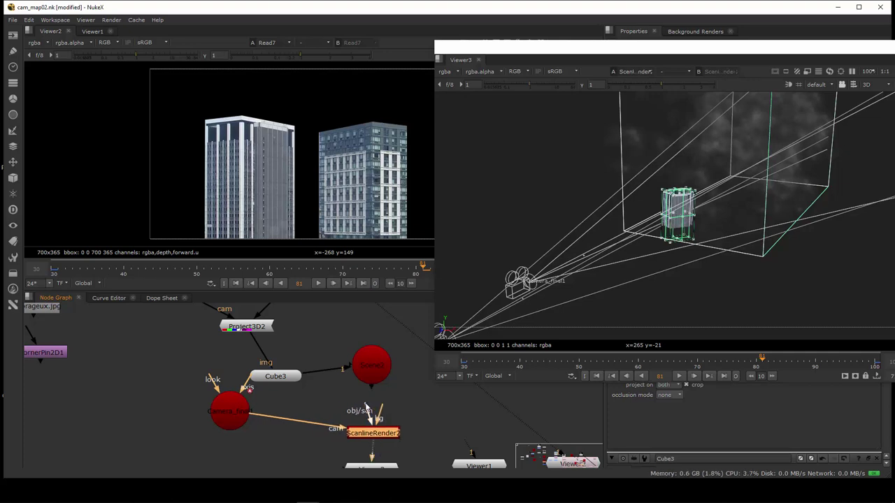
drag(365, 406, 371, 367)
drag(366, 439, 365, 434)
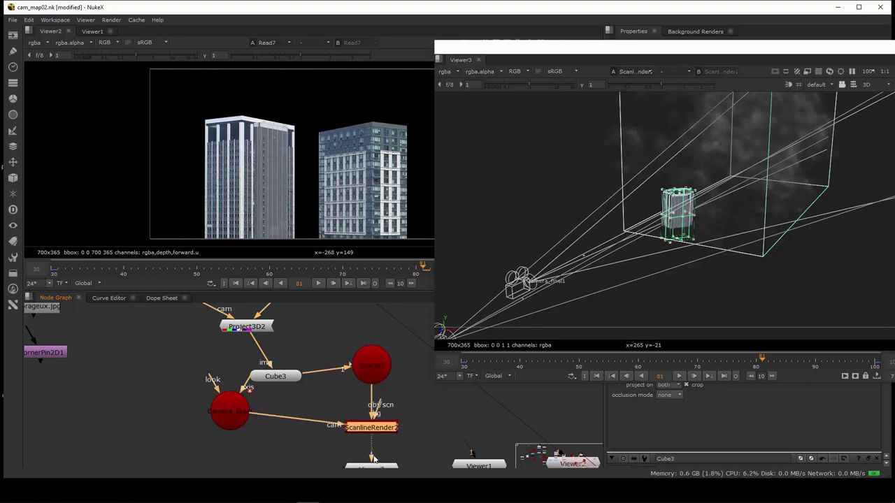
Step: Disconnect Viewer3 from the ScanlineRender and reconnect it to Scene2, placing the viewer node lower left of the render node
drag(374, 458, 372, 442)
middle_drag(386, 459, 388, 425)
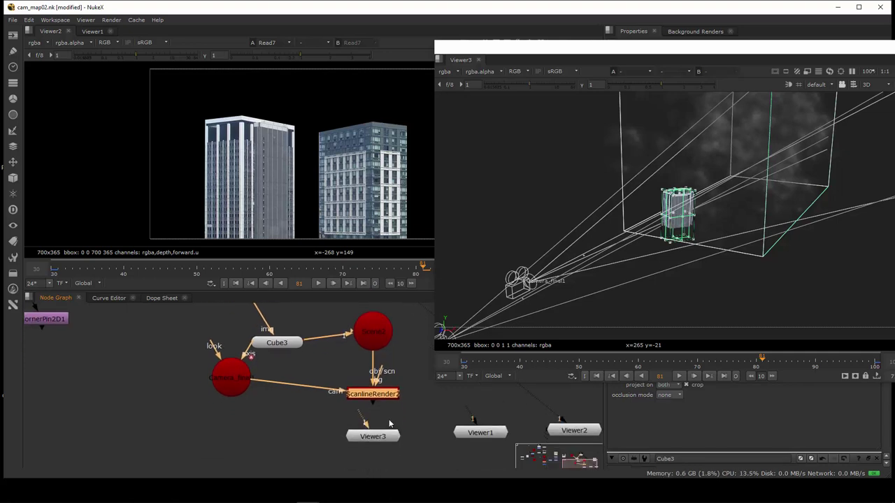
drag(367, 424, 375, 339)
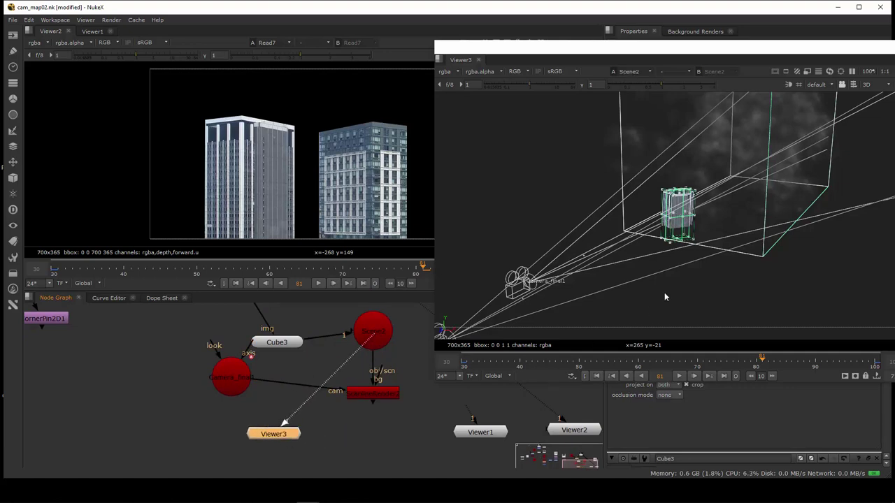
Step: Connect Viewer1 to the ScanlineRender node, place it directly below, and display the rendered output in Viewer1
drag(488, 434, 378, 391)
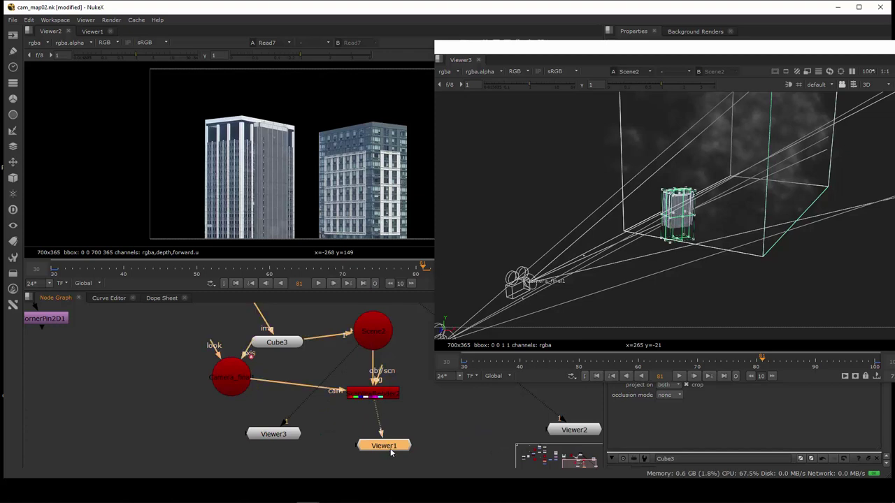
drag(389, 451, 382, 449)
click(89, 32)
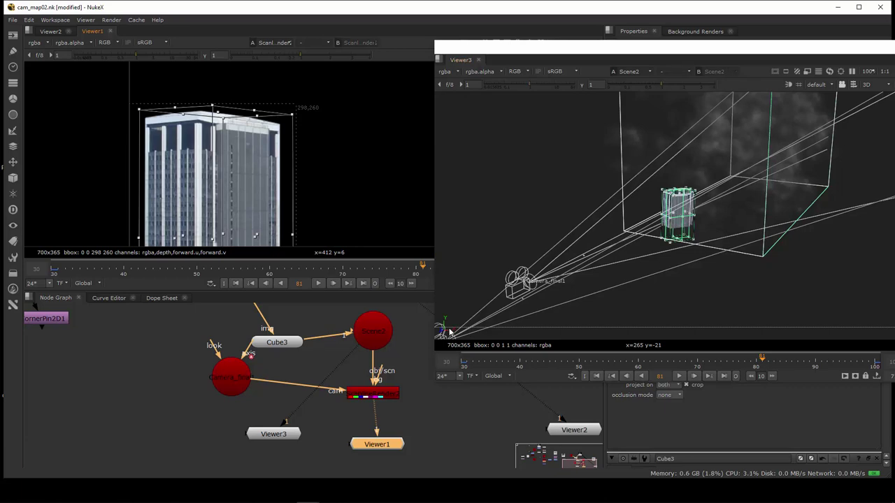
Step: Shift the projection camera up and back down along its Y axis in the 3D scene to compare the rendered projection
middle_drag(513, 312, 531, 296)
click(489, 287)
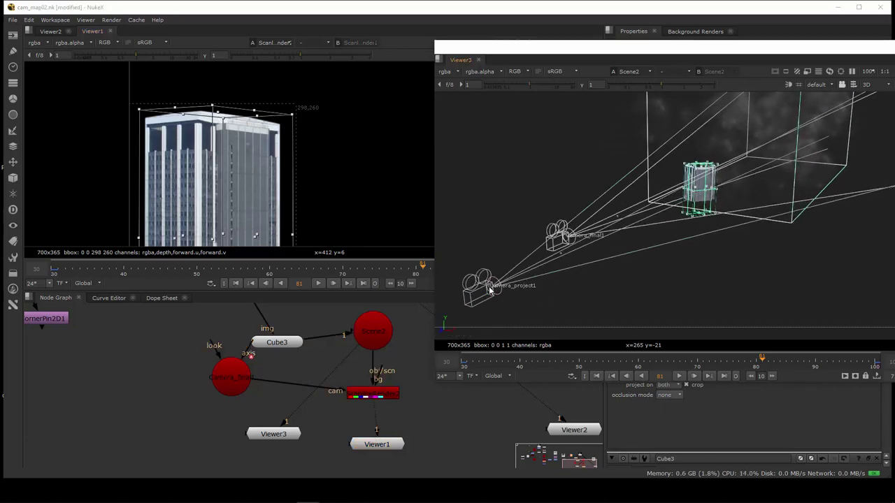
drag(488, 278, 487, 244)
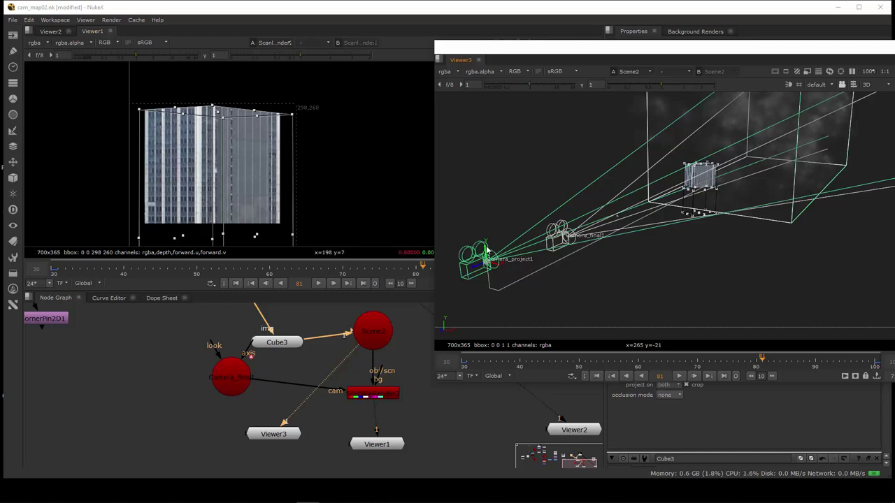
drag(481, 275, 482, 290)
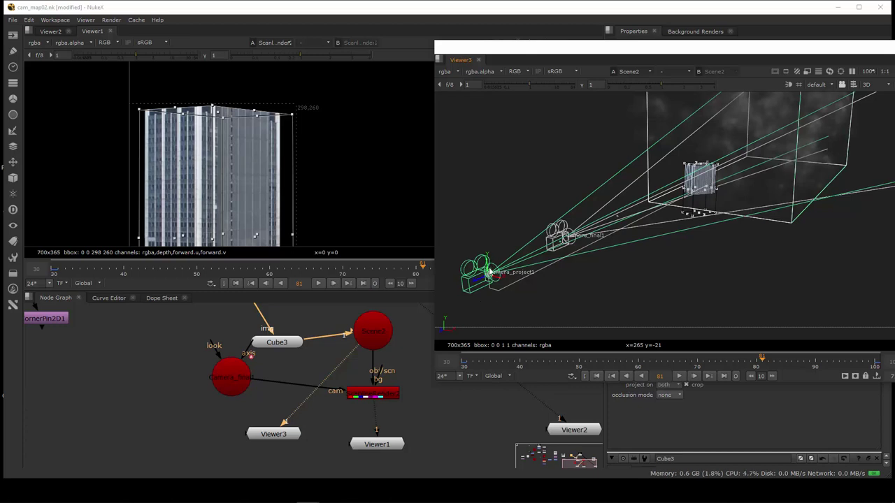
drag(490, 270, 490, 273)
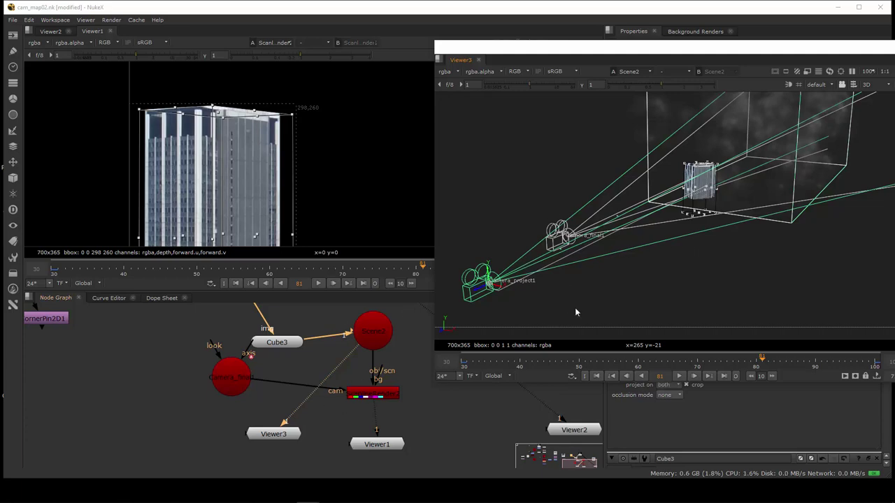
scroll(588, 293, down, 2)
mouse_move(647, 282)
ctrl+mouse_down()
mouse_move(643, 294)
mouse_move(471, 307)
mouse_move(661, 287)
ctrl+mouse_up()
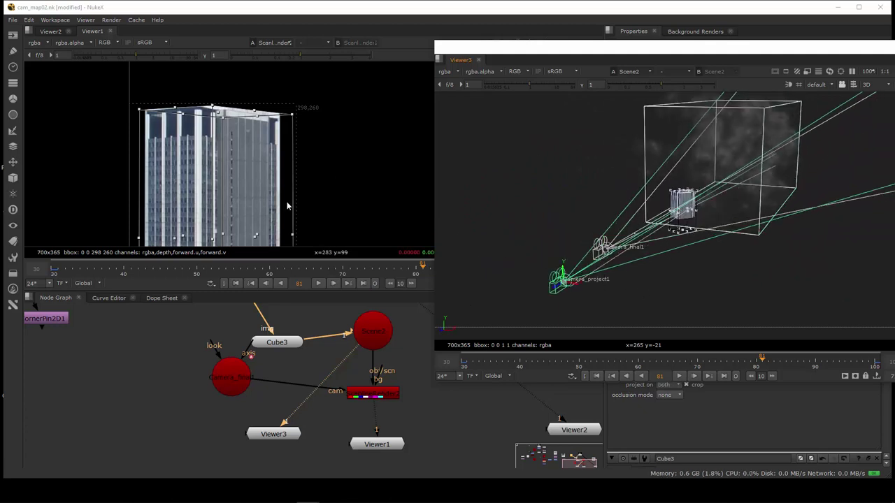
Step: Clear space around the ScanlineRender node by moving the final camera and viewers, and connect its bg input to the Read2 city image
scroll(346, 417, down, 2)
middle_drag(355, 414, 323, 429)
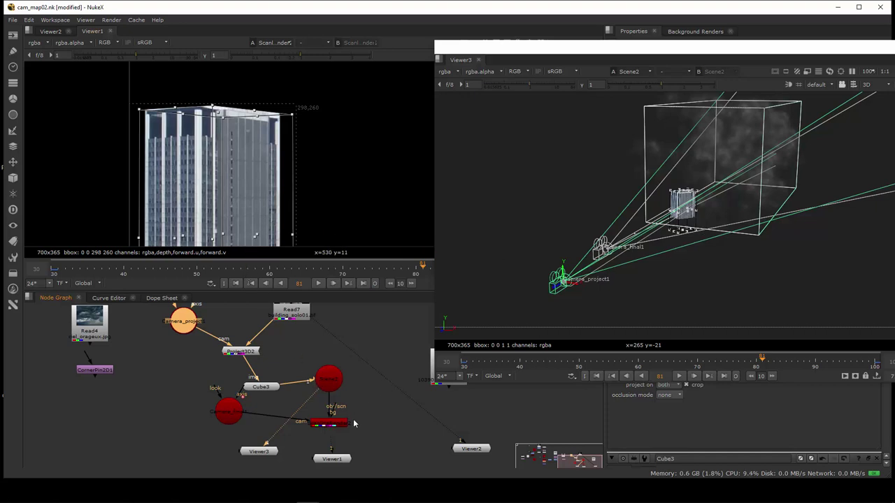
middle_drag(354, 423, 319, 407)
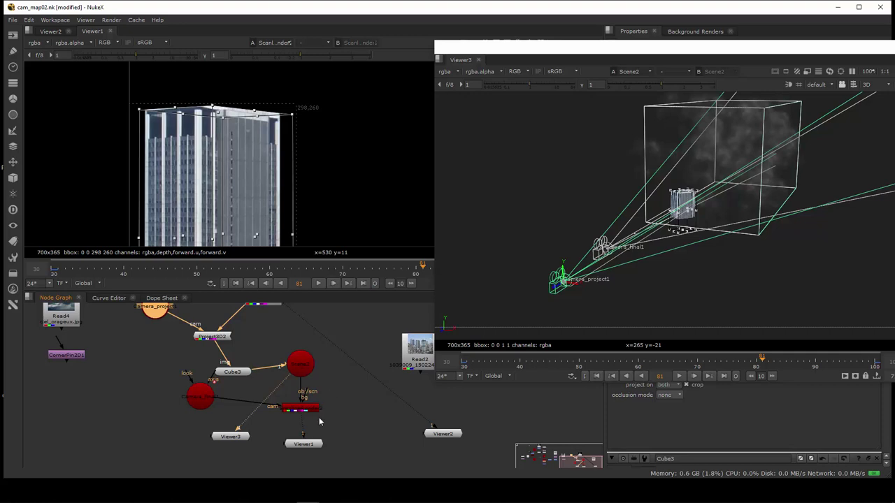
drag(200, 398, 198, 406)
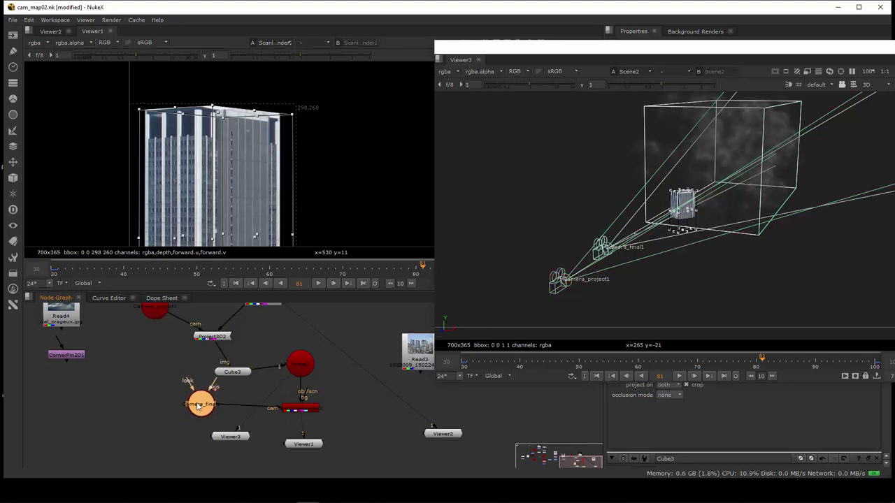
drag(230, 436, 378, 408)
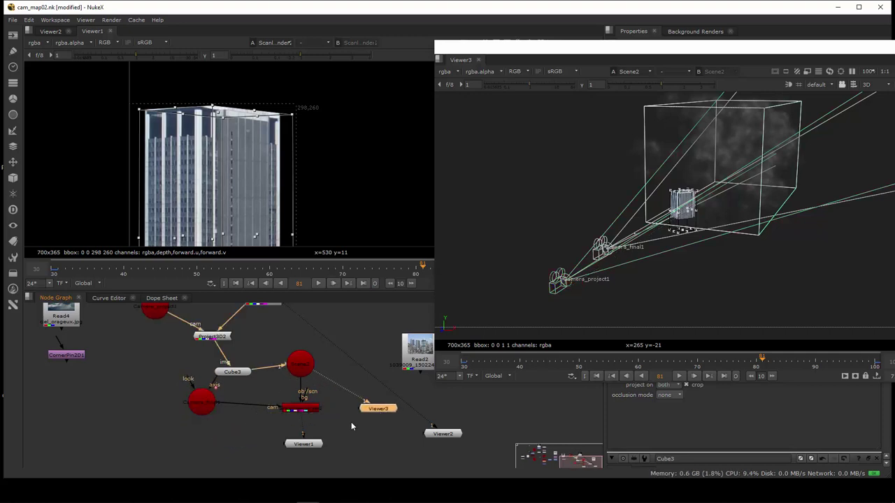
mouse_move(299, 445)
mouse_down()
mouse_move(287, 446)
mouse_move(297, 452)
mouse_up()
middle_drag(318, 439, 231, 456)
drag(234, 426, 339, 372)
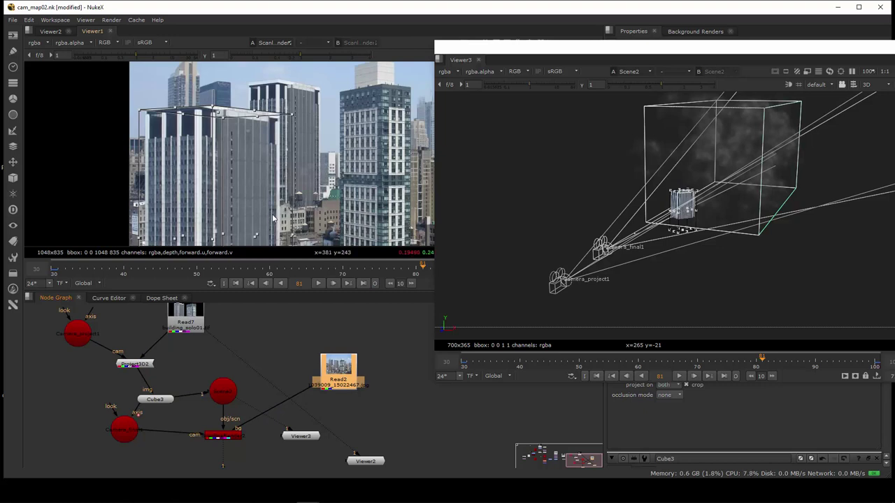
Step: Align the Cube3 node level with Scene2 and move the projection camera node closer above Project3D2
click(155, 398)
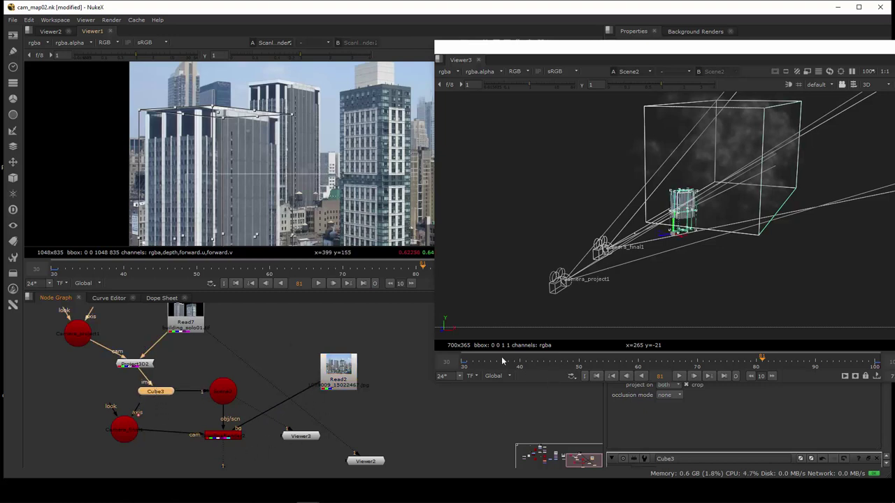
click(223, 395)
middle_drag(156, 378, 180, 392)
drag(109, 348, 141, 337)
click(360, 390)
drag(358, 391, 358, 388)
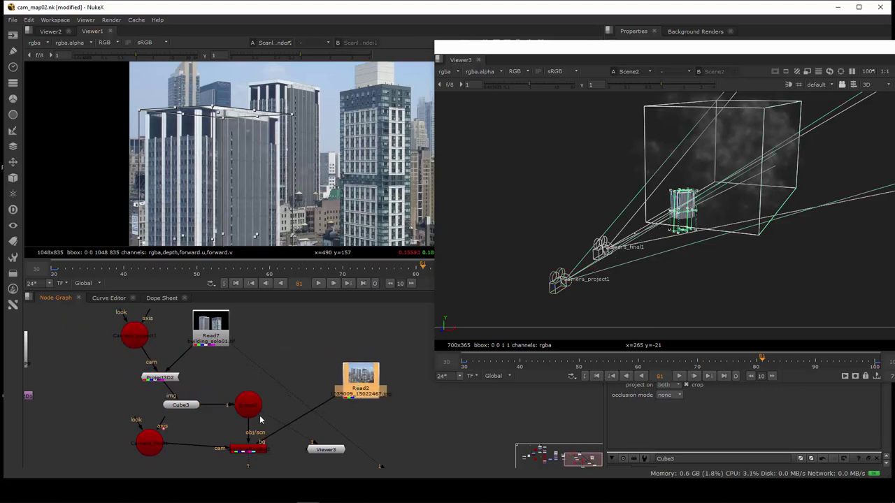
Step: Rearrange the projection nodes with Project3D2 directly above Cube3, Read7 further to its upper right and the final camera lower
scroll(259, 415, down, 2)
middle_drag(256, 419, 387, 372)
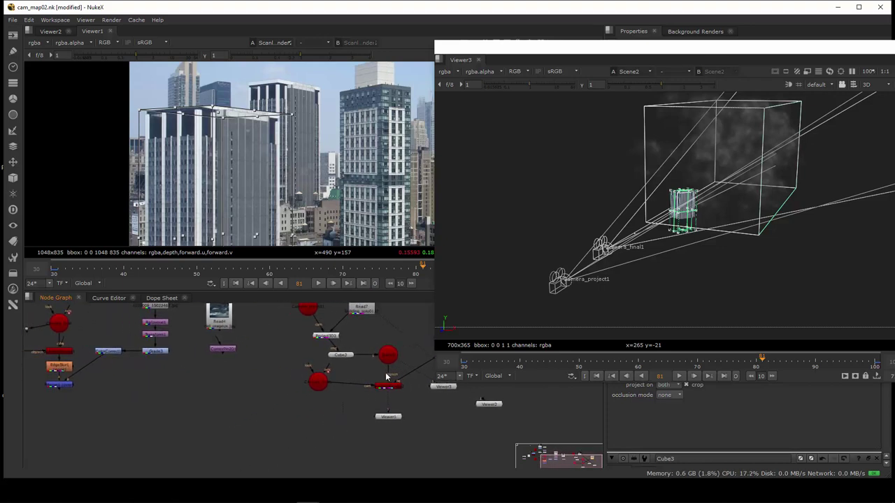
middle_drag(213, 404, 469, 449)
middle_drag(205, 431, 120, 450)
scroll(198, 419, up, 3)
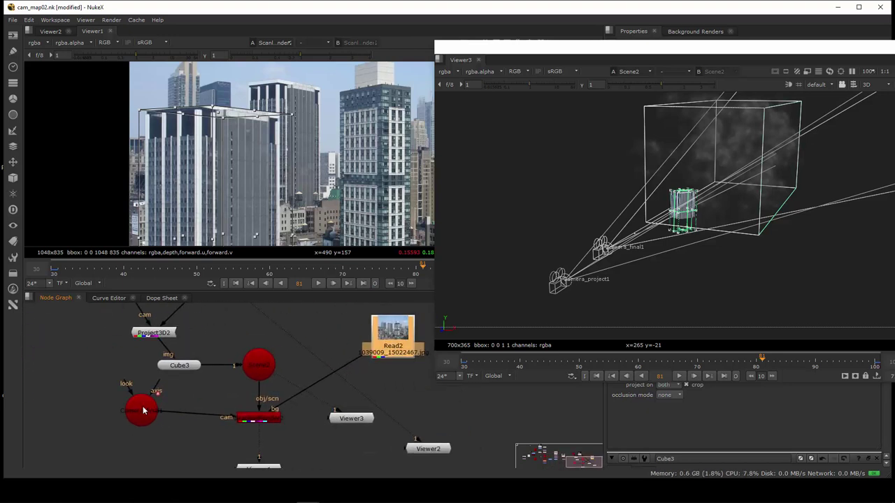
drag(144, 411, 149, 445)
middle_drag(186, 406, 189, 467)
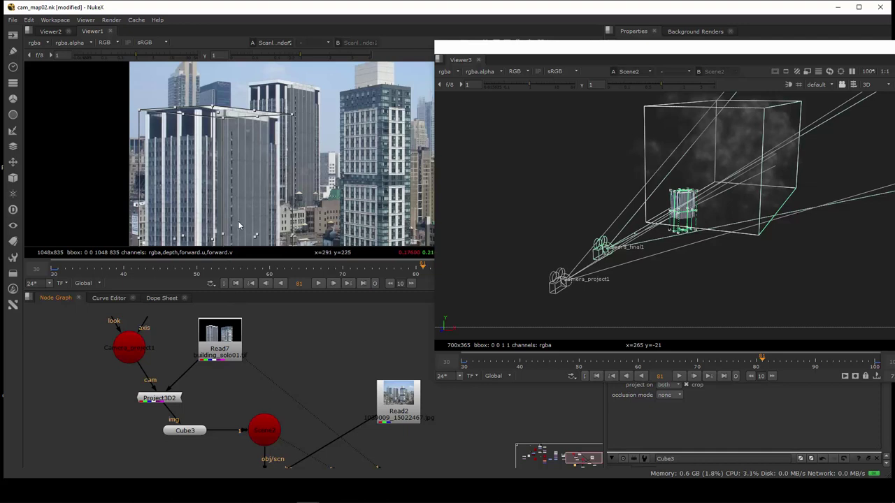
drag(221, 348, 255, 337)
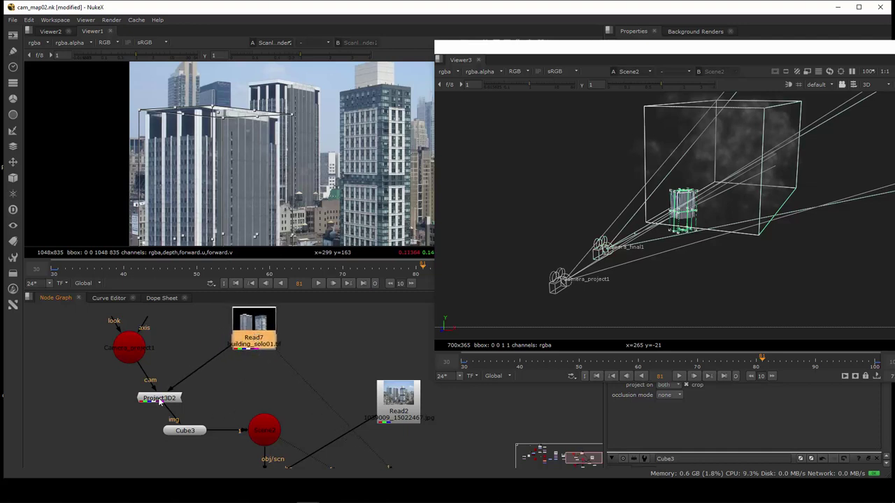
drag(161, 400, 186, 383)
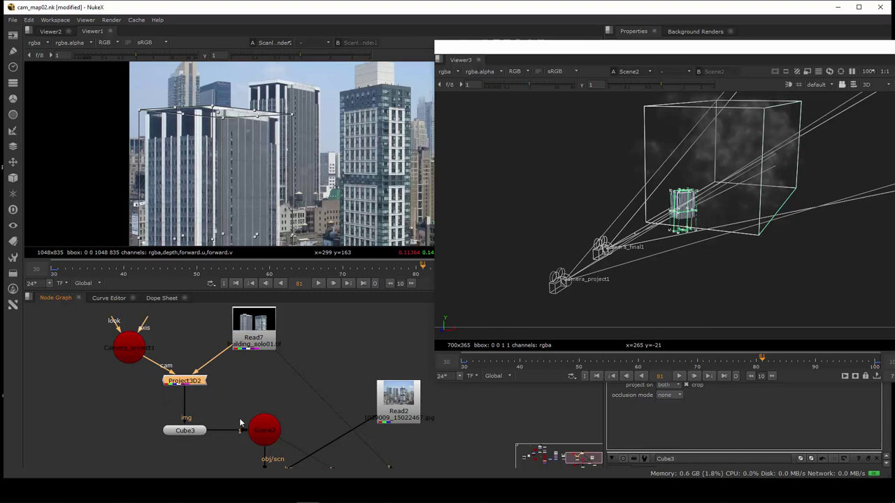
middle_drag(241, 418, 275, 368)
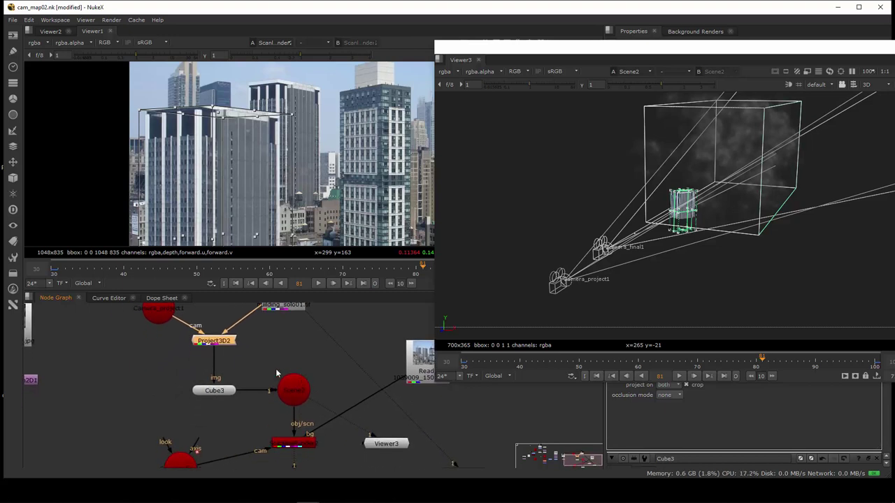
Step: Add an unconnected ApplyMaterial node in the empty space to the left of Cube3
click(215, 391)
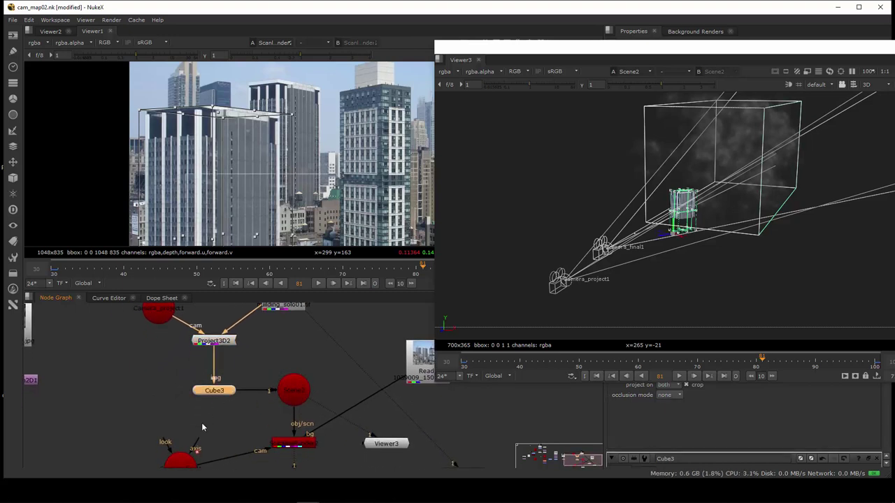
middle_drag(216, 399, 237, 429)
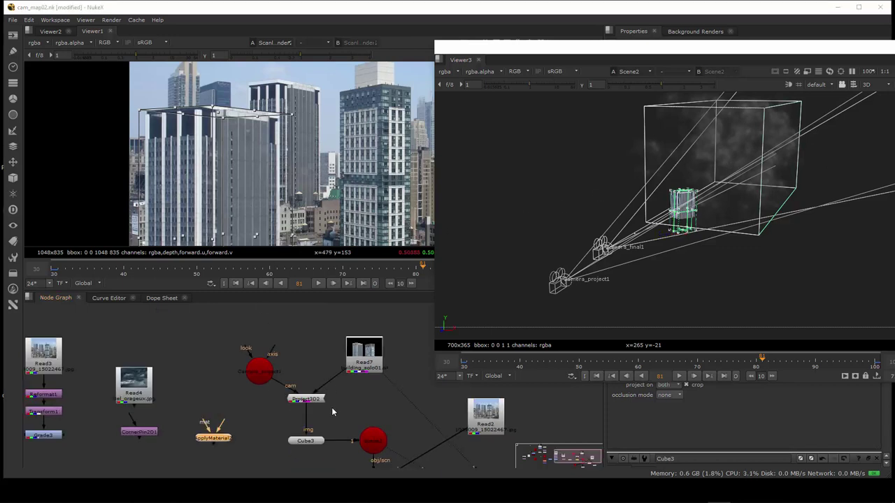
middle_drag(331, 407, 318, 371)
scroll(328, 383, up, 2)
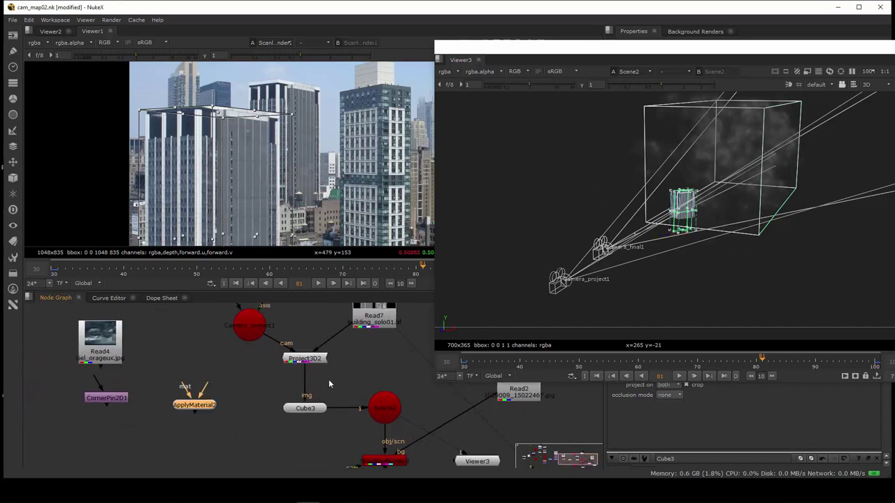
click(13, 177)
mouse_move(52, 196)
mouse_move(61, 234)
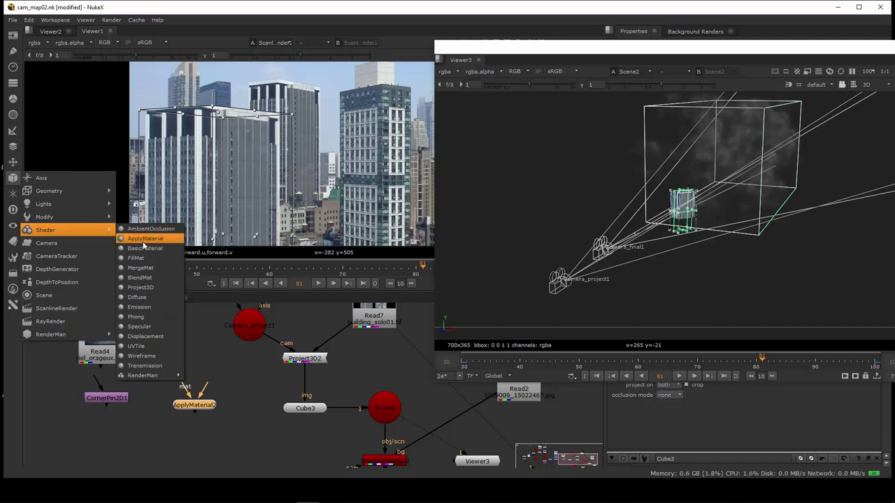
click(227, 364)
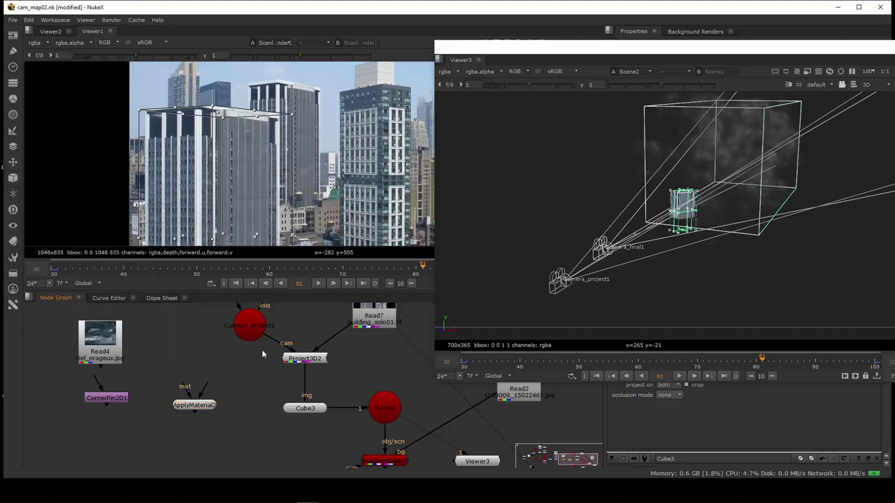
Step: Disconnect Cube3's img input from Project3D2 and try placing ApplyMaterial2 between the two nodes
middle_drag(263, 403, 235, 414)
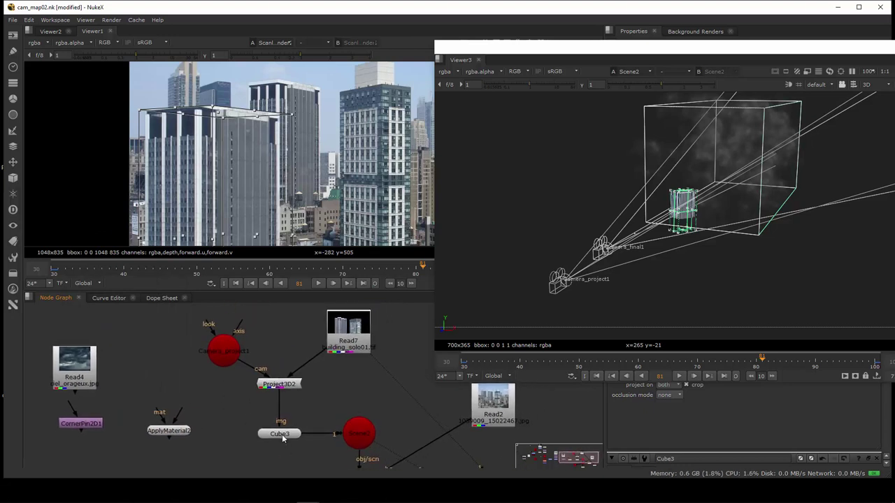
drag(281, 430, 280, 415)
drag(165, 429, 293, 453)
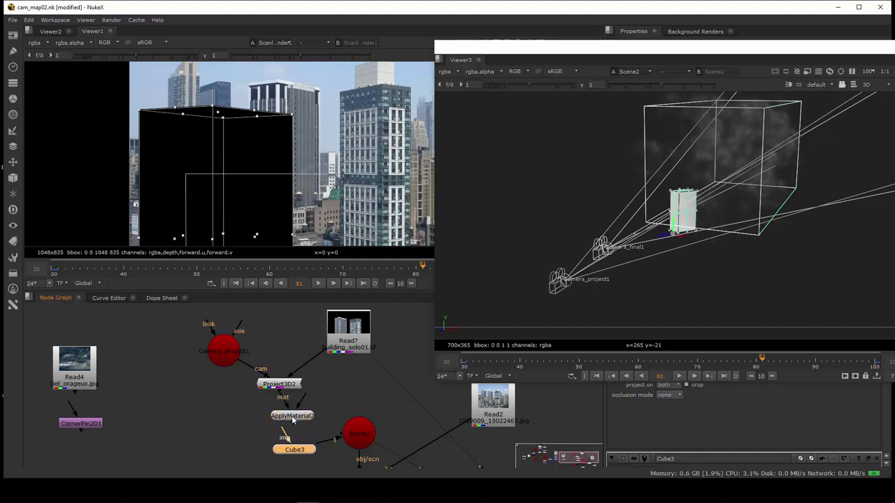
drag(292, 420, 242, 418)
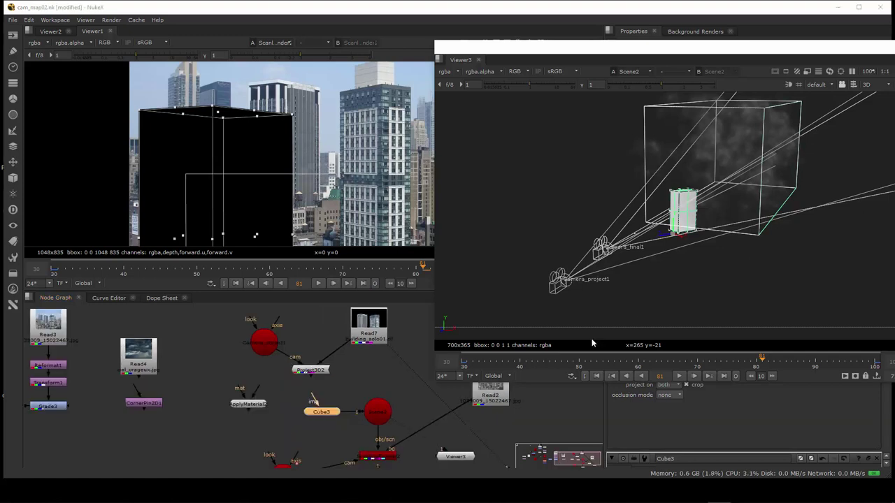
Step: Rearrange the nodes with Project3D2 on the left, Cube3 to its upper right and ApplyMaterial2 below Cube3
scroll(340, 402, up, 3)
middle_drag(341, 402, 346, 394)
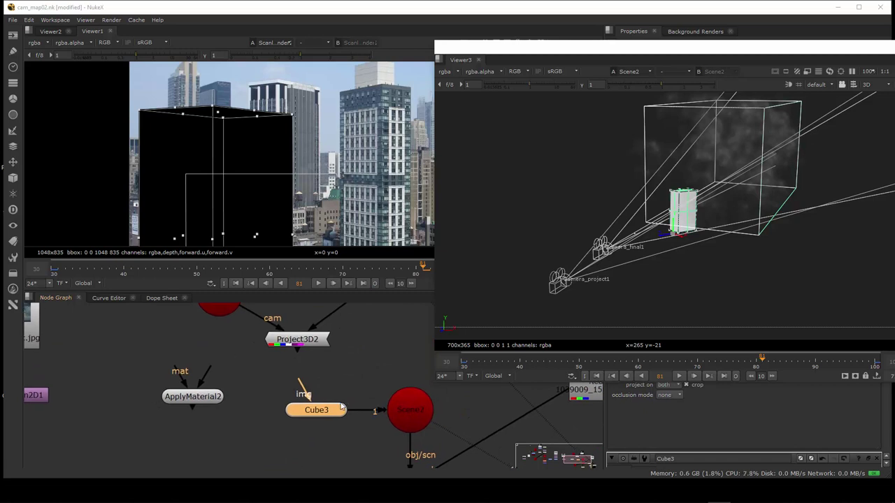
drag(325, 413, 329, 432)
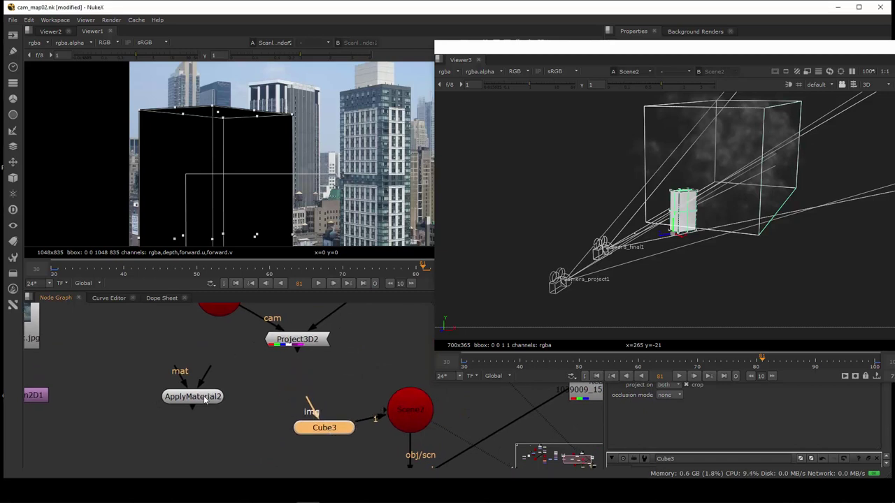
drag(204, 396, 245, 412)
drag(321, 432, 295, 382)
drag(251, 415, 308, 443)
drag(308, 345, 225, 372)
drag(295, 381, 330, 355)
Step: Route Cube3 through ApplyMaterial2 into Scene2 and connect ApplyMaterial2's mat input to Project3D2
drag(386, 389, 361, 389)
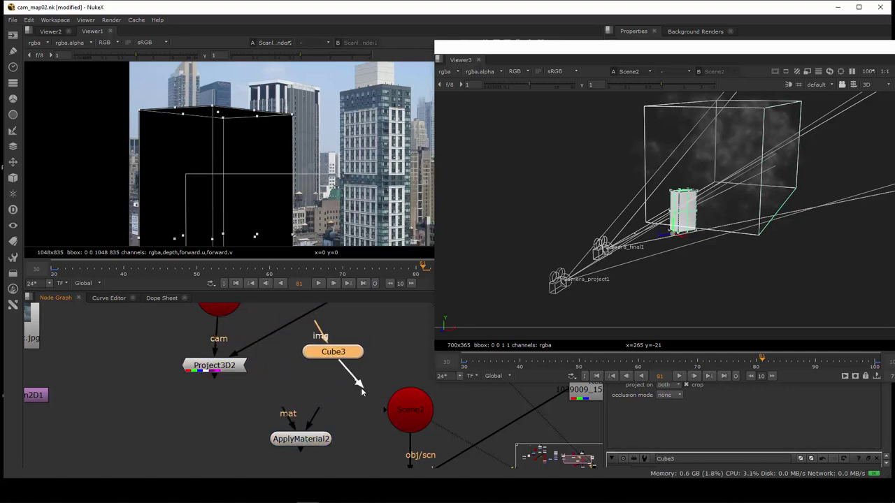
drag(315, 442, 336, 354)
drag(335, 434, 238, 355)
drag(327, 427, 406, 420)
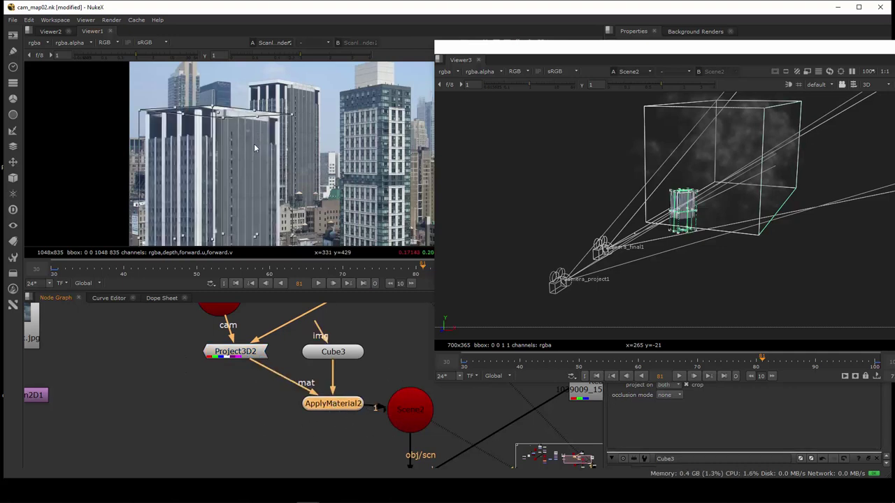
drag(338, 402, 339, 403)
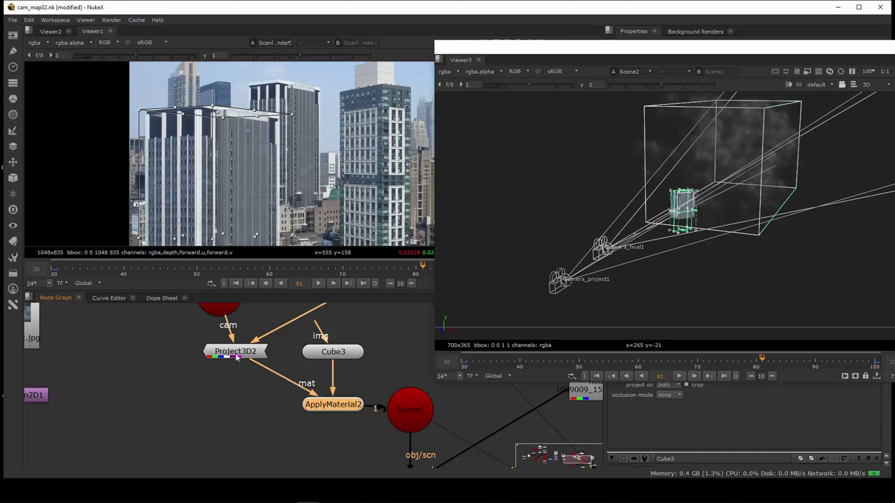
Step: Align Project3D2 directly below the projection camera node
drag(237, 357, 220, 374)
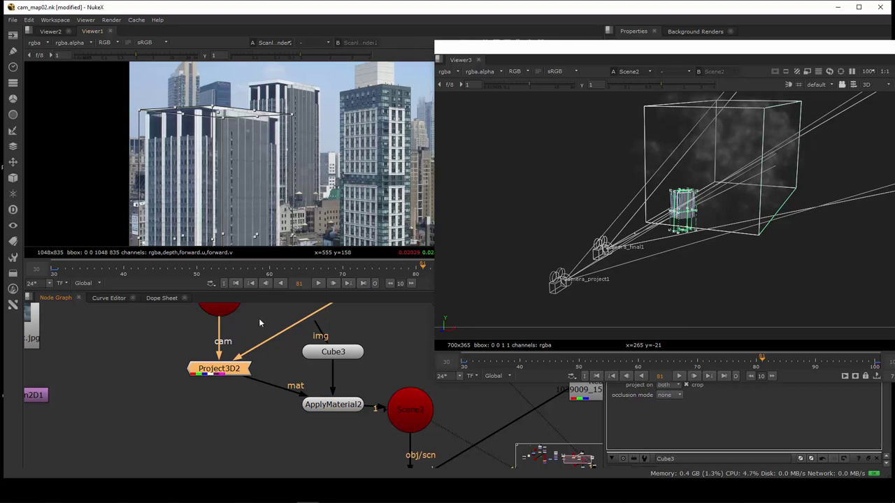
scroll(259, 445, down, 2)
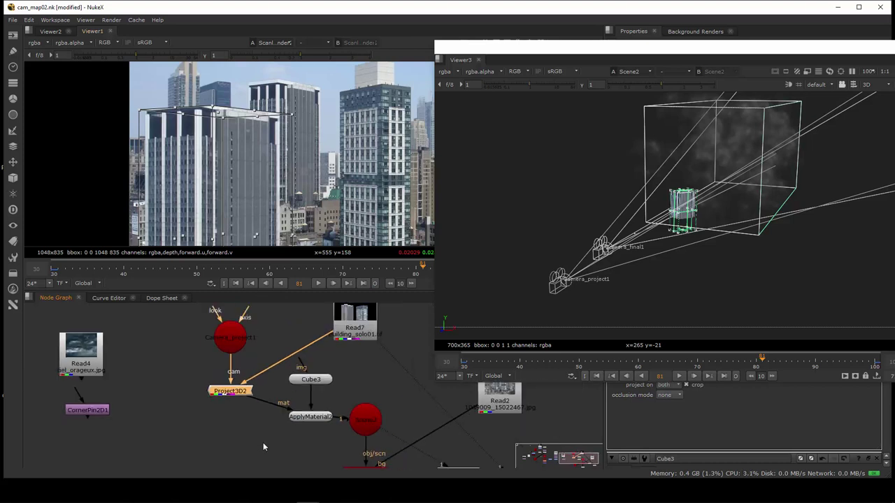
drag(315, 383, 317, 381)
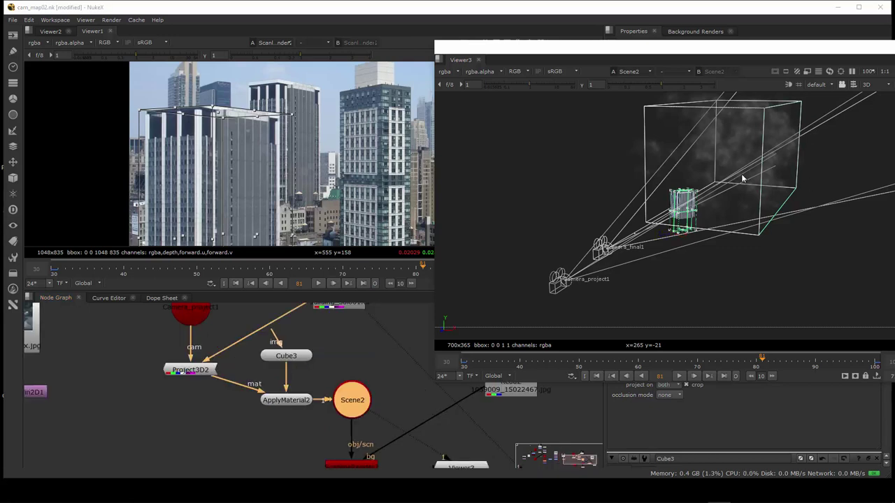
Step: Add a Point light node, connect it to Scene2 and place it above the scene node
click(13, 179)
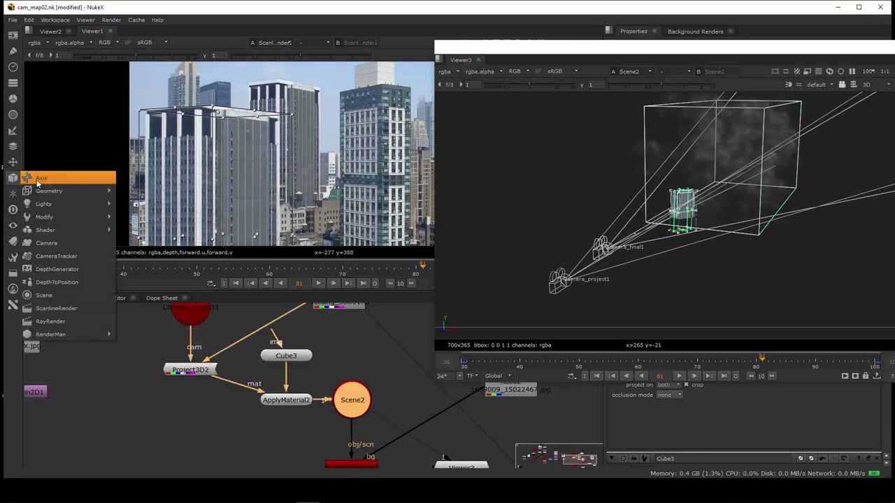
mouse_move(45, 203)
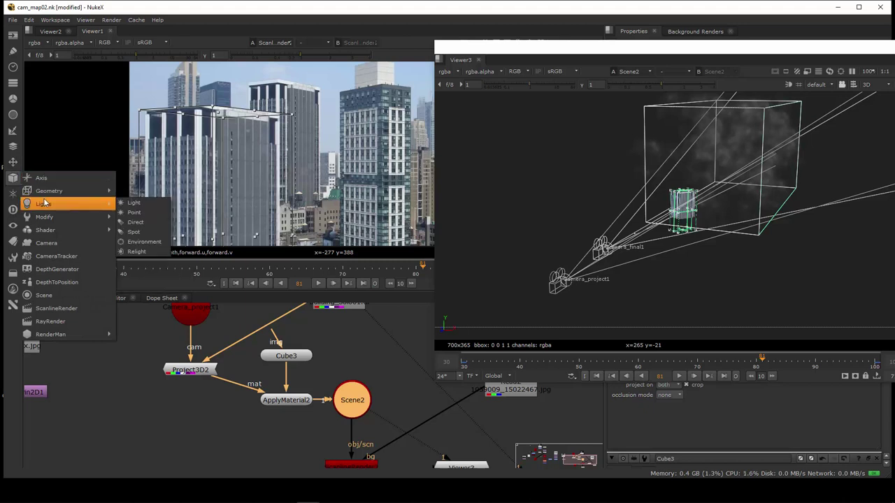
click(149, 213)
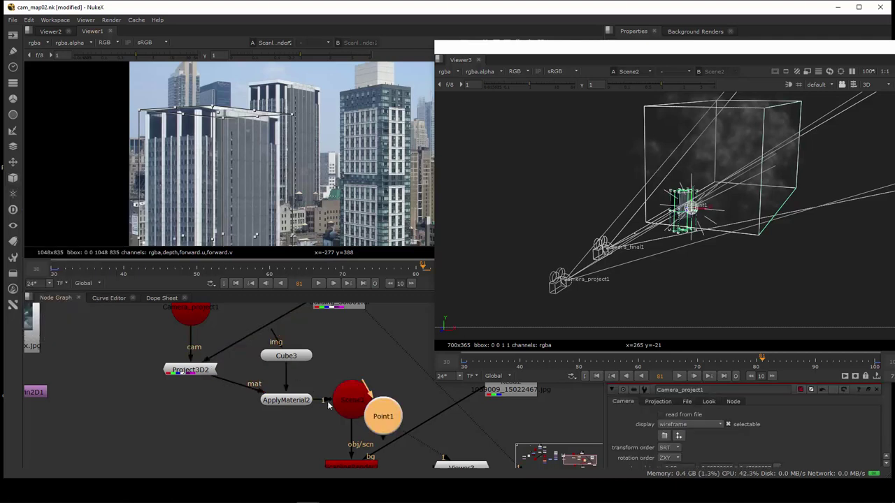
drag(388, 412, 351, 404)
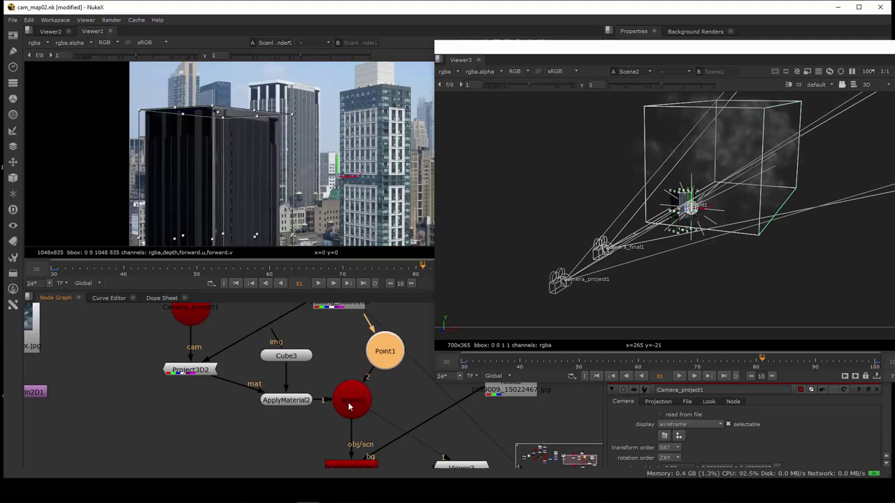
mouse_move(381, 361)
mouse_down()
mouse_move(360, 360)
mouse_move(383, 354)
mouse_up()
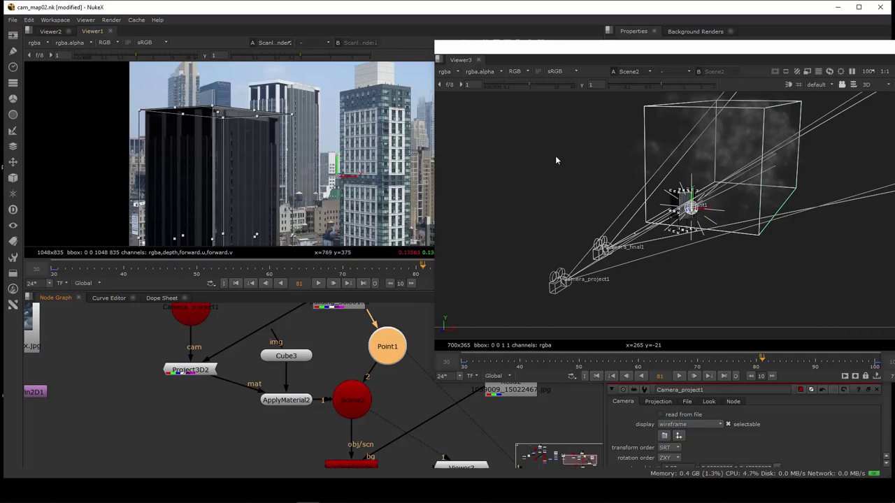
Step: Reposition the Point1 light in the 3D view to about 1.14 in Y and 0.926 in Z, in front of the building
scroll(684, 235, up, 8)
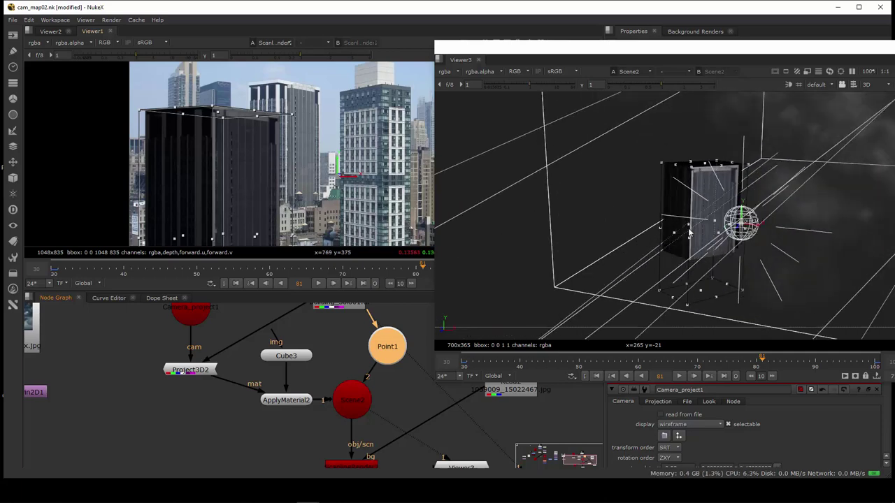
ctrl+drag(687, 231, 651, 201)
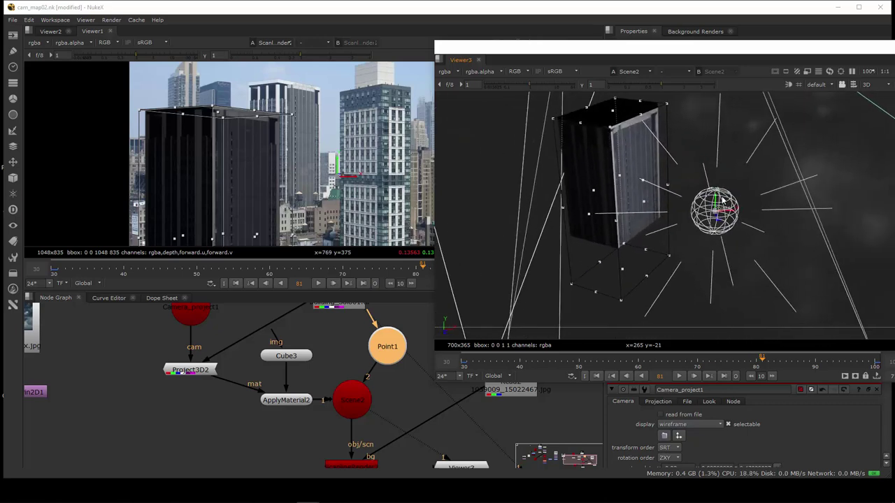
drag(718, 191, 709, 110)
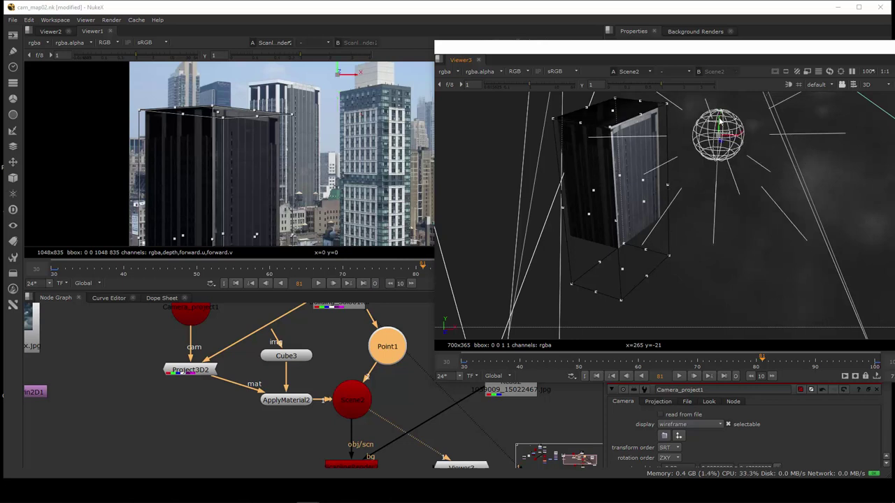
drag(714, 52, 704, 59)
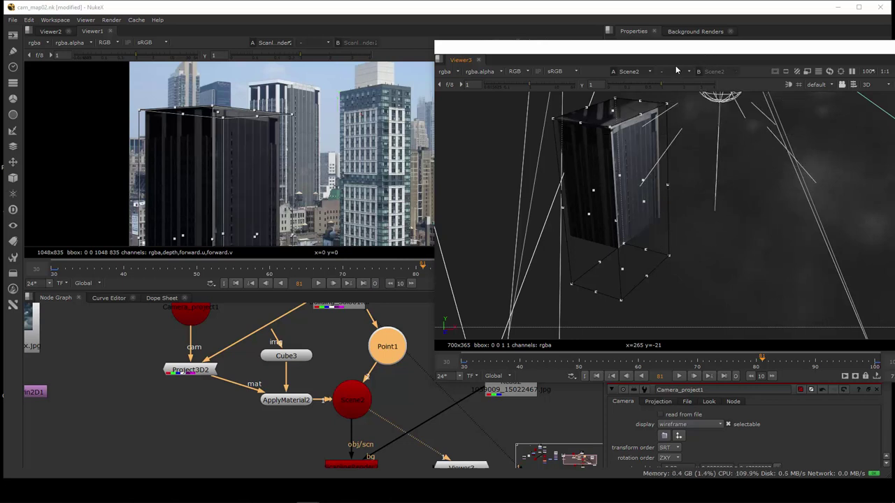
scroll(674, 176, down, 4)
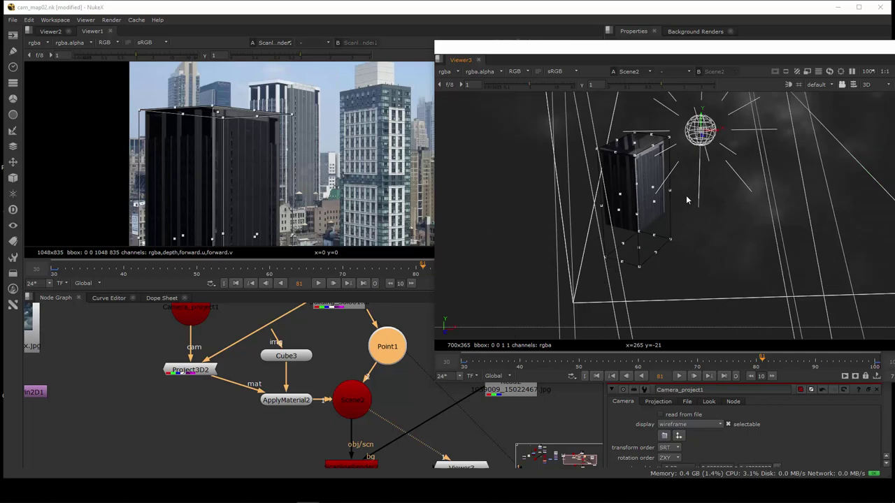
ctrl+drag(685, 198, 494, 226)
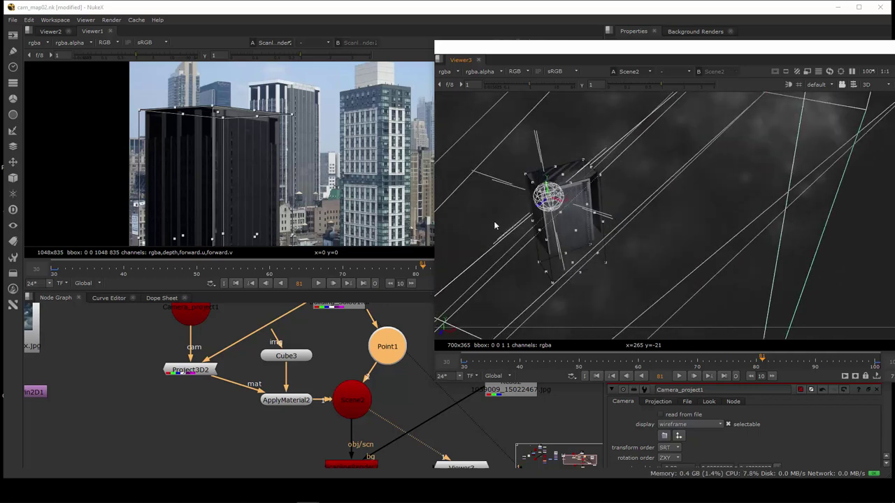
mouse_move(542, 202)
mouse_down()
mouse_move(516, 223)
mouse_move(555, 259)
mouse_move(636, 228)
mouse_up()
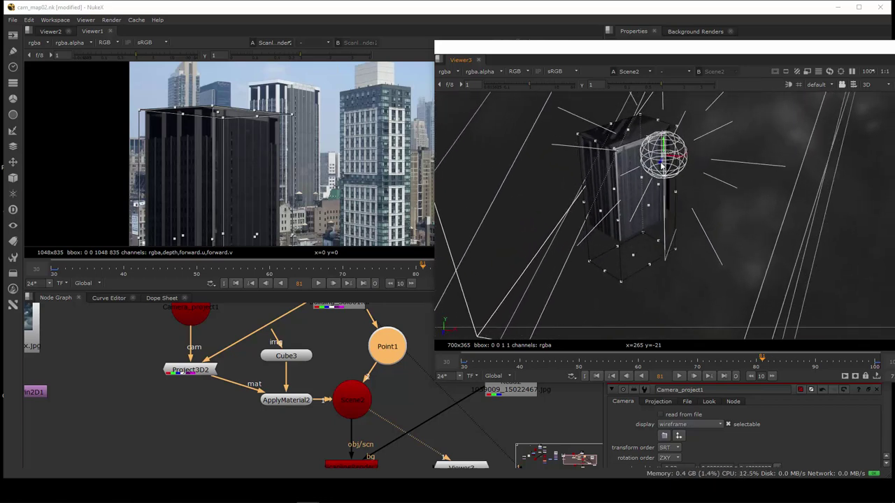
key(ctrl+z)
key(ctrl+z)
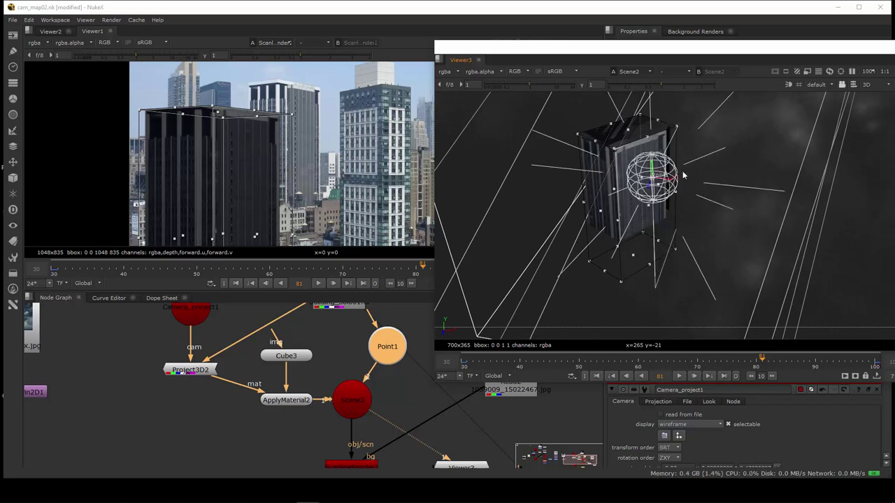
Step: Raise the Point1 light's intensity to about 5.5 and move the floating Viewer3 window clear of the rendered image
drag(586, 51, 255, 51)
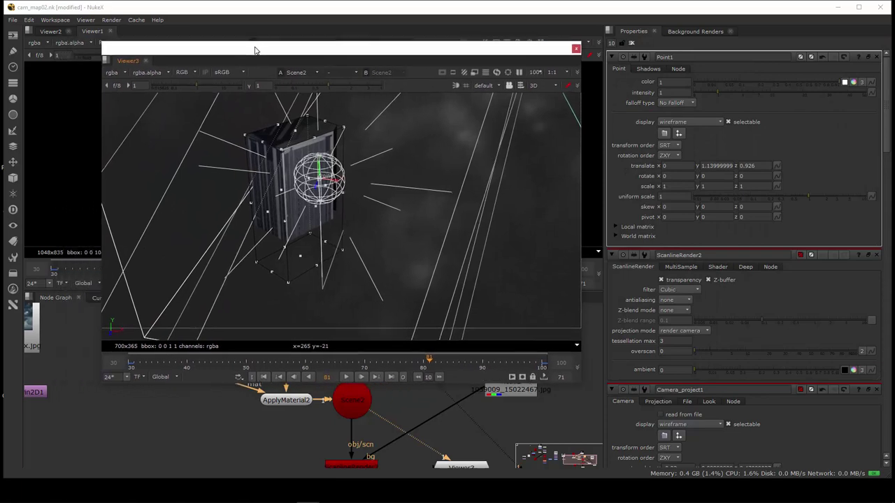
drag(721, 97, 750, 92)
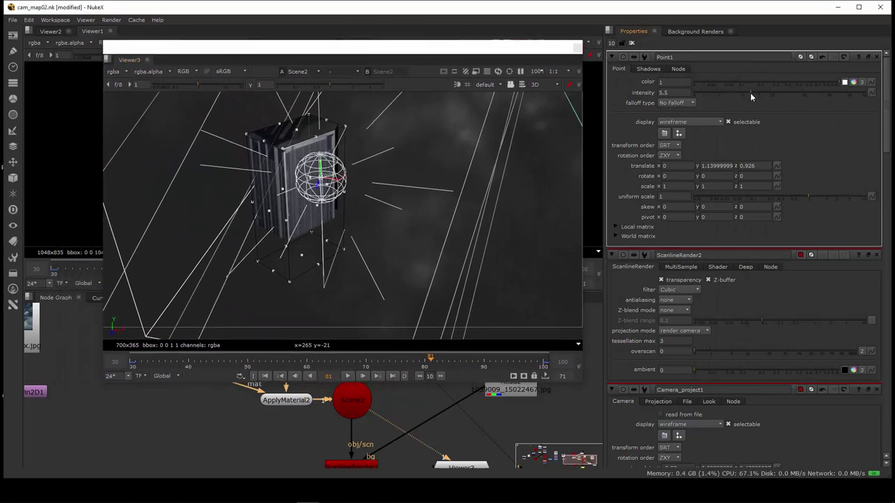
drag(339, 58, 574, 66)
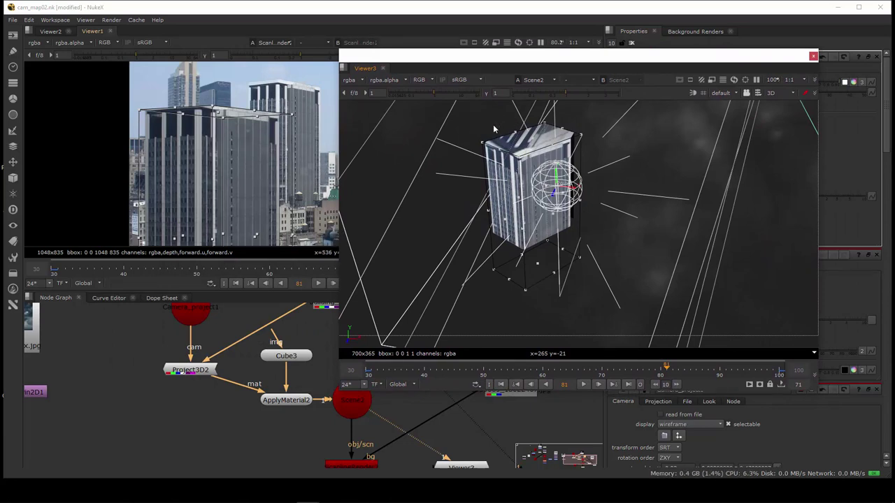
drag(424, 60, 452, 54)
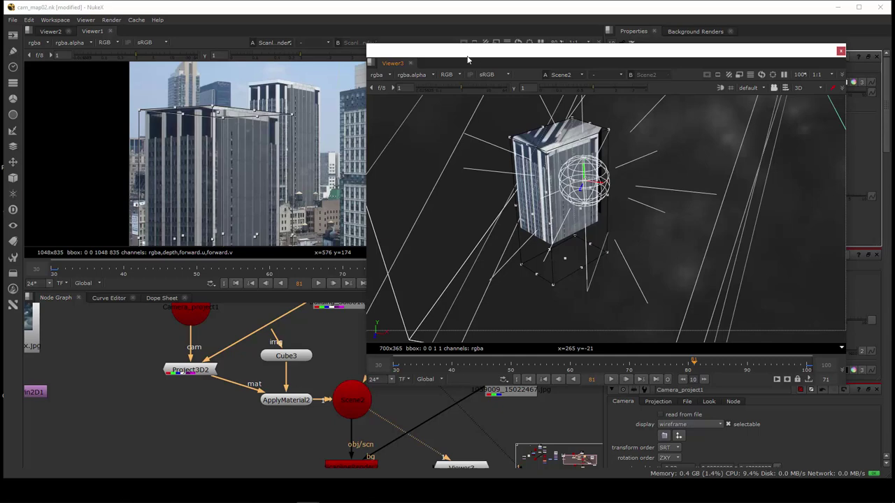
drag(464, 64, 504, 61)
Step: Lower the Viewer1 node and move the final camera node nearly level with ScanlineRender
scroll(296, 415, down, 2)
middle_drag(292, 429, 253, 367)
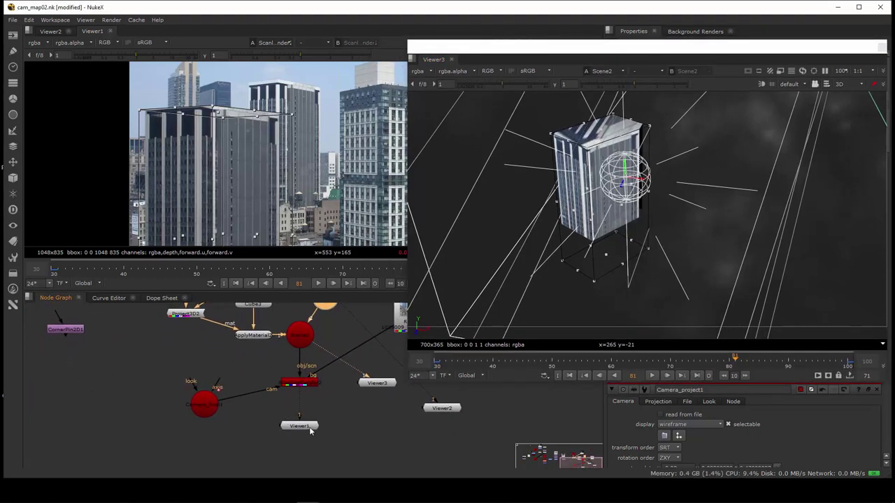
drag(311, 431, 312, 443)
click(204, 404)
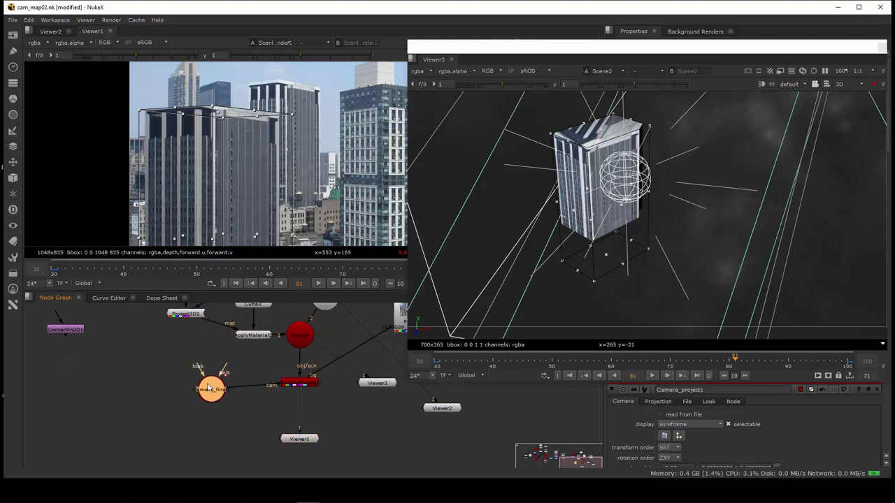
Step: Add the P_FogBox particle toolset and move its node beneath ApplyMaterial2, clear of the final camera
scroll(177, 455, down, 2)
middle_drag(177, 456, 218, 406)
scroll(217, 405, up, 3)
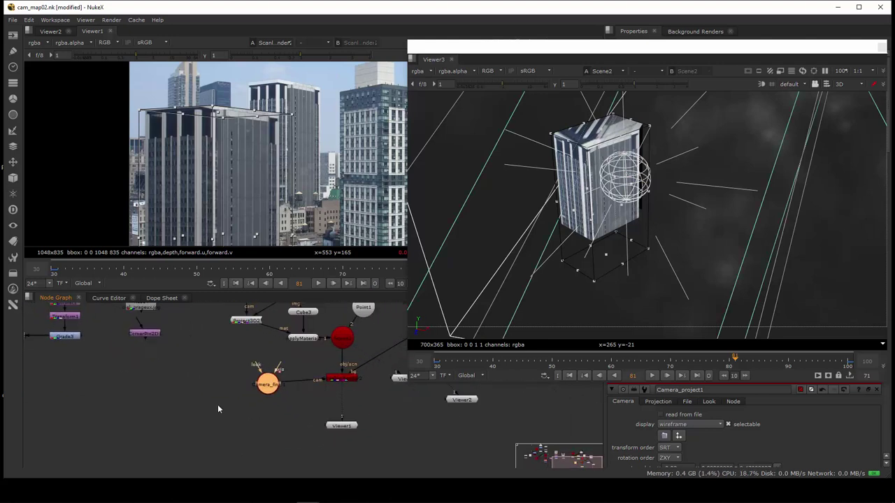
middle_drag(278, 410, 181, 435)
scroll(189, 427, up, 3)
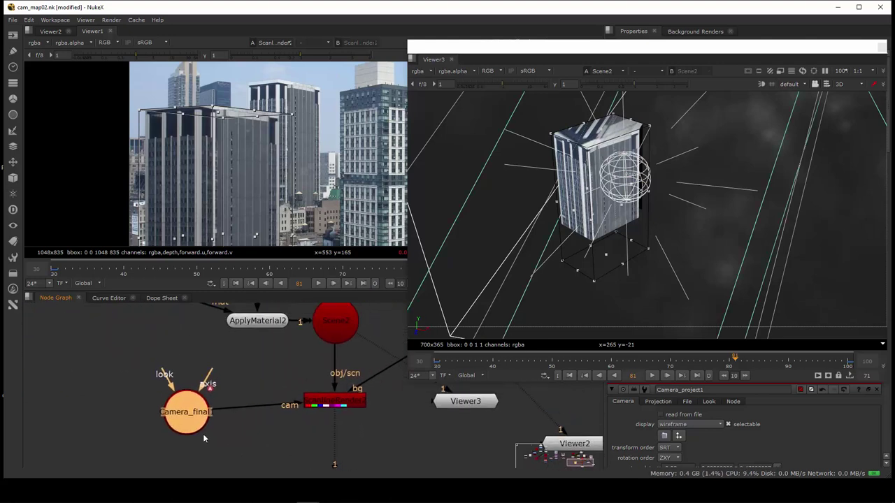
click(13, 258)
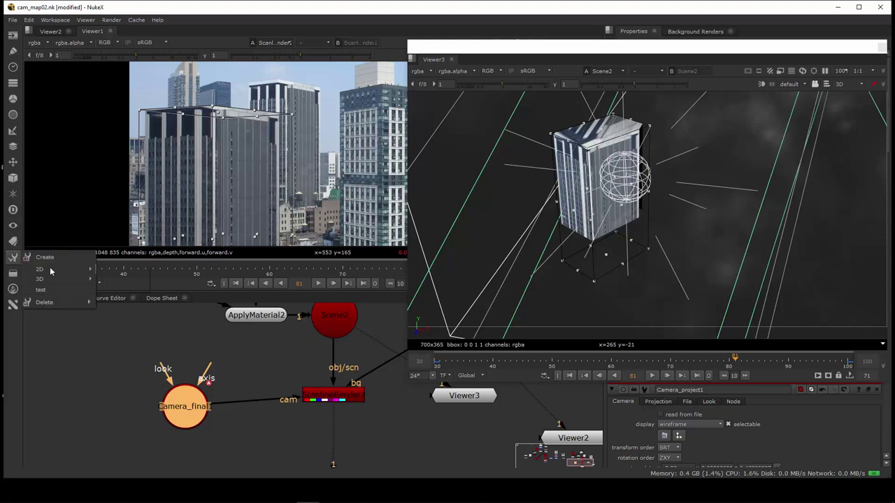
mouse_move(53, 283)
mouse_move(157, 281)
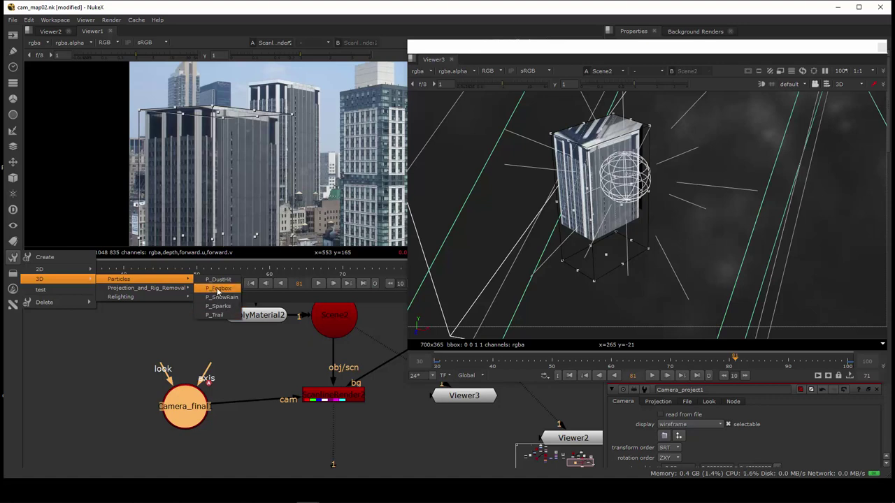
click(216, 288)
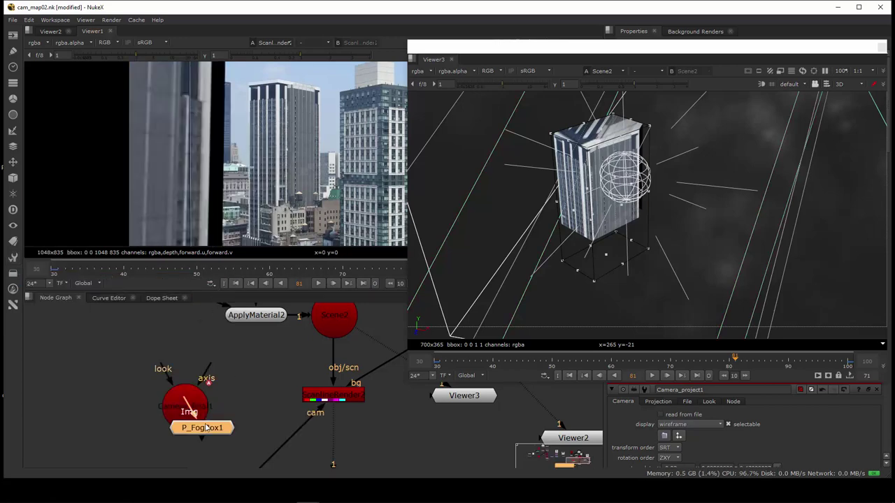
drag(207, 428, 258, 370)
scroll(250, 415, down, 2)
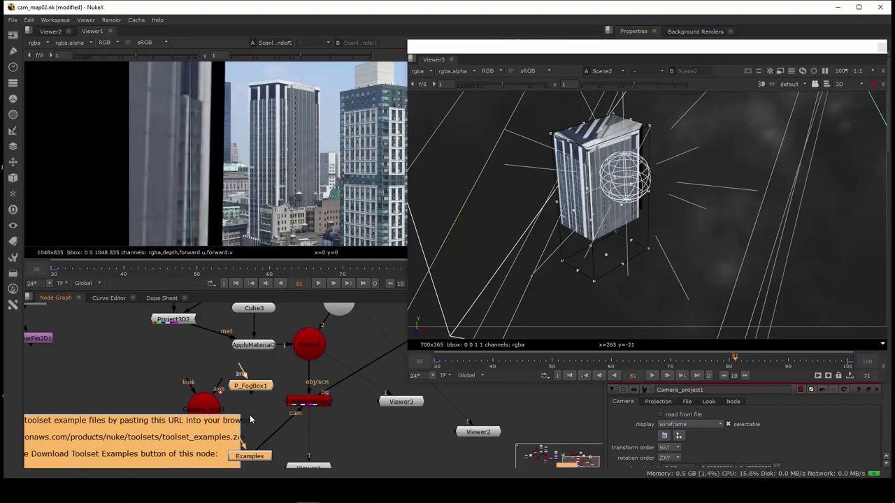
Step: Delete the Examples node and the download note that came with the fog toolset
middle_drag(249, 415, 242, 374)
click(196, 423)
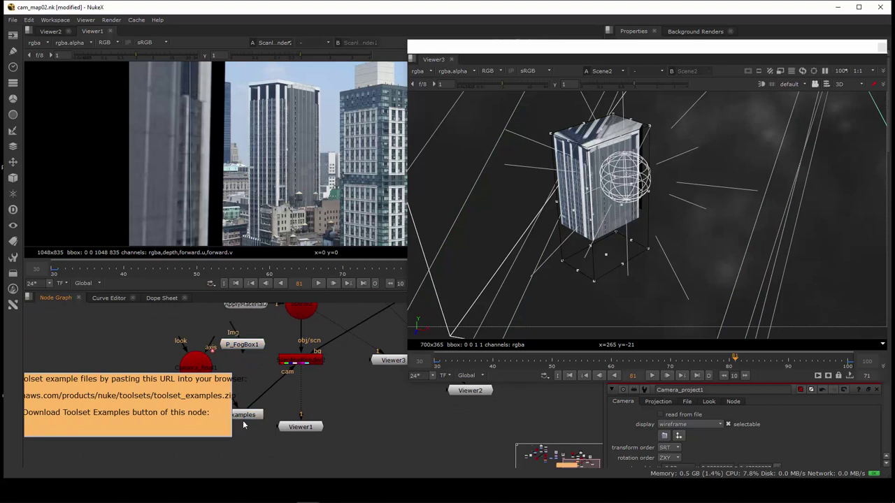
click(244, 418)
key(Delete)
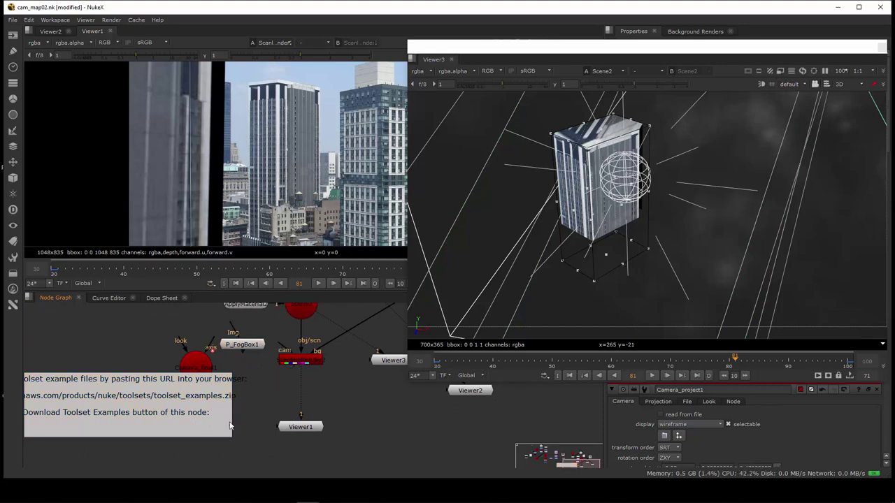
click(172, 409)
key(Delete)
Step: Reconnect the final camera to the cam input of the ScanlineRender node
click(196, 373)
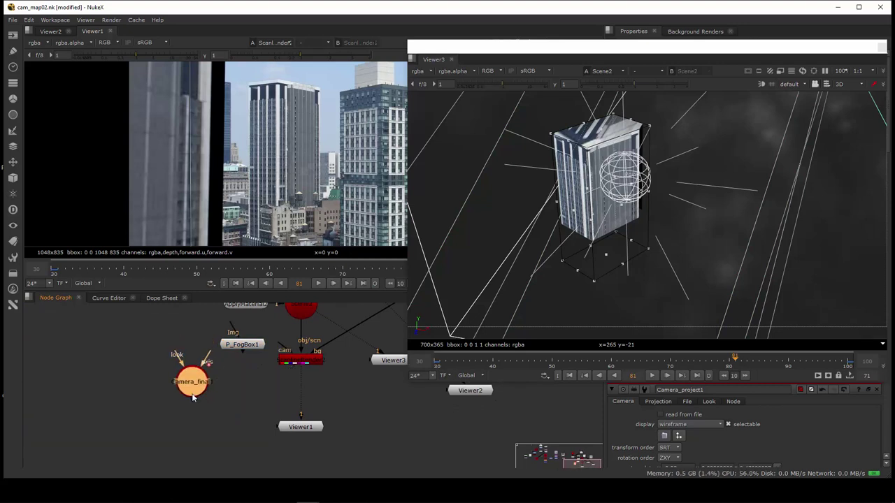
drag(196, 375, 294, 363)
middle_drag(256, 359, 263, 430)
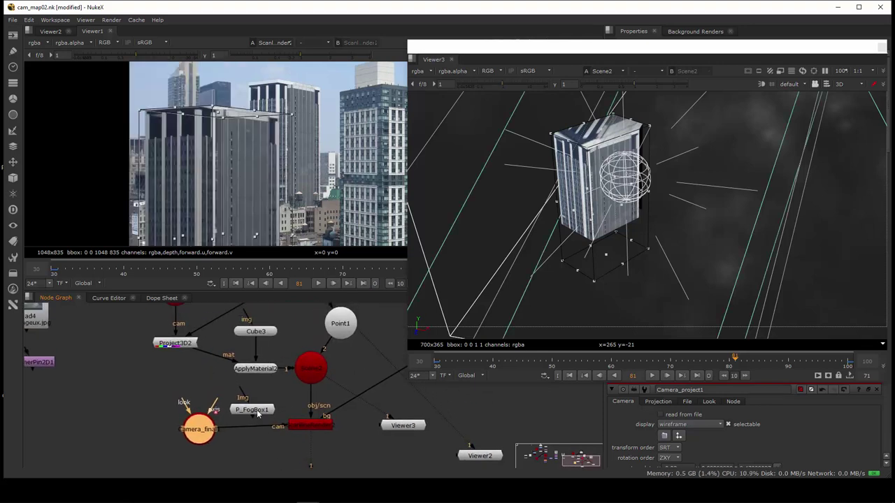
Step: Place P_FogBox1 below Project3D2, add a TransformGeo node and connect it to the fog box's output
drag(258, 413, 172, 385)
click(167, 382)
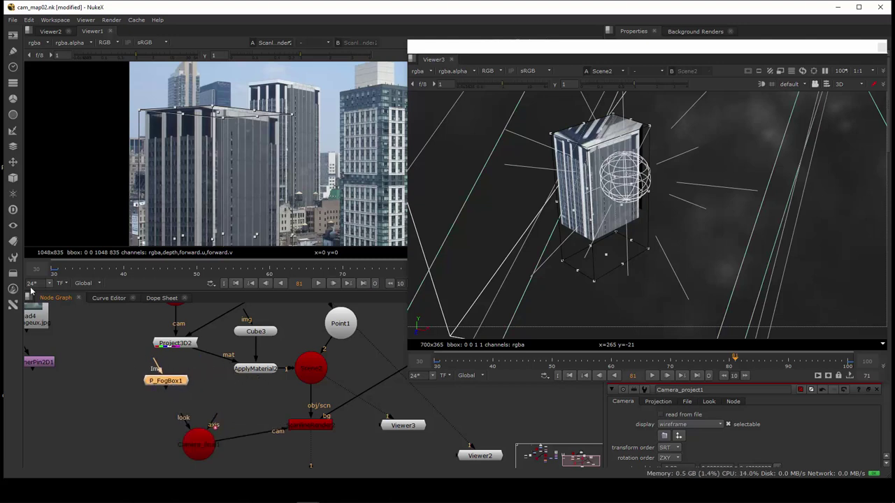
click(13, 178)
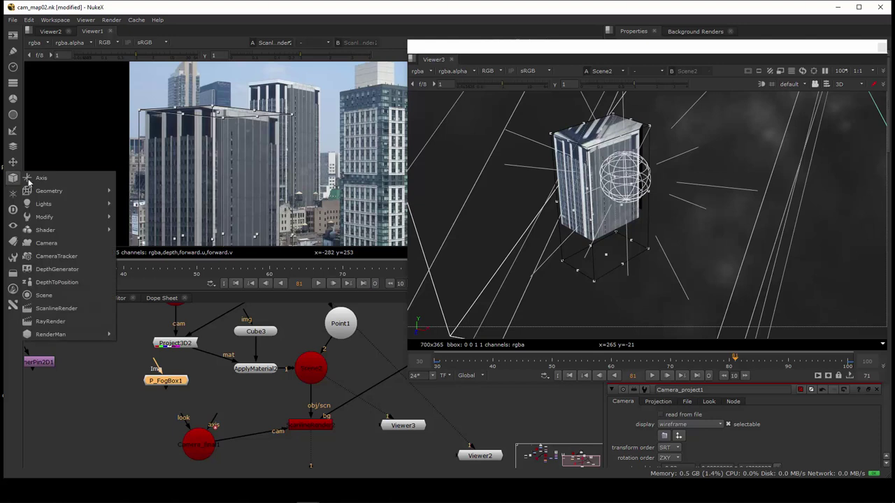
mouse_move(53, 194)
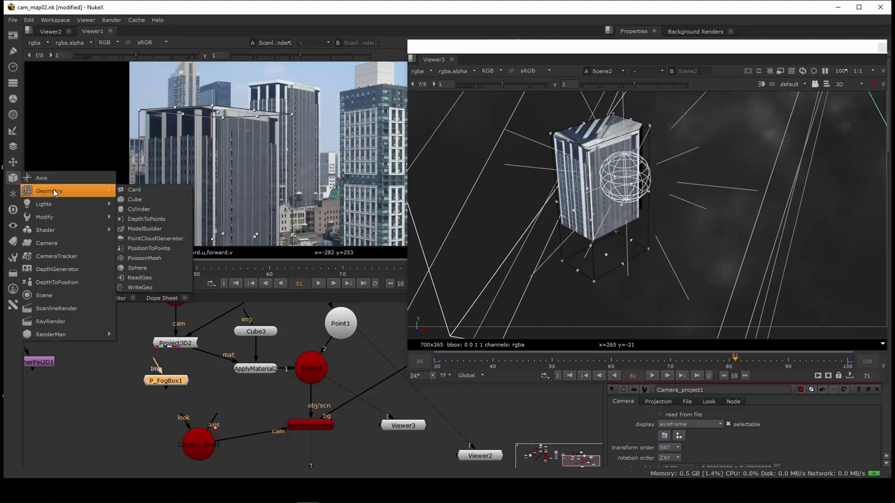
mouse_move(54, 217)
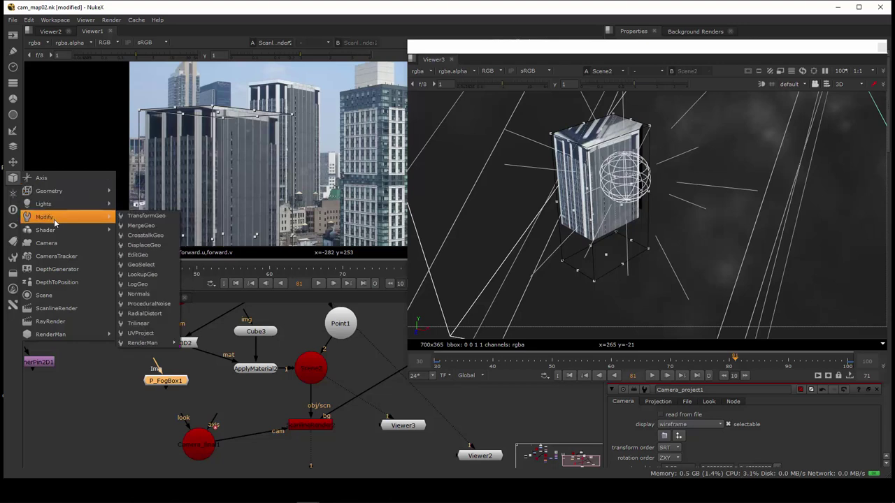
click(146, 222)
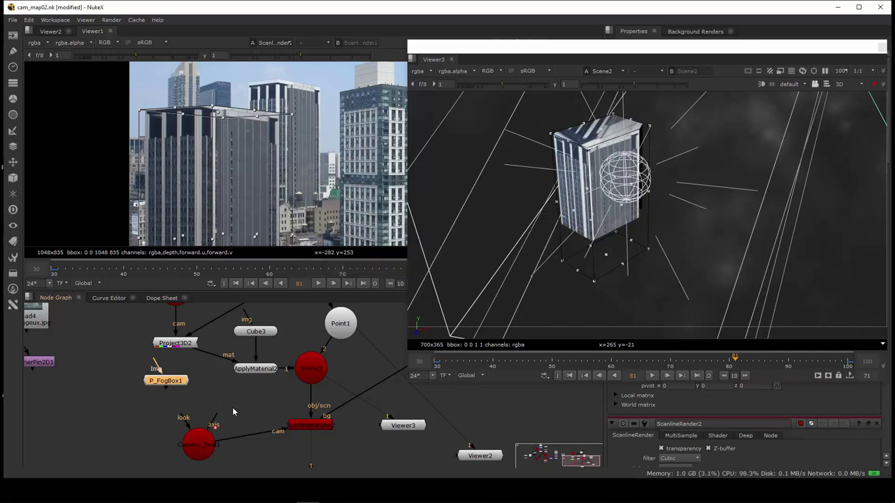
drag(159, 396, 225, 397)
drag(167, 381, 165, 373)
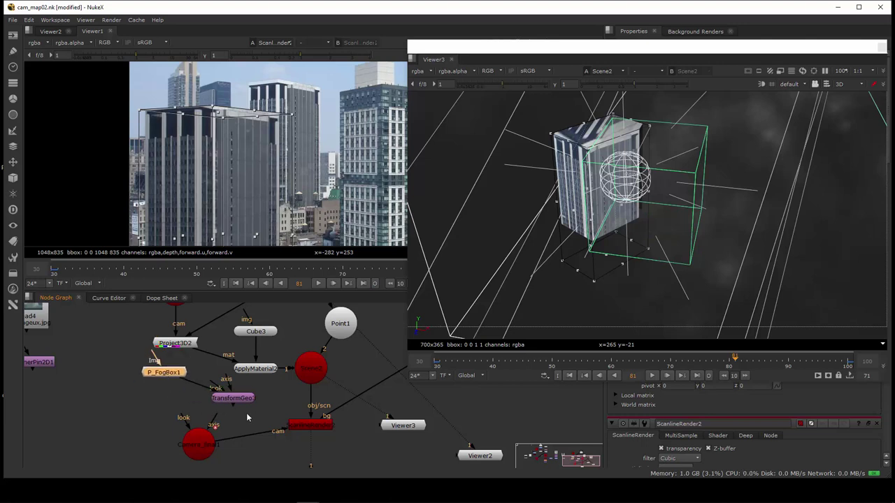
Step: Connect the fog's TransformGeo node to Scene2 as its third input
drag(232, 406, 316, 376)
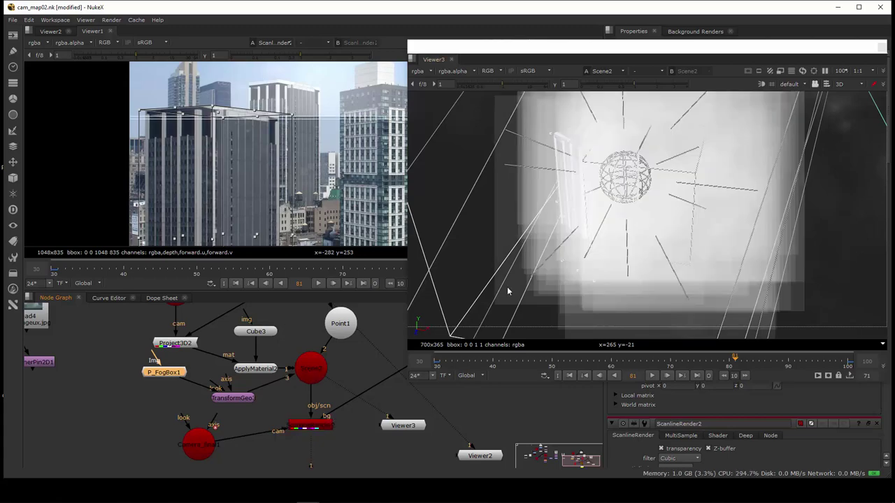
middle_drag(680, 241, 663, 249)
ctrl+drag(663, 250, 600, 240)
scroll(581, 235, down, 5)
scroll(599, 240, up, 3)
middle_drag(600, 244, 527, 252)
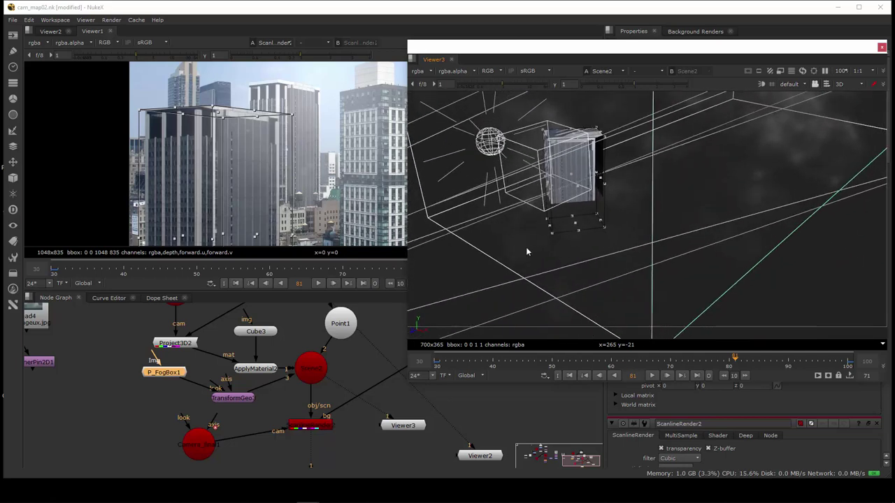
Step: Select the fog's nodes and move the floating Viewer3 window clear of the node properties
click(231, 399)
click(179, 373)
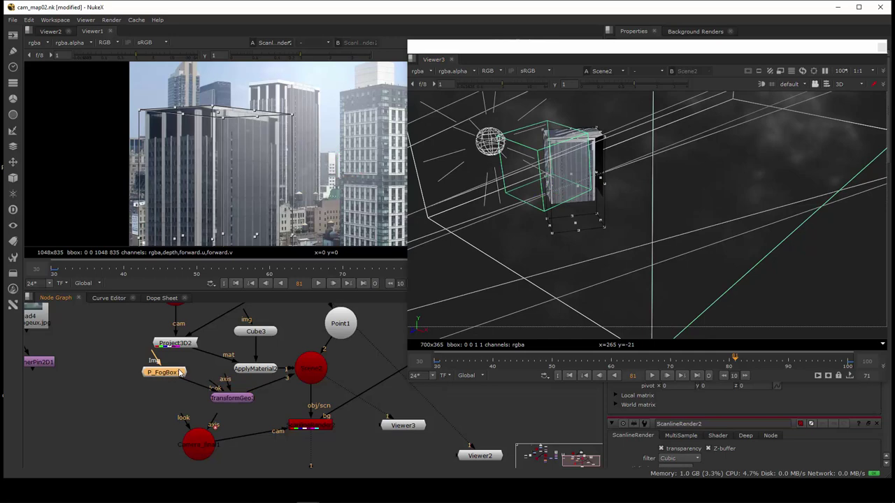
drag(572, 59, 300, 65)
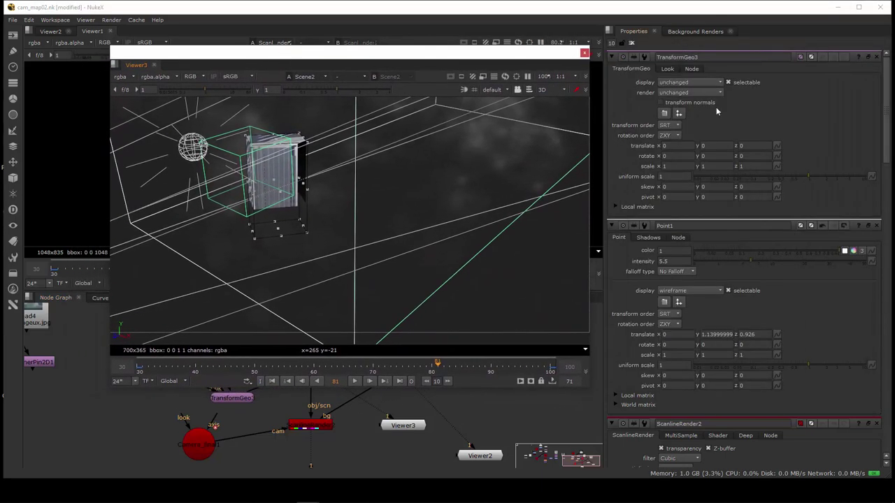
Step: Scale TransformGeo3 to 4 in X, 4 in Y and 6 in Z to enlarge the fog volume
click(677, 169)
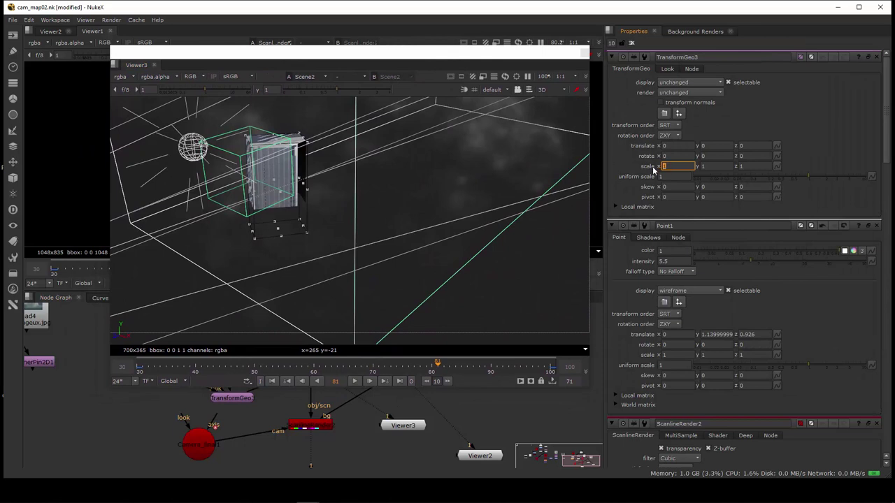
text(4)
key(Return)
key(Tab)
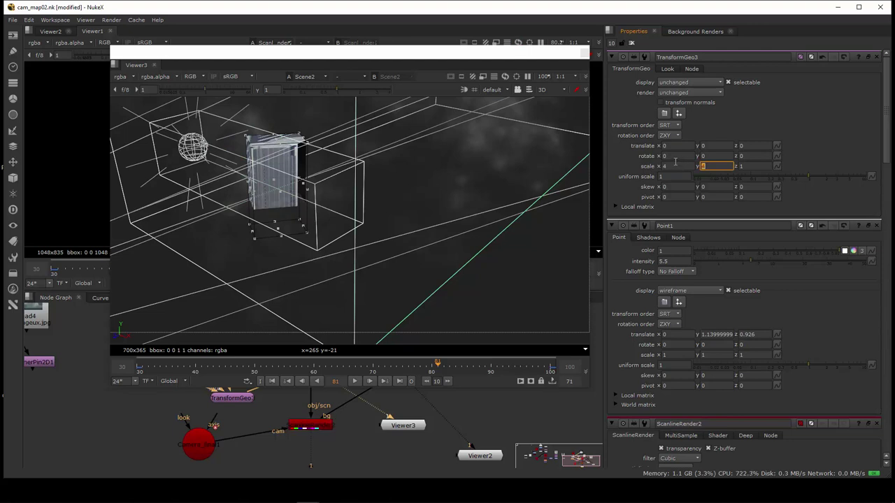
text(4)
key(Tab)
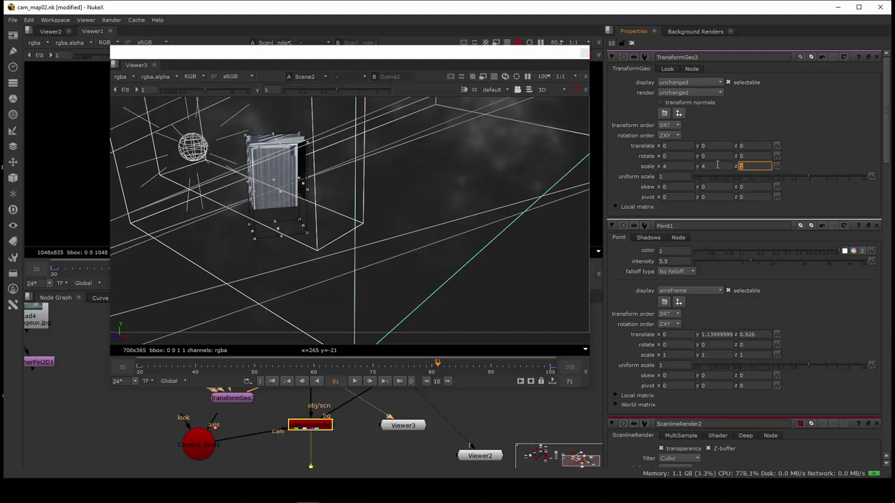
text(4)
scroll(366, 210, down, 5)
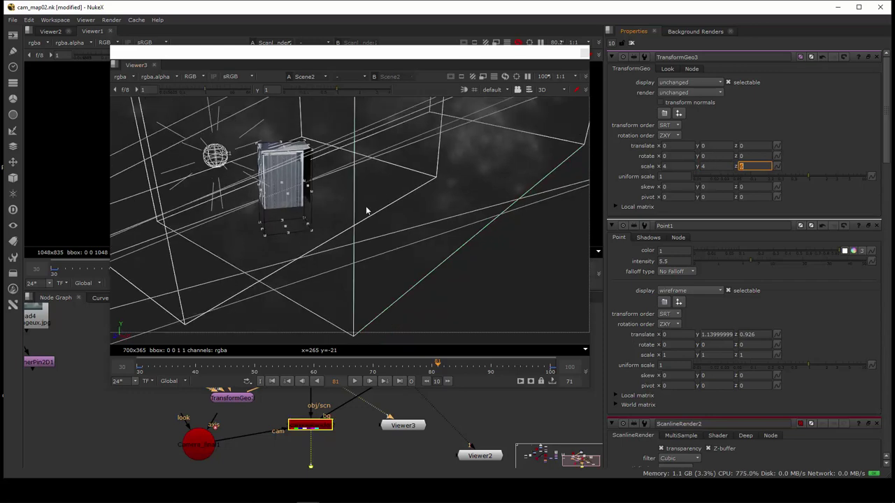
scroll(358, 253, up, 7)
ctrl+drag(372, 257, 311, 317)
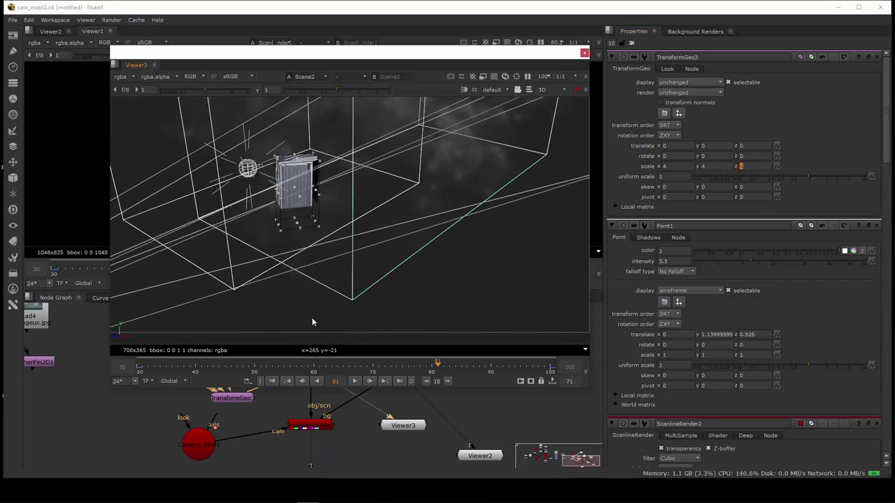
Step: Shift the fog volume back in the 3D view to about 0.06 in X and -1.88 in Z
click(231, 398)
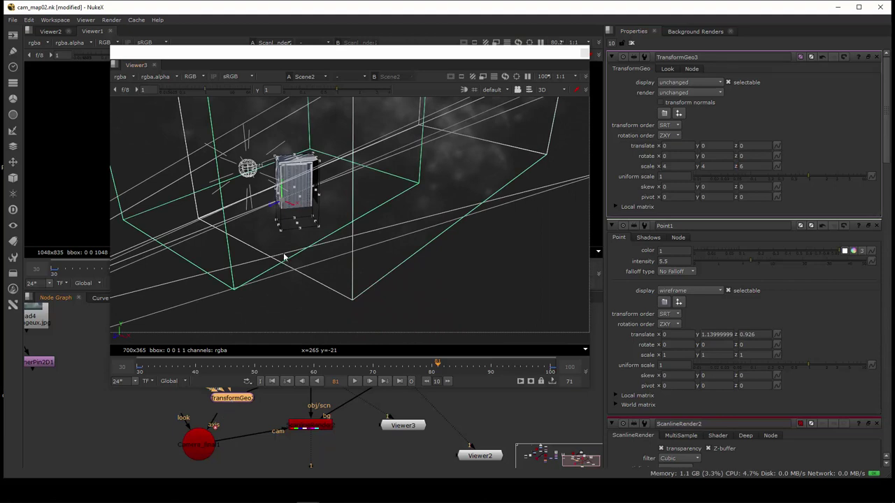
drag(272, 209, 357, 212)
middle_drag(357, 211, 379, 223)
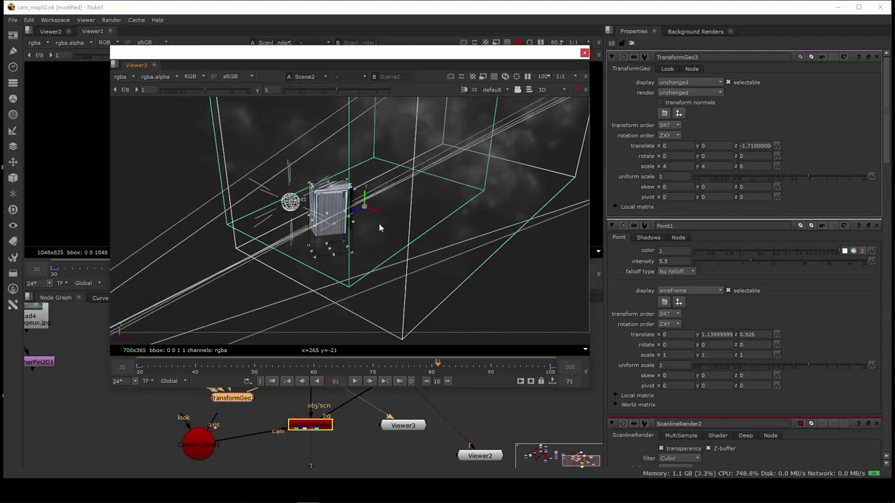
scroll(379, 219, up, 5)
drag(386, 207, 381, 218)
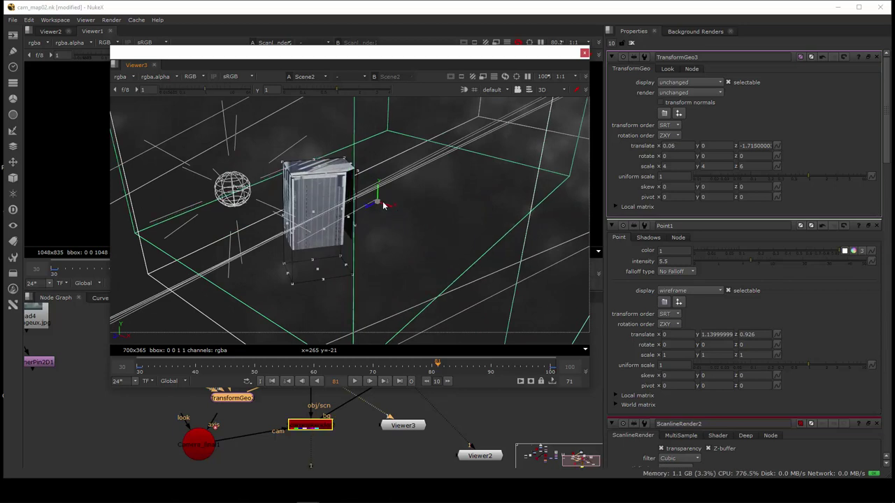
drag(378, 208, 377, 207)
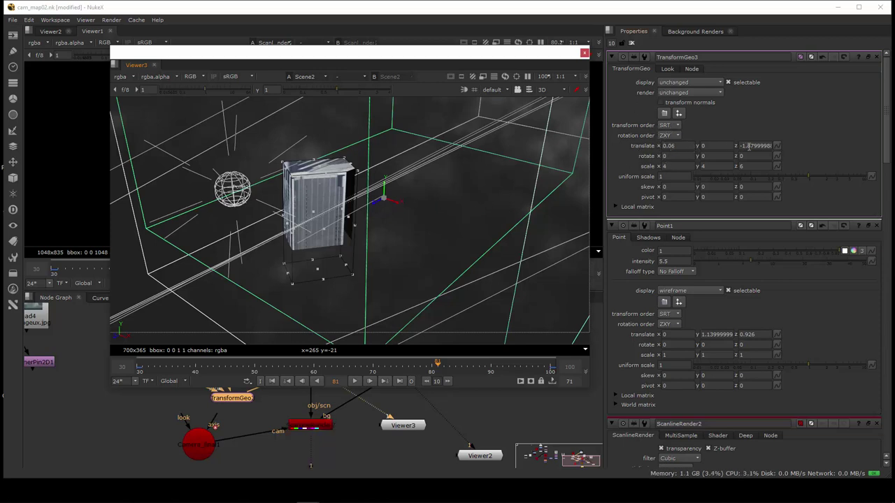
Step: Set TransformGeo3's Z translation to exactly -2
click(755, 145)
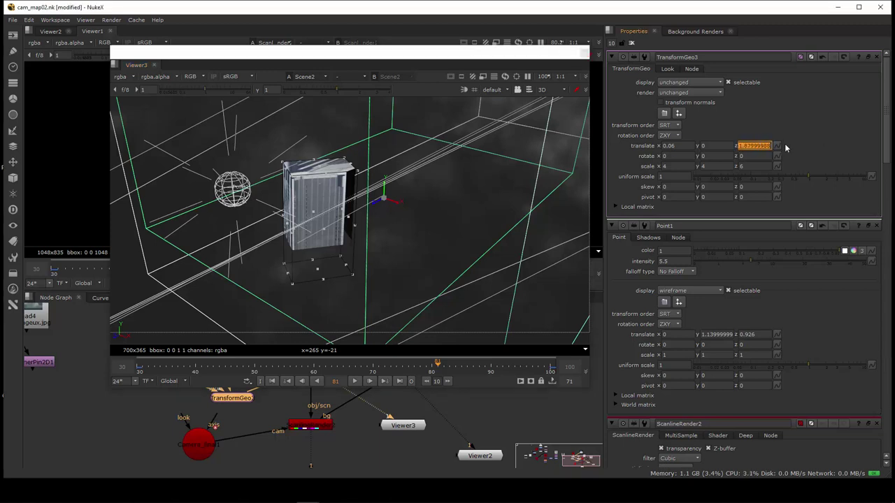
key(BackSpace)
key(Return)
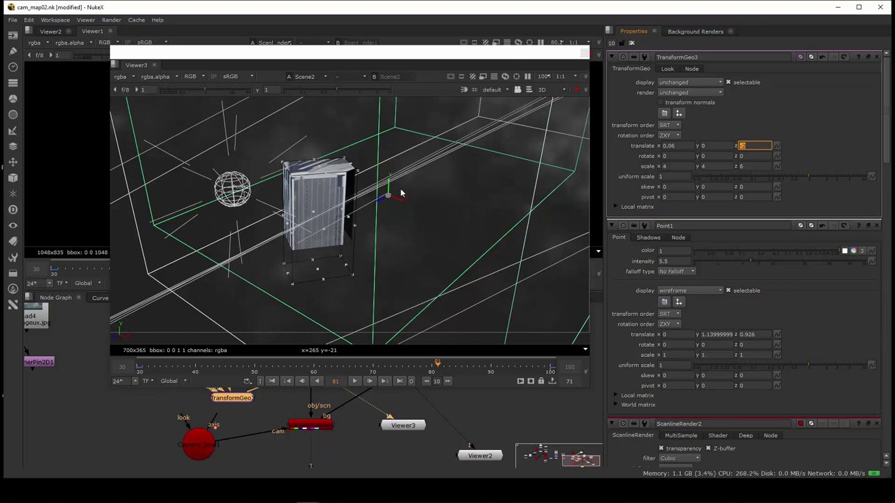
click(400, 56)
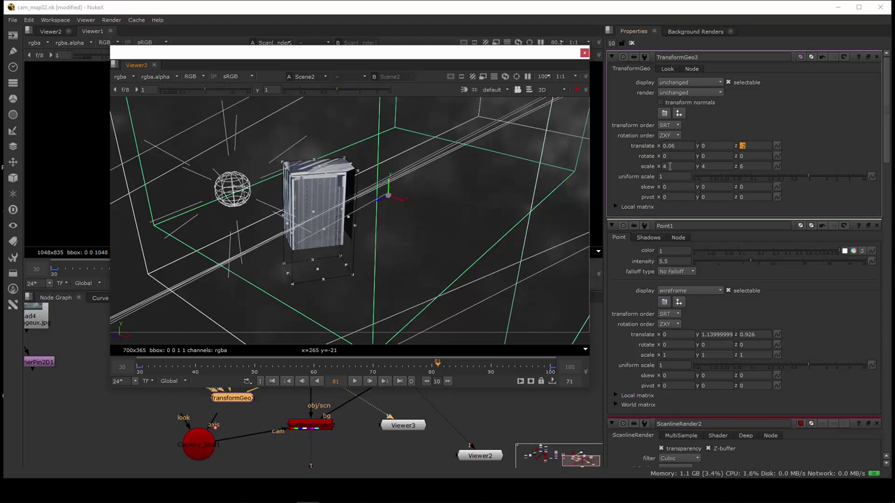
click(648, 157)
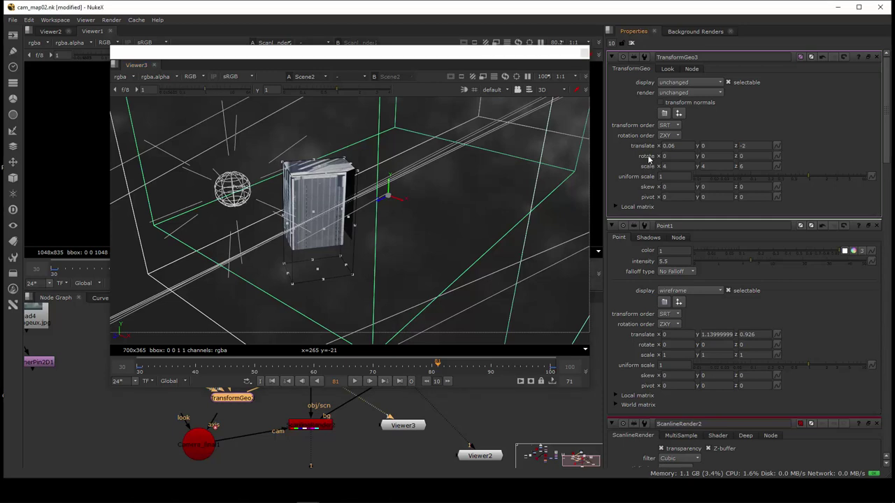
click(776, 148)
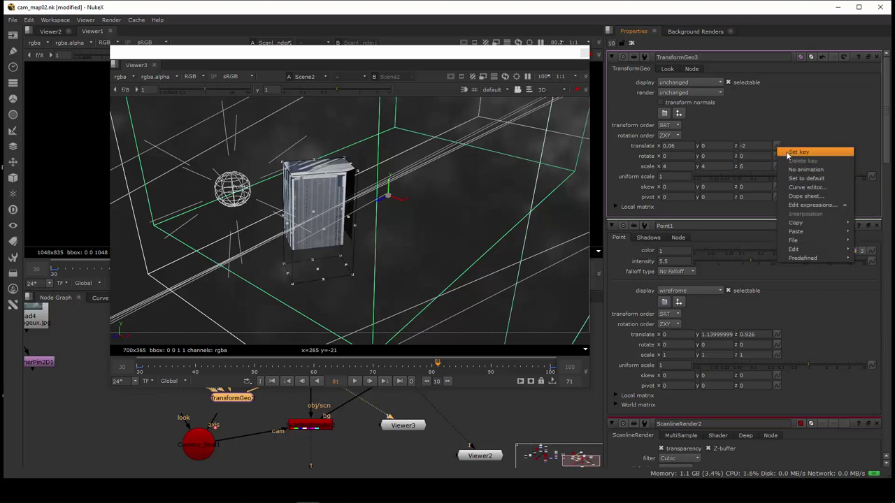
click(759, 128)
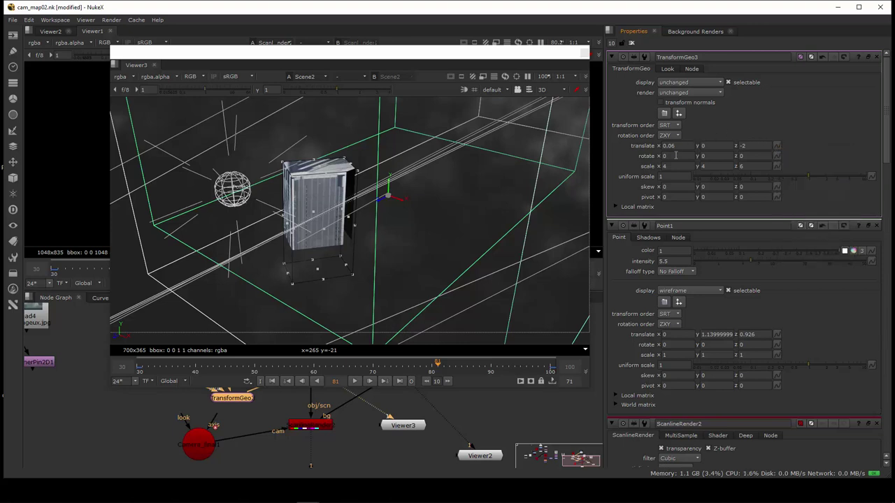
Step: Move the floating Viewer3 window over the node graph, clear of the node properties
scroll(371, 242, down, 1)
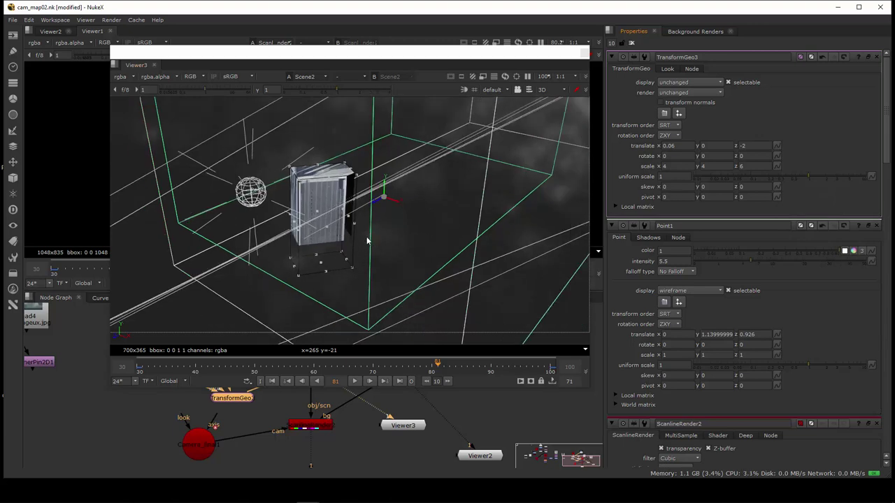
scroll(378, 261, down, 5)
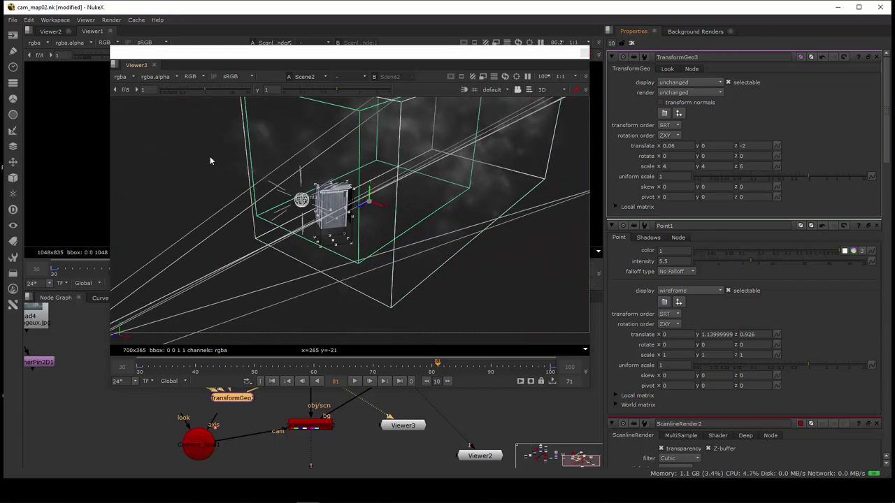
drag(207, 52, 541, 86)
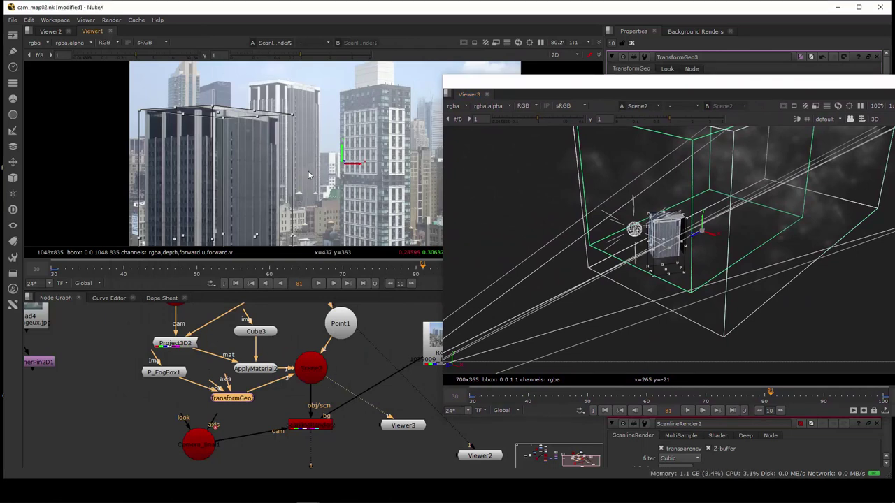
drag(652, 90, 323, 180)
Step: Close the properties of every open node except Camera_final
click(877, 56)
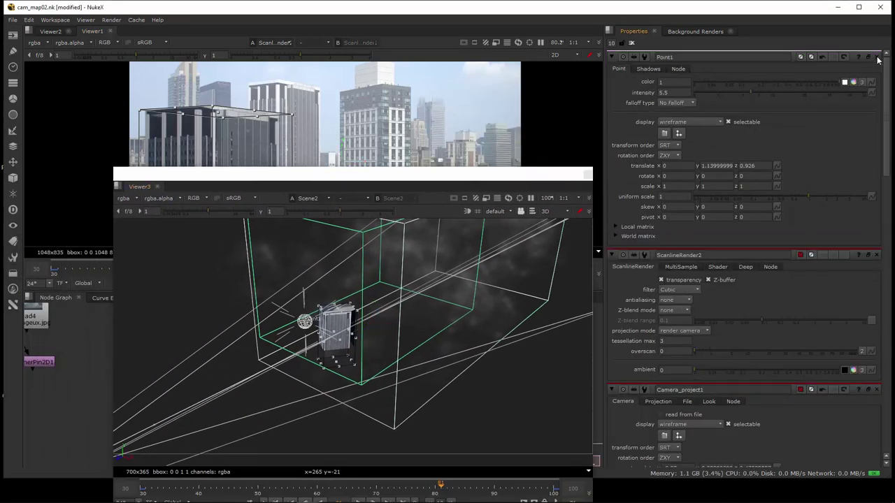
click(877, 56)
click(877, 57)
click(877, 57)
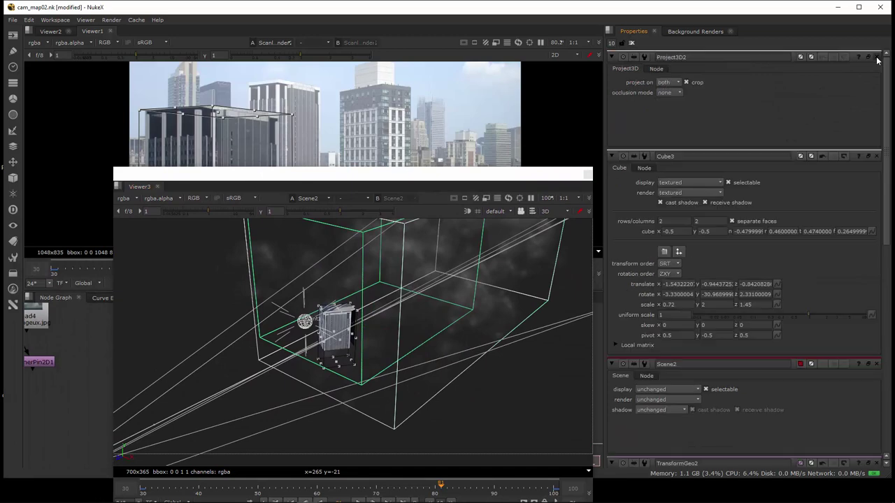
click(876, 56)
click(876, 56)
click(876, 57)
click(876, 57)
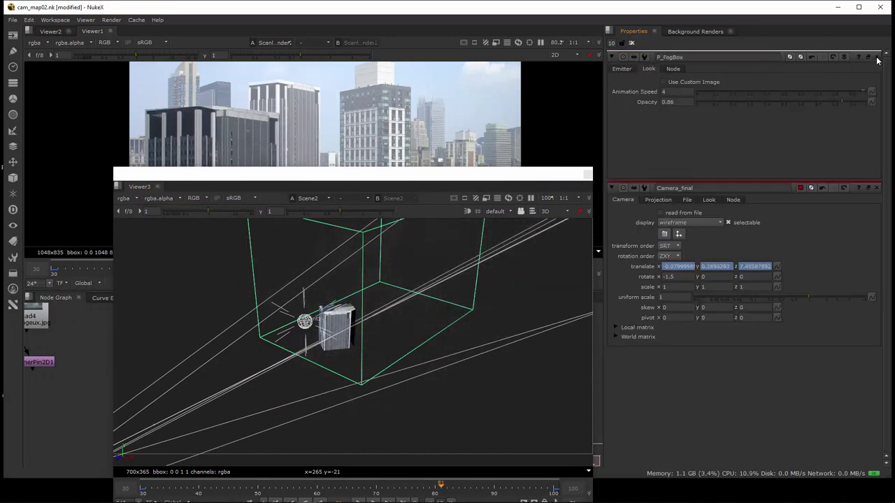
click(877, 56)
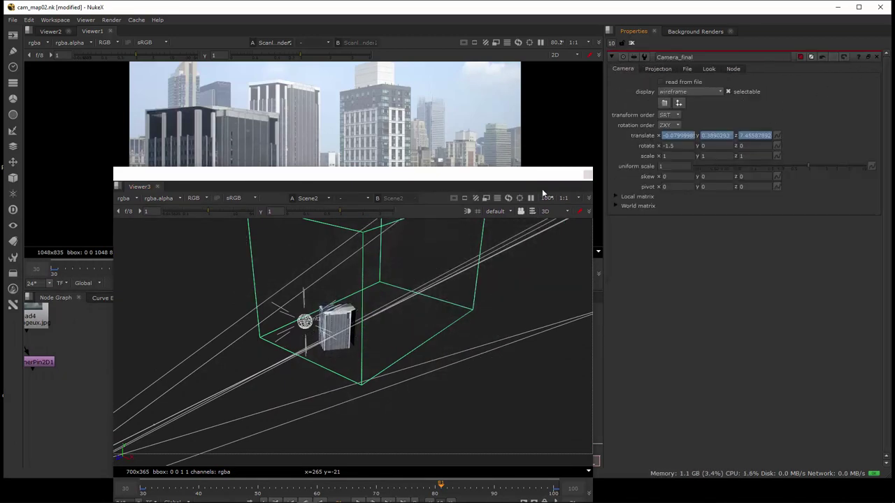
Step: Uncover the node graph from the Viewer3 window and space out the Read7, Point1, projection camera, Project3D2 and Cube3 nodes
drag(489, 179, 780, 113)
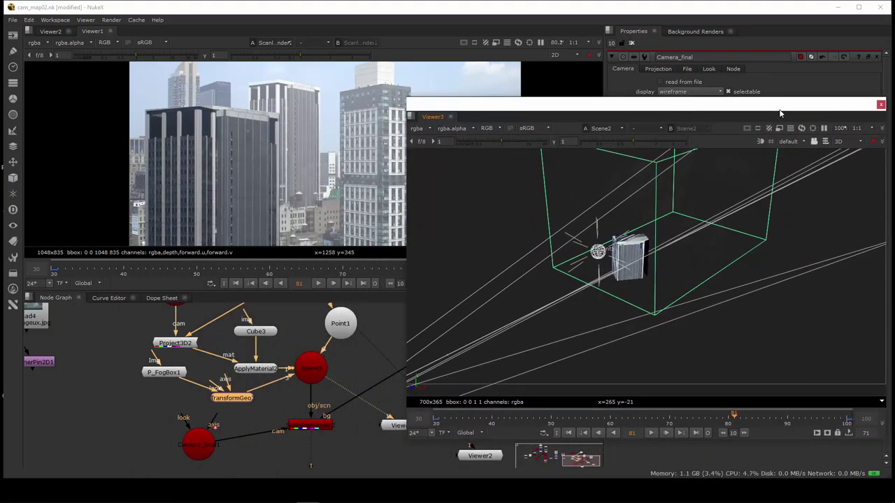
middle_drag(224, 425, 220, 443)
mouse_move(218, 419)
mouse_down()
mouse_move(228, 418)
mouse_move(212, 421)
mouse_up()
scroll(217, 406, down, 4)
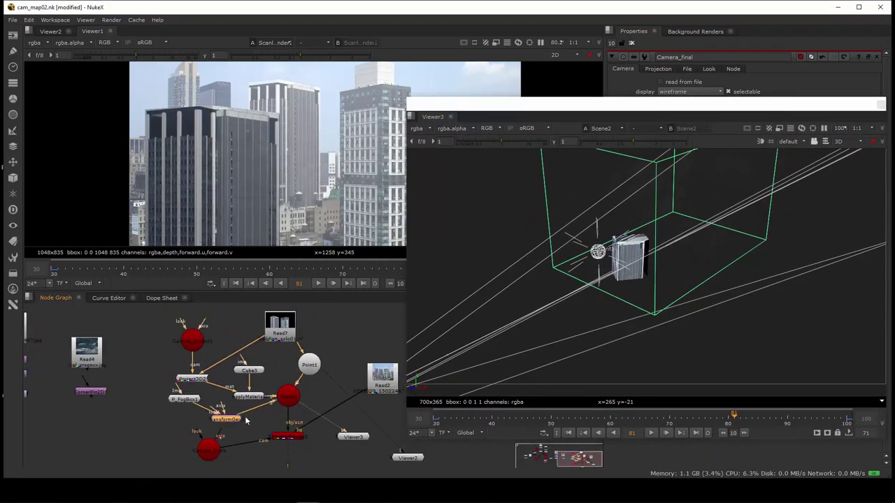
drag(279, 327, 282, 317)
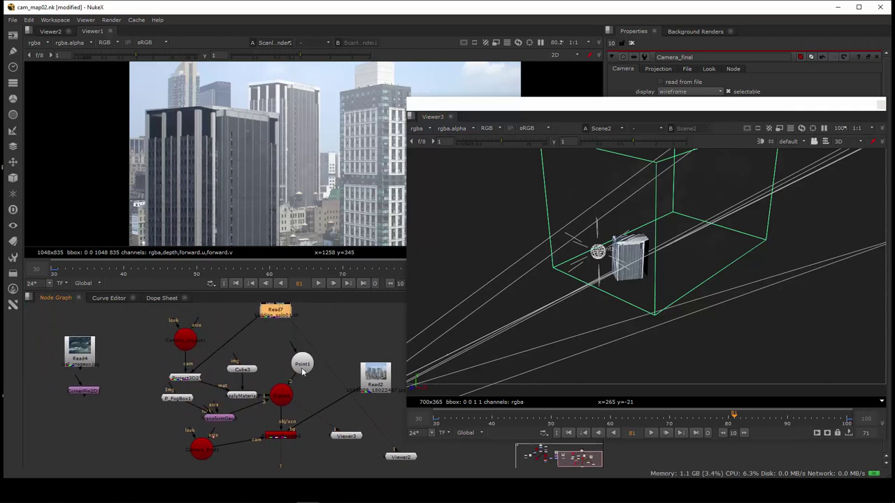
drag(302, 370, 289, 357)
click(185, 341)
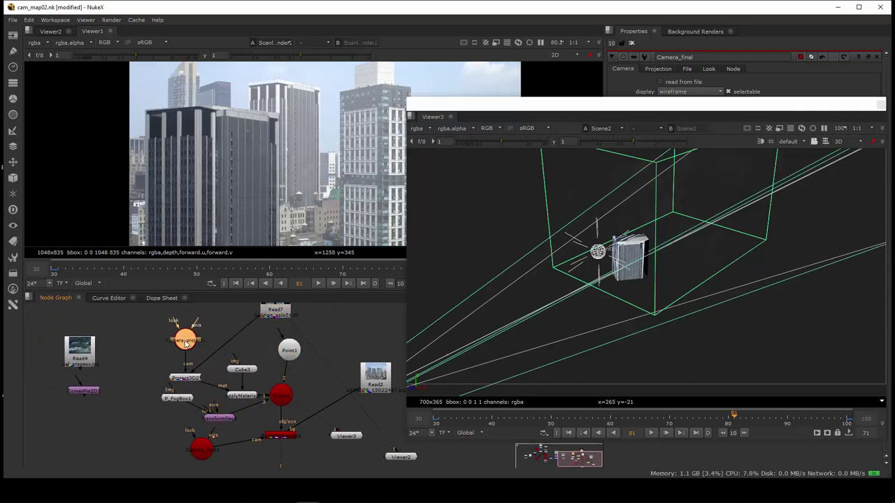
drag(186, 344, 186, 316)
drag(185, 378, 185, 351)
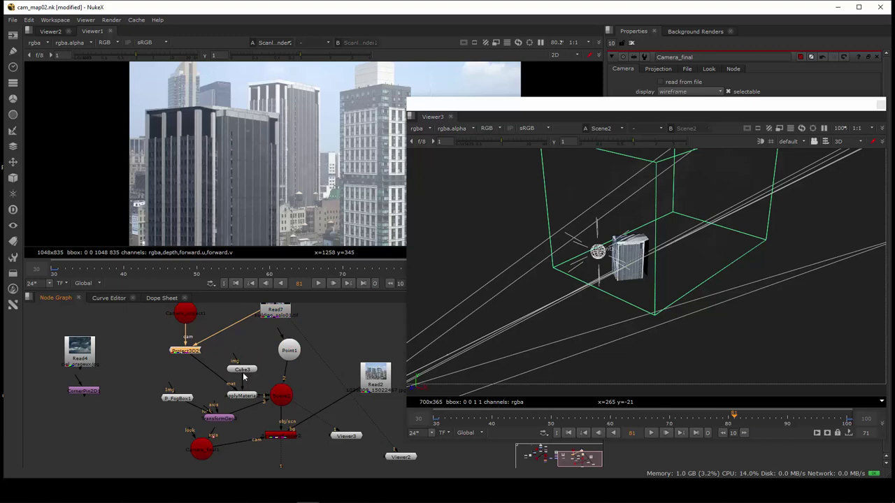
drag(243, 372, 236, 343)
Step: Select Scene2 and examine from several angles how the building, point light, cameras and fog volume sit in 3D
scroll(251, 383, up, 3)
click(303, 402)
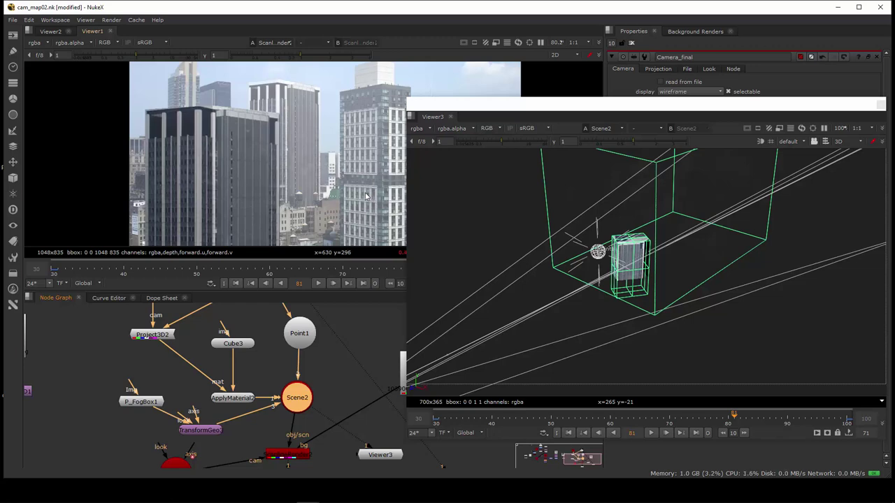
scroll(669, 239, down, 2)
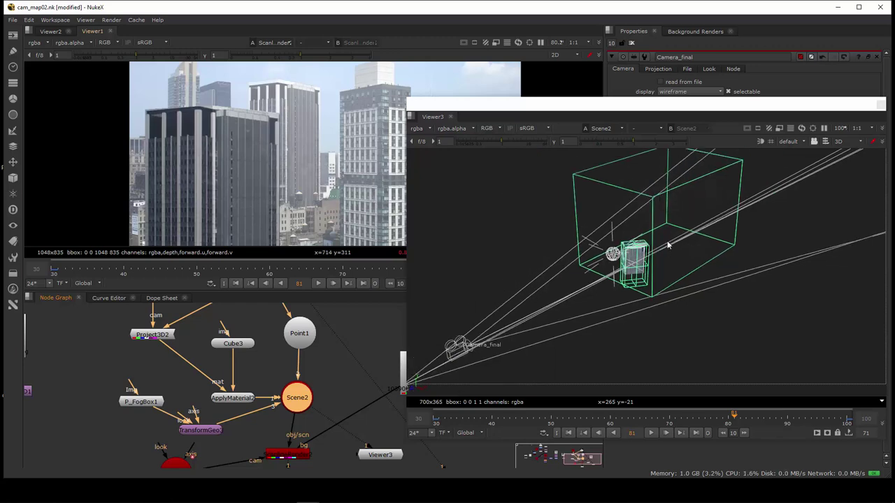
mouse_move(669, 269)
middle_down()
mouse_move(659, 295)
mouse_move(669, 273)
middle_up()
ctrl+drag(668, 273, 591, 274)
scroll(590, 275, up, 4)
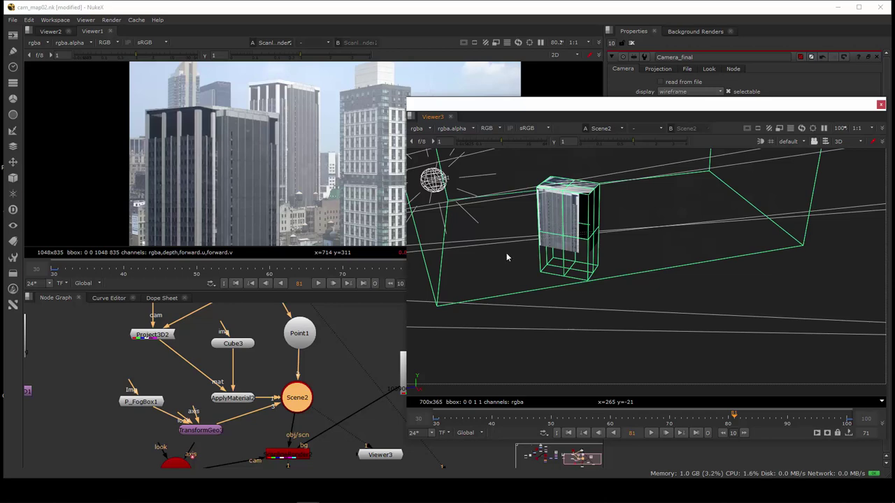
scroll(638, 285, down, 2)
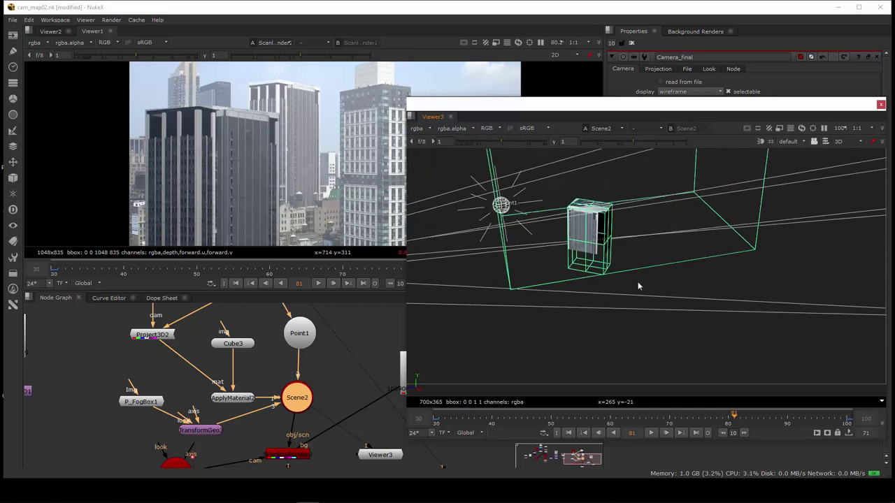
middle_drag(639, 266, 625, 287)
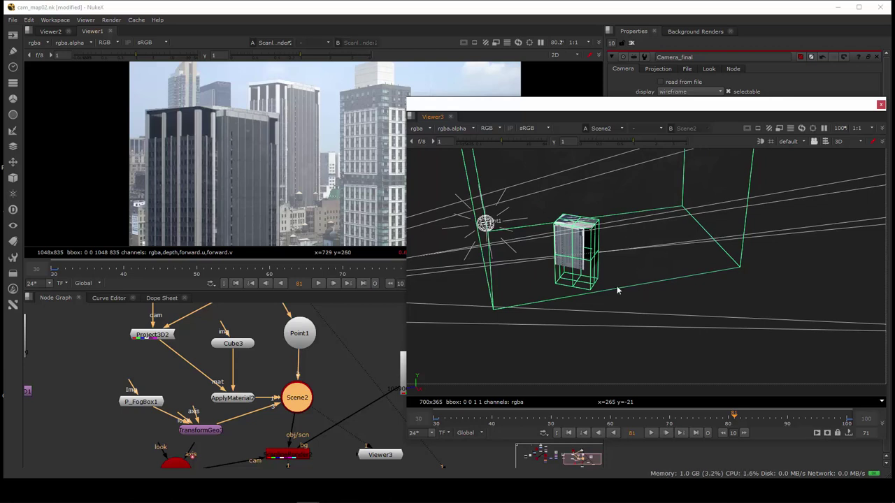
middle_drag(618, 258, 667, 183)
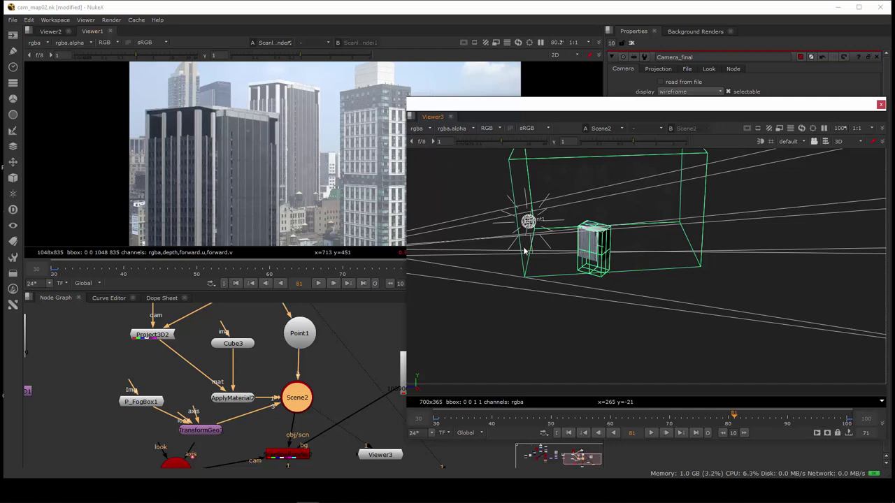
ctrl+drag(567, 286, 704, 281)
scroll(667, 281, up, 10)
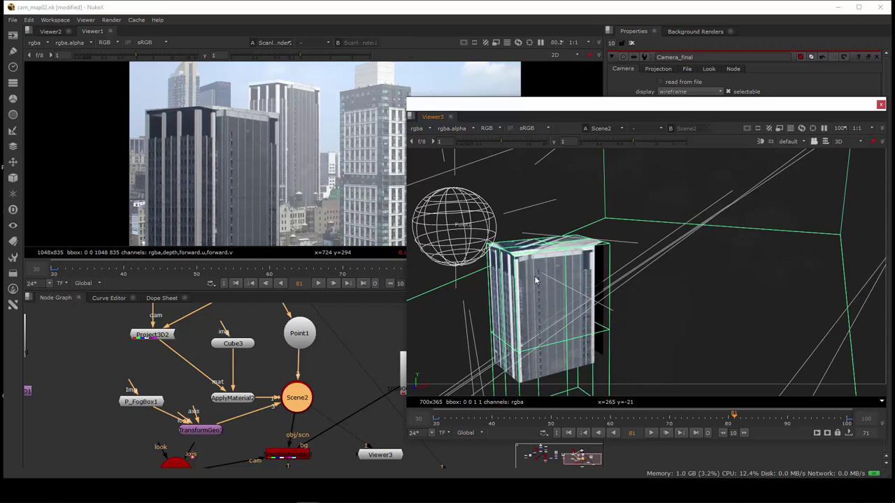
scroll(536, 280, down, 5)
scroll(587, 301, down, 2)
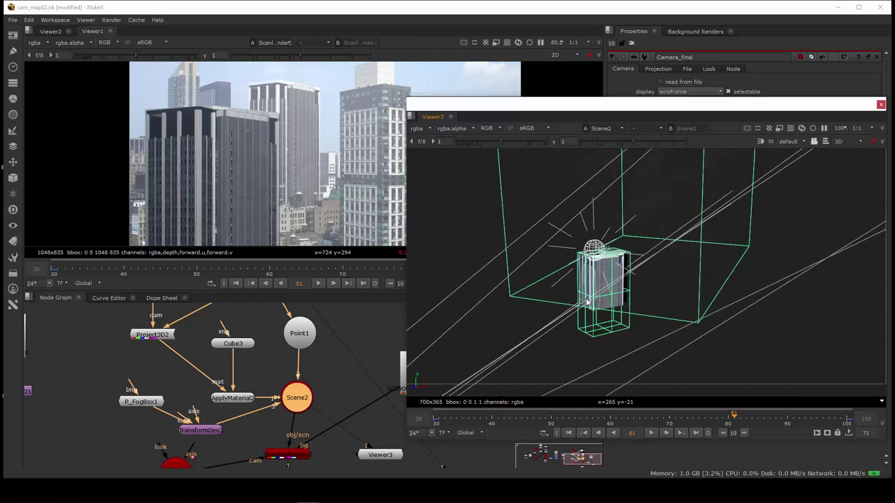
scroll(590, 297, down, 2)
ctrl+drag(627, 300, 543, 299)
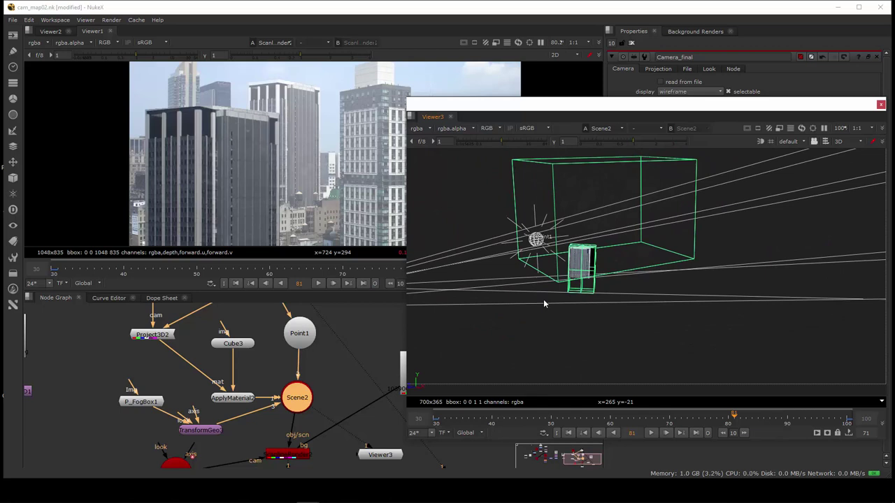
ctrl+drag(522, 288, 664, 349)
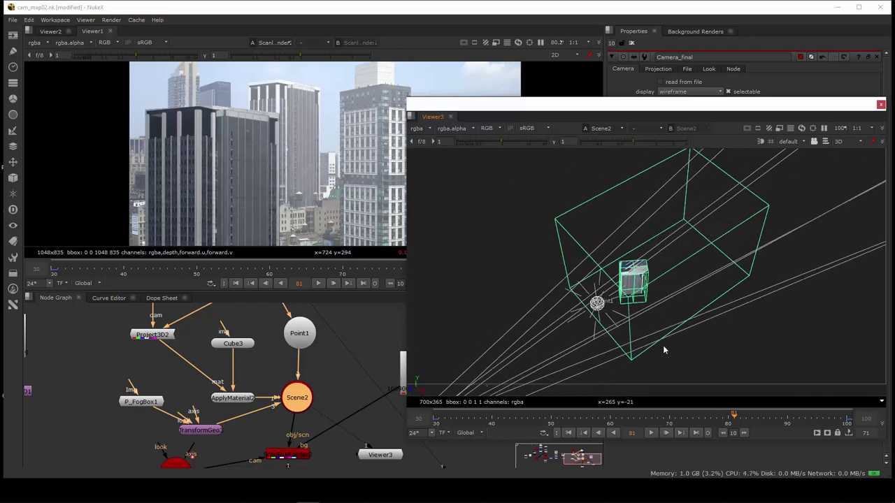
Step: Nudge the Viewer3 and Viewer1 nodes and disconnect the city image from ScanlineRender2's bg input
mouse_move(293, 454)
mouse_down()
mouse_move(309, 453)
mouse_move(299, 452)
mouse_up()
middle_drag(325, 416, 298, 391)
scroll(283, 409, down, 1)
scroll(284, 409, down, 2)
drag(317, 390, 332, 398)
scroll(294, 423, up, 1)
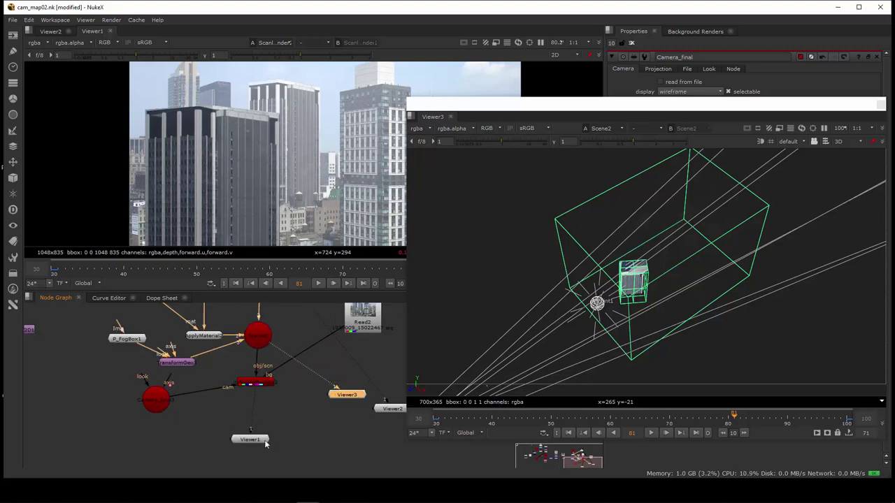
click(263, 442)
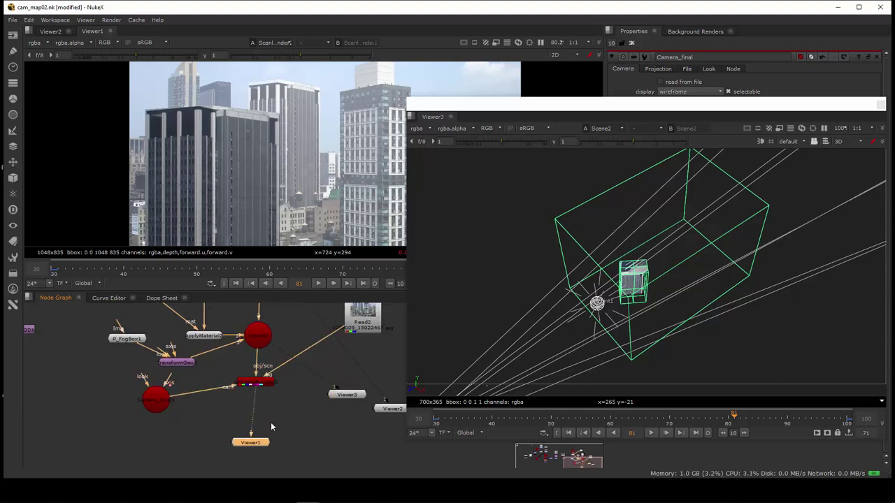
scroll(274, 421, up, 2)
middle_drag(274, 421, 298, 436)
drag(282, 365, 350, 354)
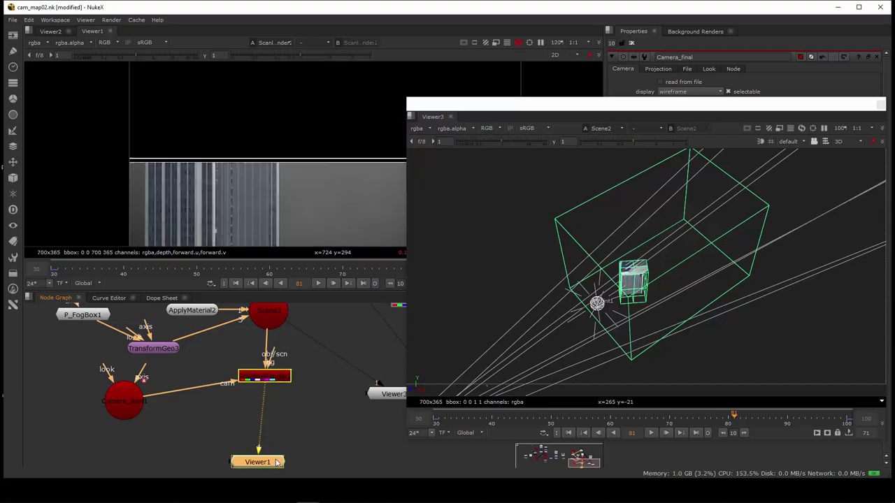
Step: Add a Merge node with ScanlineRender2 as its A input and connect Viewer1 to the merge
click(296, 438)
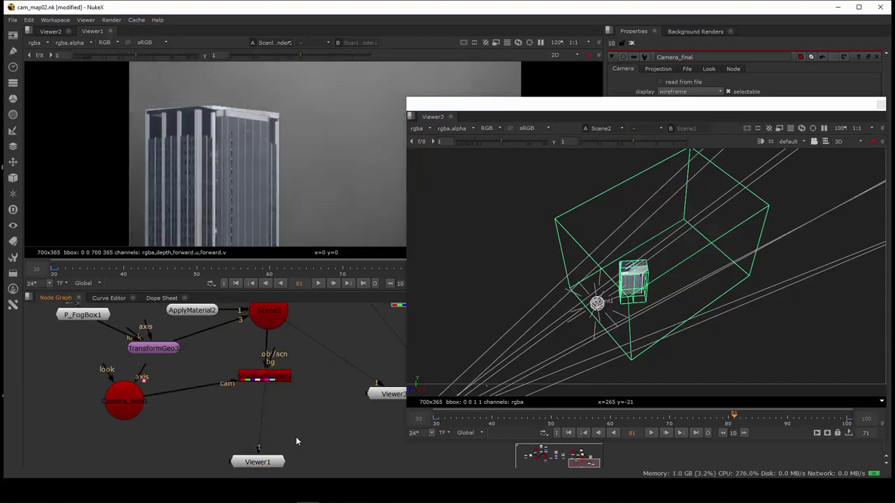
key(m)
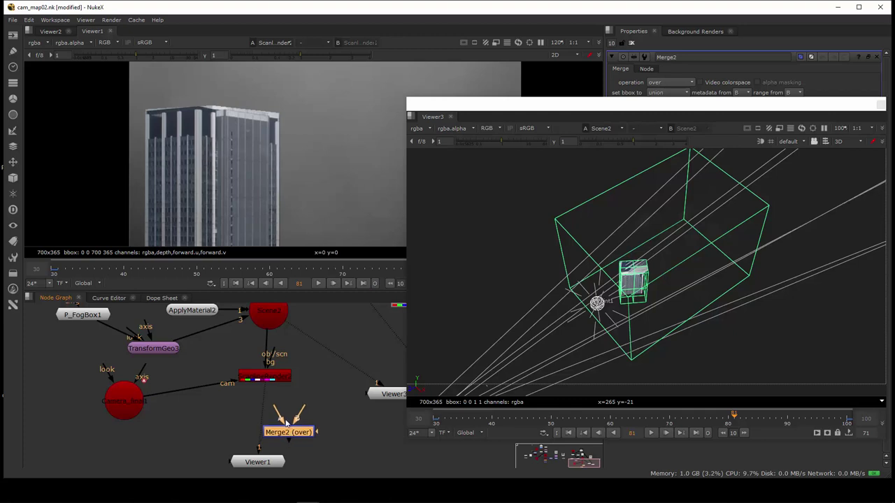
drag(283, 417, 279, 375)
drag(258, 451, 306, 467)
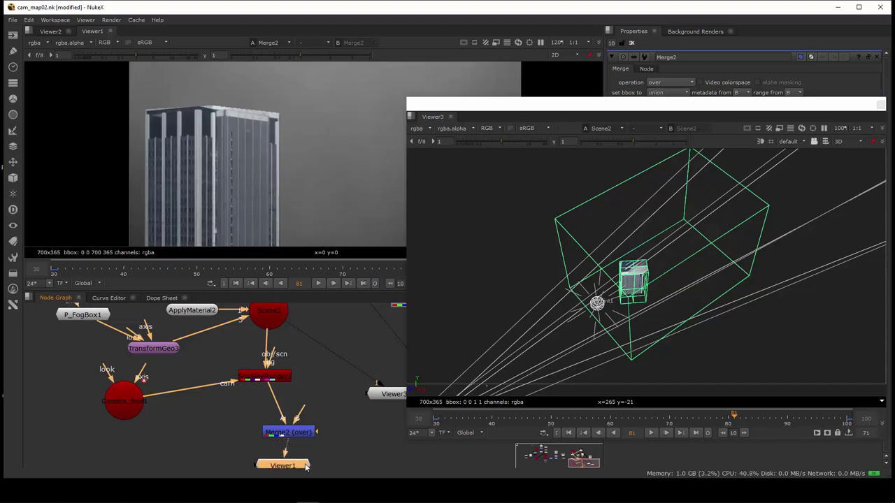
Step: Bring the Read2 city image closer to the Merge node and connect it to the B input, shifting Viewer3 aside
middle_drag(344, 437, 281, 446)
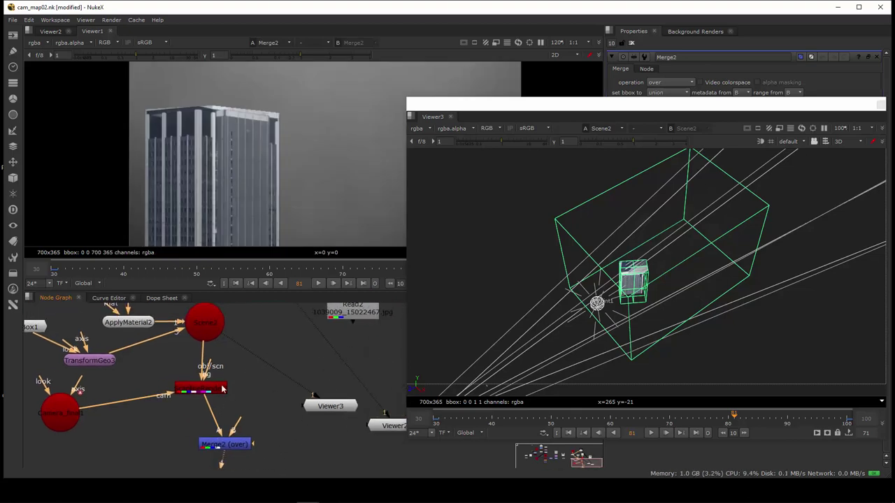
drag(212, 365, 267, 360)
middle_drag(320, 361, 327, 402)
drag(356, 343, 295, 398)
middle_drag(266, 440, 277, 383)
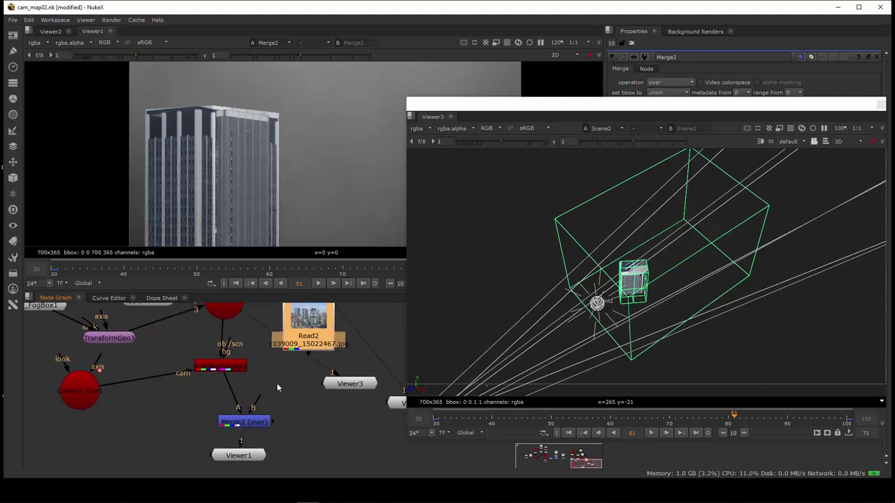
drag(258, 395, 304, 340)
drag(334, 377, 379, 324)
mouse_move(312, 346)
mouse_down()
mouse_move(314, 360)
mouse_move(324, 340)
mouse_up()
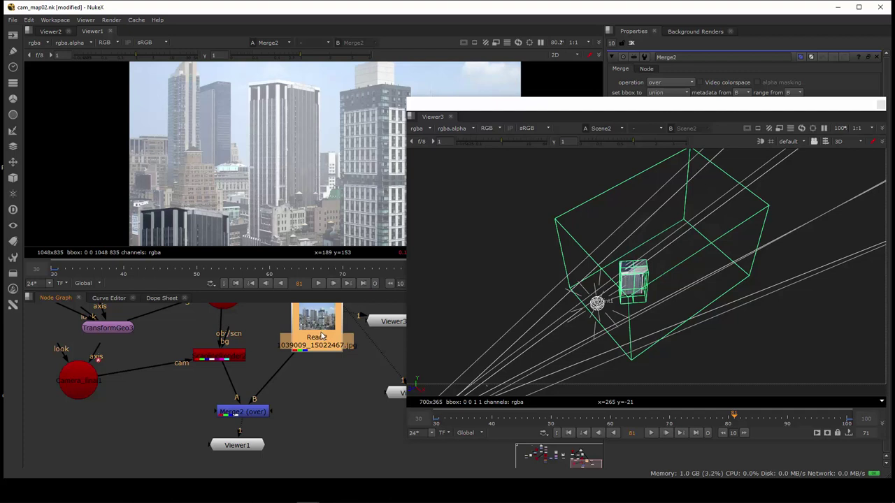
Step: Insert a Reformat node between the Read2 city image and the Merge node's B input
key(Tab)
text(ref)
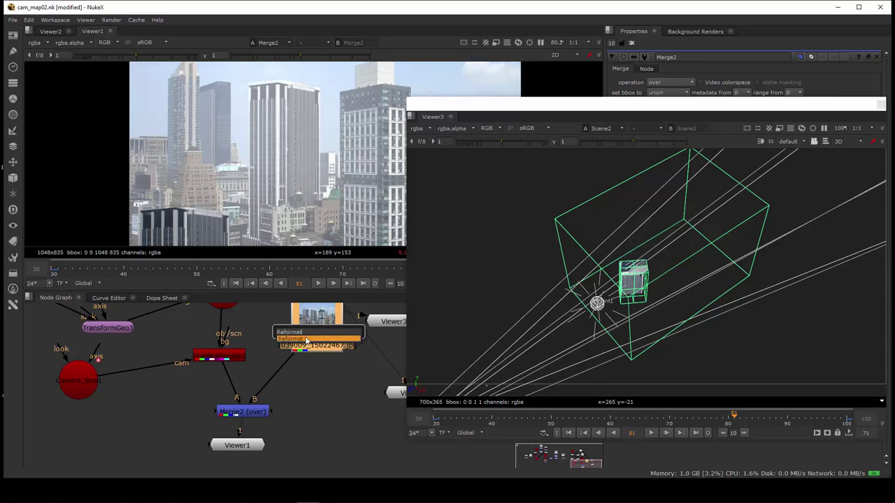
click(305, 339)
drag(315, 365, 316, 368)
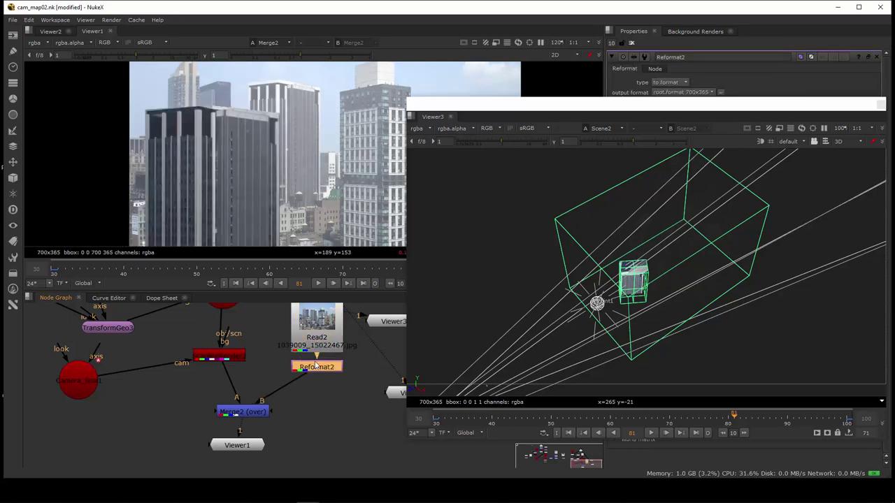
Step: Move the floating Viewer3 window out of the way to check the merged image and the Reformat settings
drag(491, 100, 484, 312)
click(328, 372)
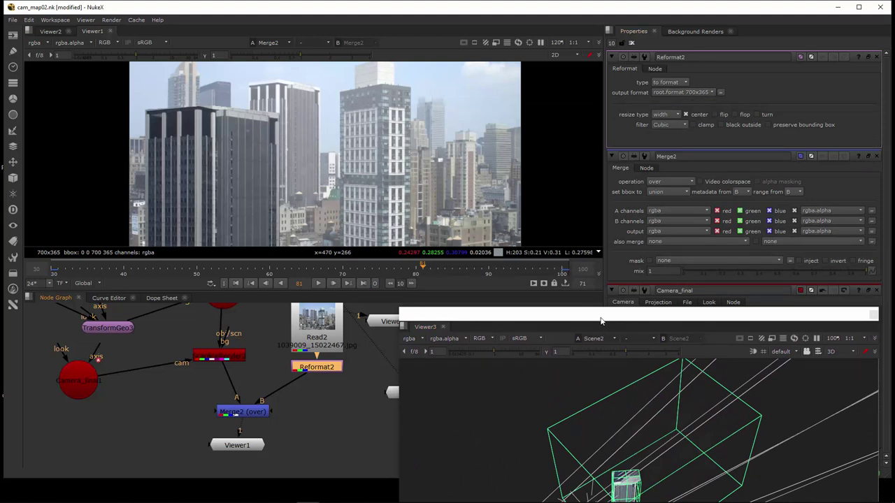
drag(604, 315, 587, 93)
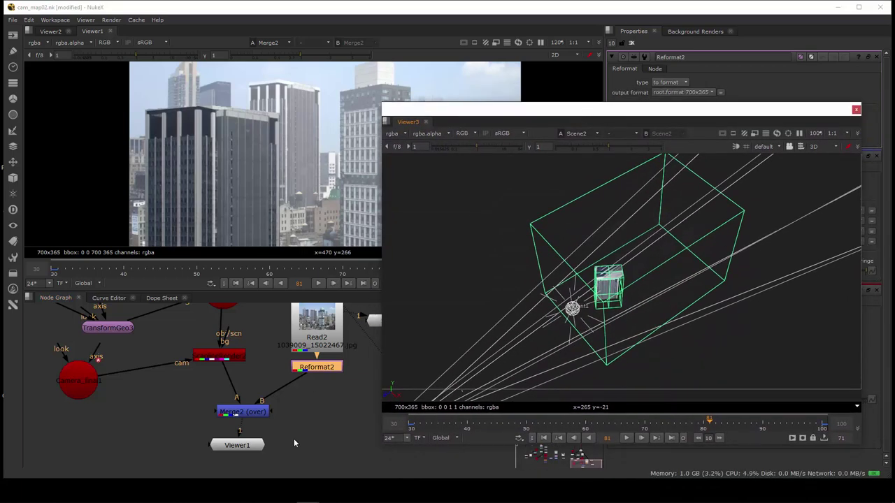
Step: Space out the end of the node tree, lowering Reformat2 slightly and moving Merge2 and Viewer1 further down
middle_drag(294, 441, 283, 444)
drag(239, 454, 245, 459)
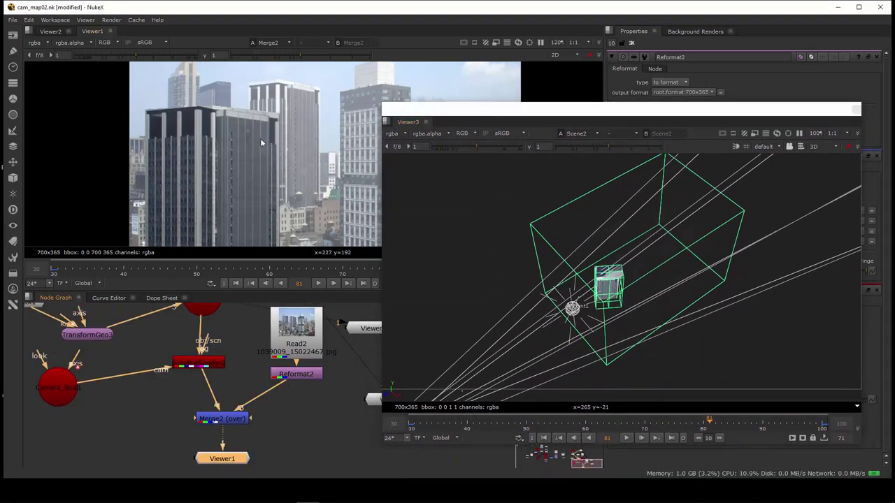
drag(300, 374, 301, 381)
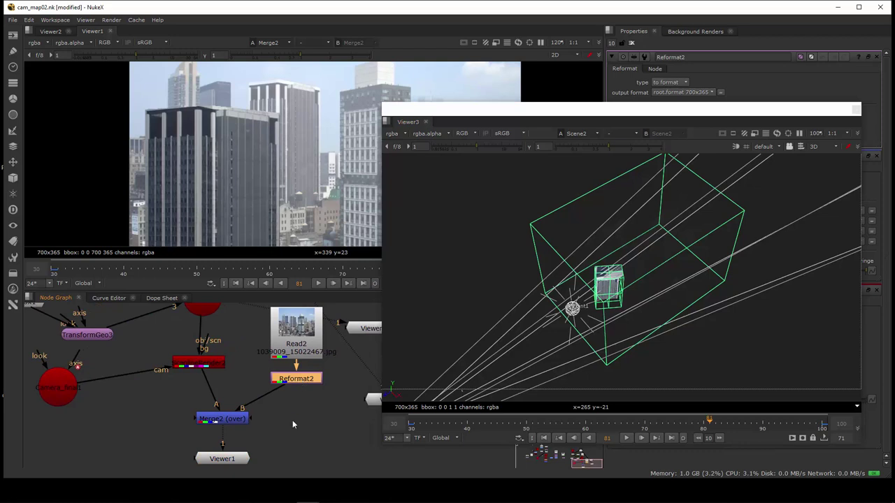
middle_drag(292, 422, 274, 419)
click(219, 419)
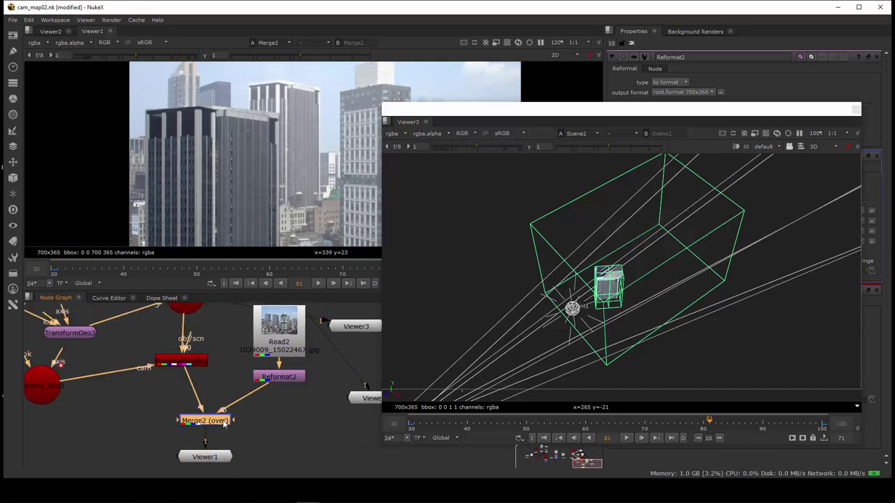
drag(221, 458, 217, 472)
drag(222, 416, 219, 432)
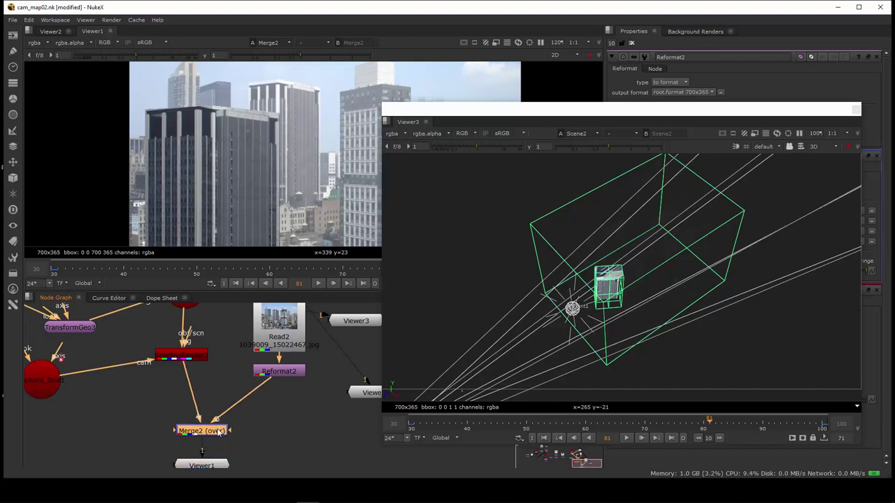
mouse_move(275, 441)
middle_down()
mouse_move(284, 412)
mouse_move(284, 434)
middle_up()
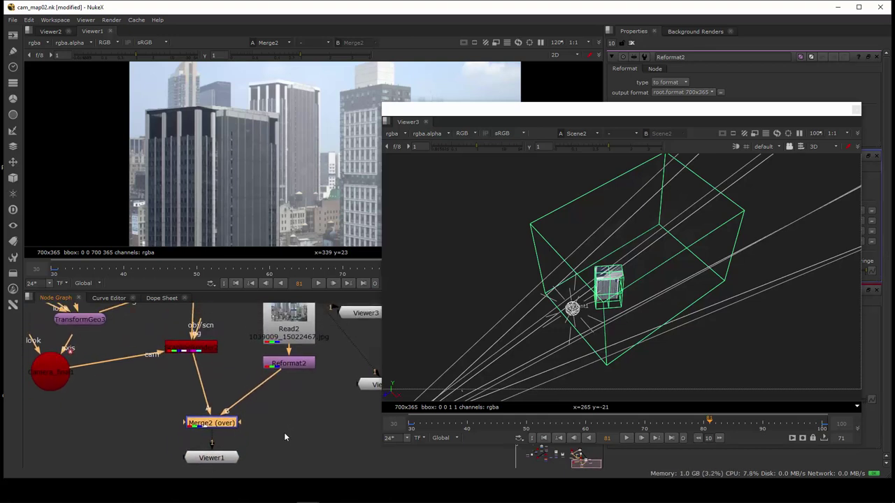
Step: Line ScanlineRender2 up directly above Merge2's A input and nudge Viewer1 and Merge2 slightly lower
drag(191, 347, 209, 347)
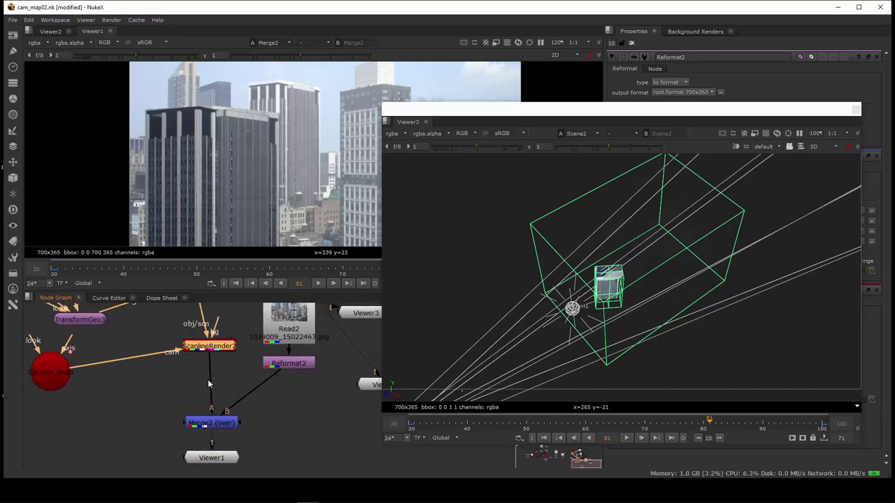
click(268, 407)
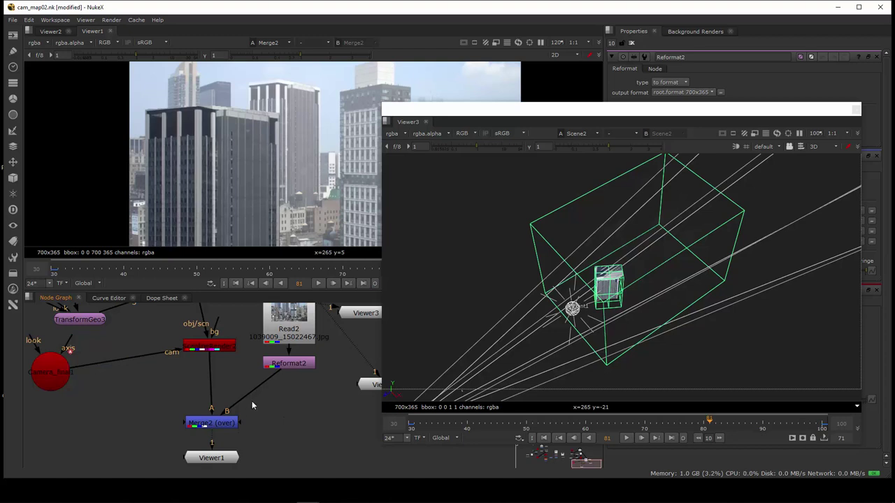
click(217, 464)
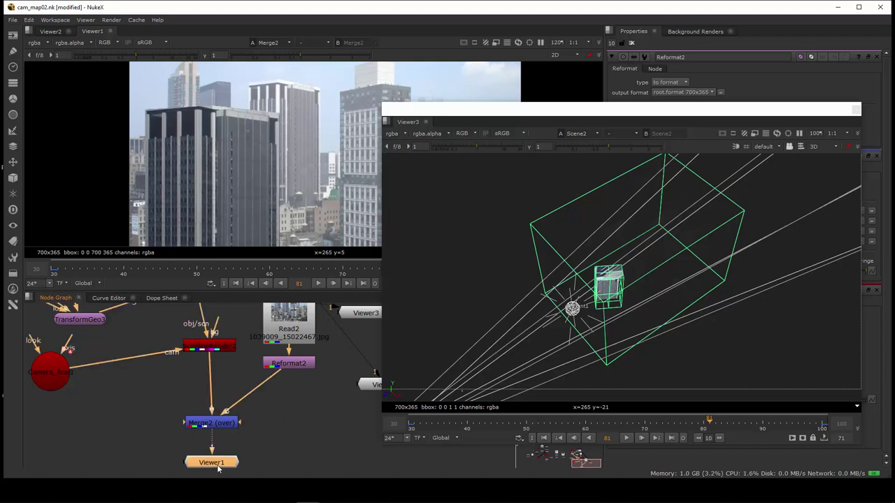
drag(231, 425, 230, 431)
Step: Insert a Transform node between Reformat2 and Merge2's B input and shift the city image to translate x -6, y 6.5
click(270, 408)
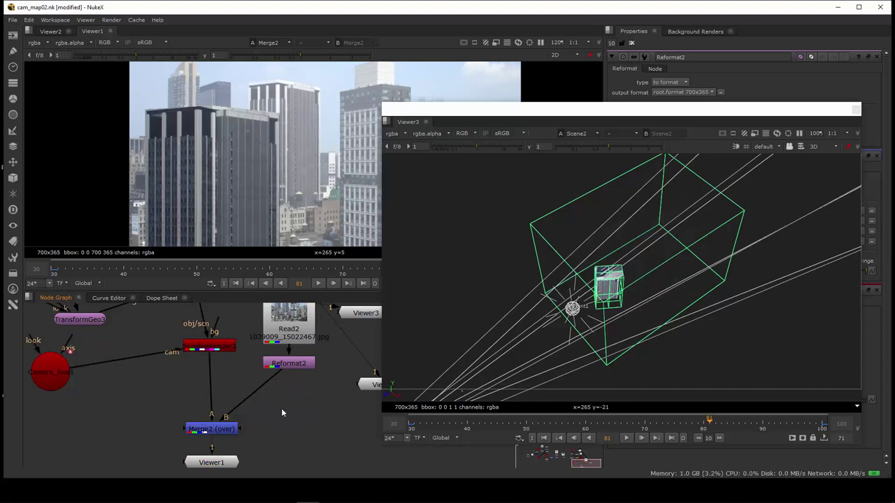
key(Tab)
text(tr)
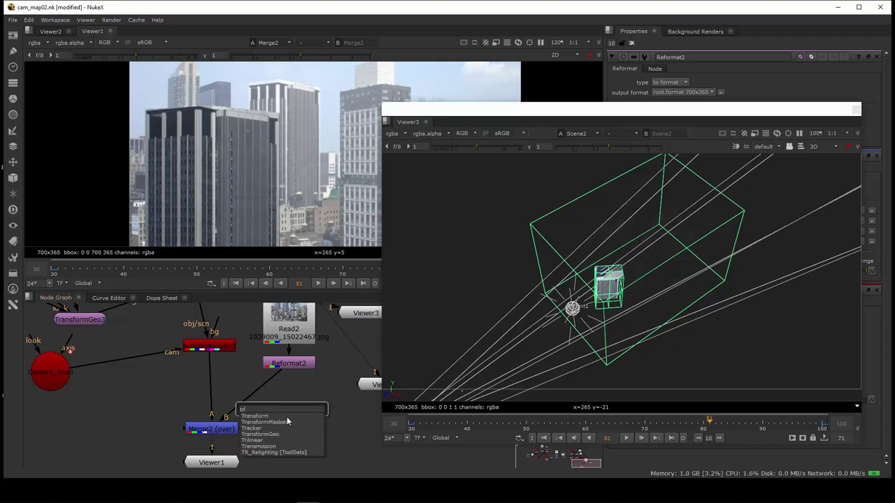
key(Return)
mouse_move(286, 408)
mouse_down()
mouse_move(266, 390)
mouse_move(294, 396)
mouse_up()
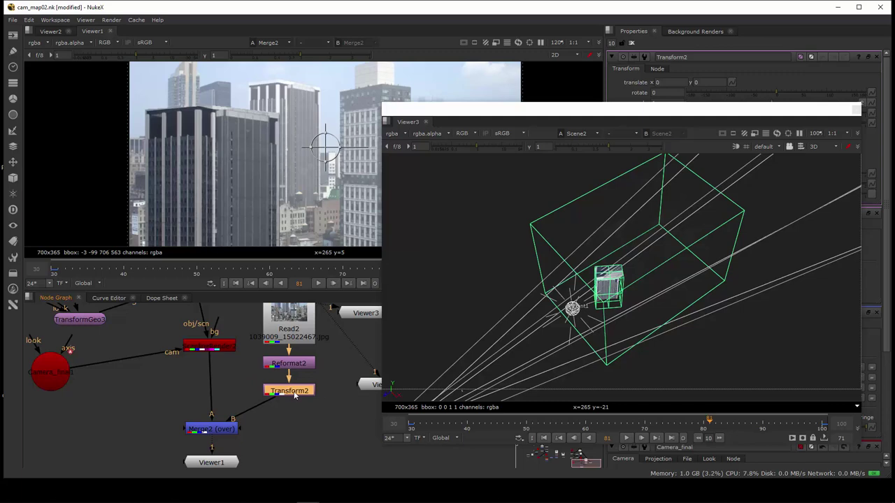
mouse_move(326, 149)
mouse_down()
mouse_move(342, 147)
mouse_move(314, 151)
mouse_move(322, 144)
mouse_up()
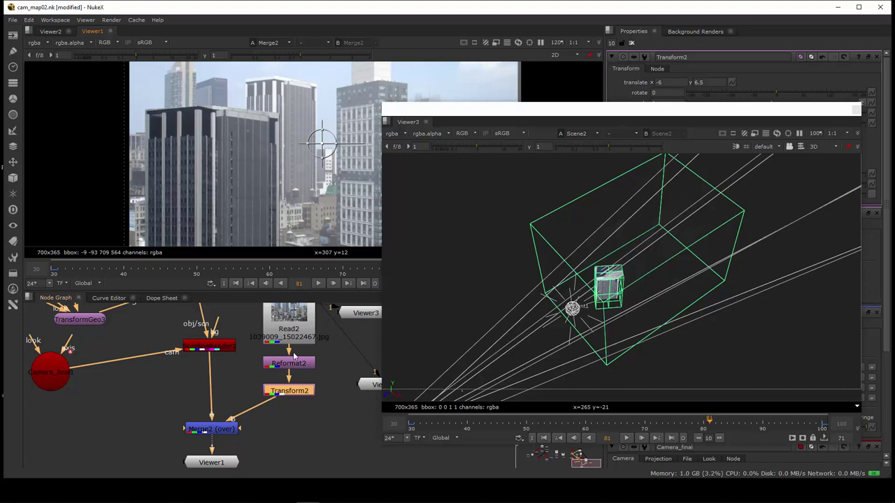
Step: Make room above Viewer1 and insert a ColorCorrect node between ScanlineRender2 and Merge2's A input
click(203, 434)
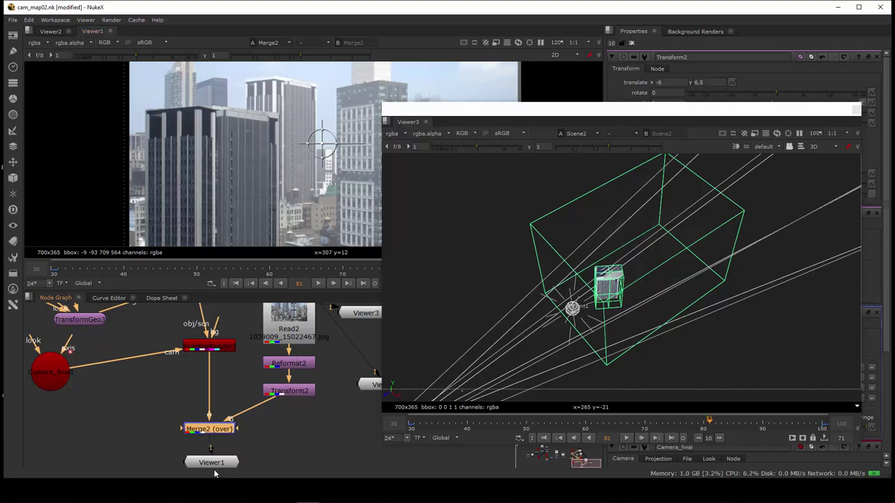
drag(216, 462, 214, 470)
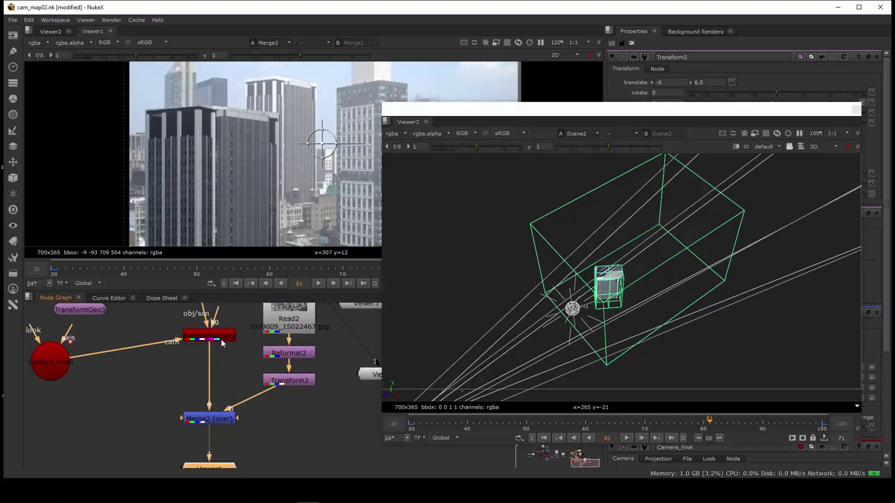
click(218, 366)
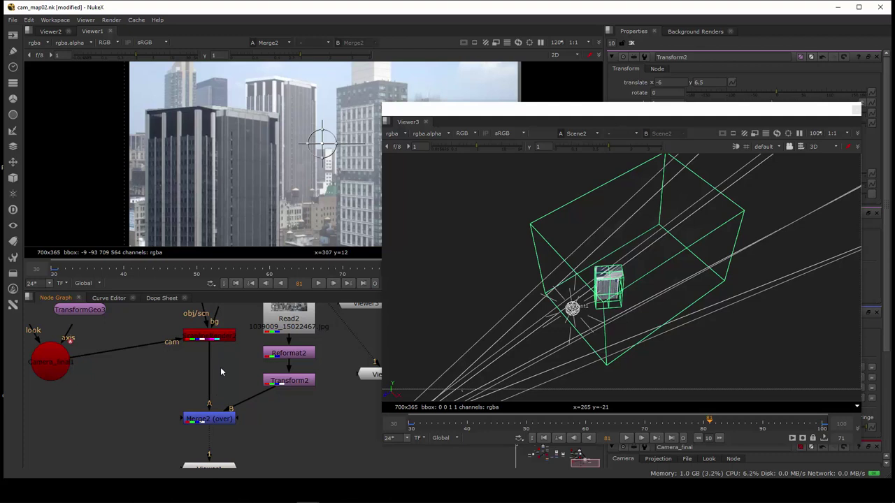
key(Tab)
text(colo)
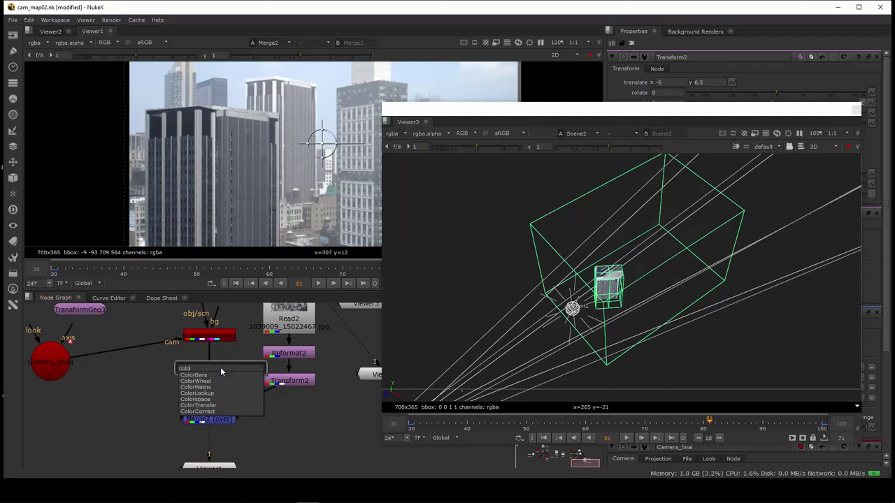
text(rcr)
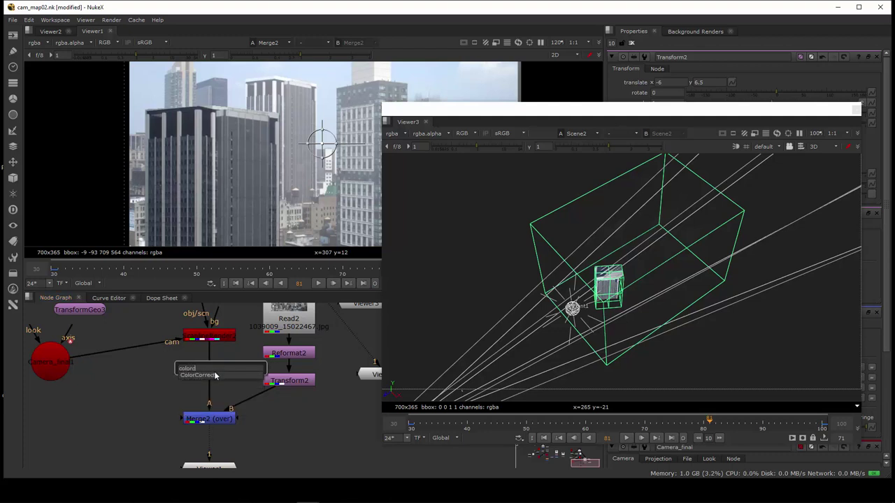
click(214, 374)
key(c)
drag(218, 374, 217, 369)
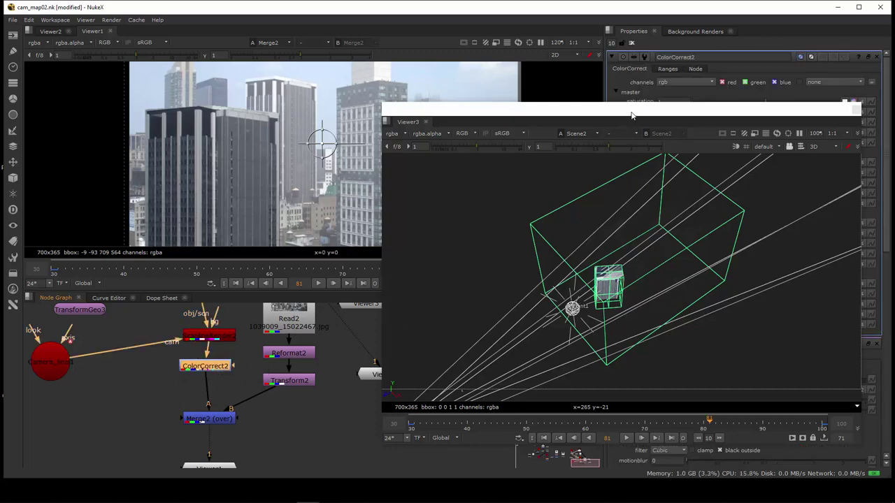
Step: Move the floating Viewer3 off the node properties and set ColorCorrect2's master saturation to 1.24
drag(632, 116, 651, 286)
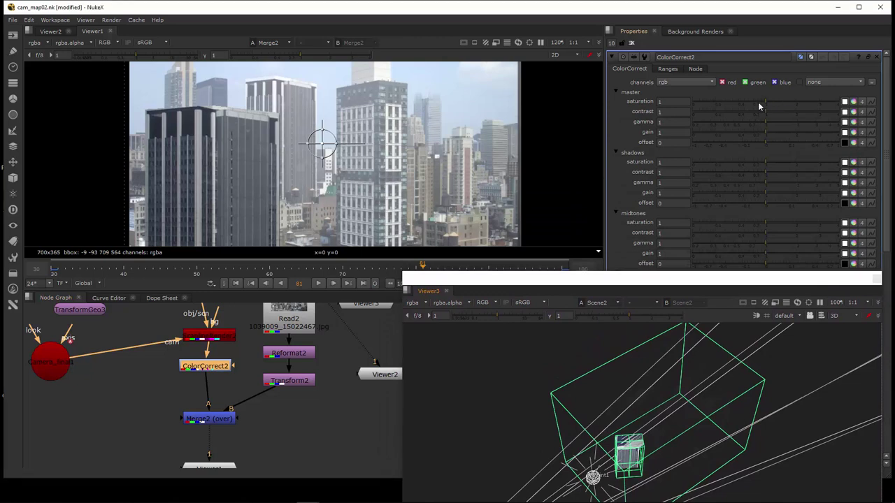
drag(758, 102, 741, 102)
click(771, 106)
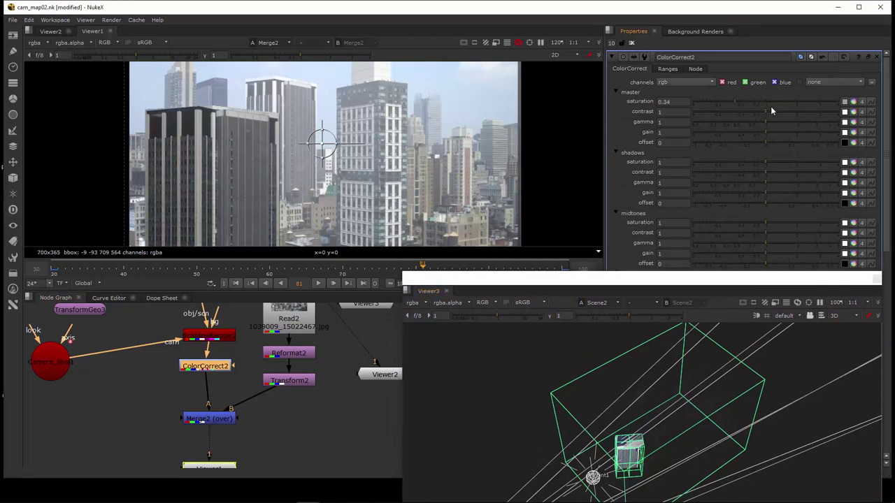
drag(781, 106, 773, 106)
Step: Duplicate ColorCorrect2 and insert the copy between Transform2 and Merge2's B input, nudging Merge2 down
click(280, 395)
click(211, 369)
key(ctrl+c)
key(ctrl+v)
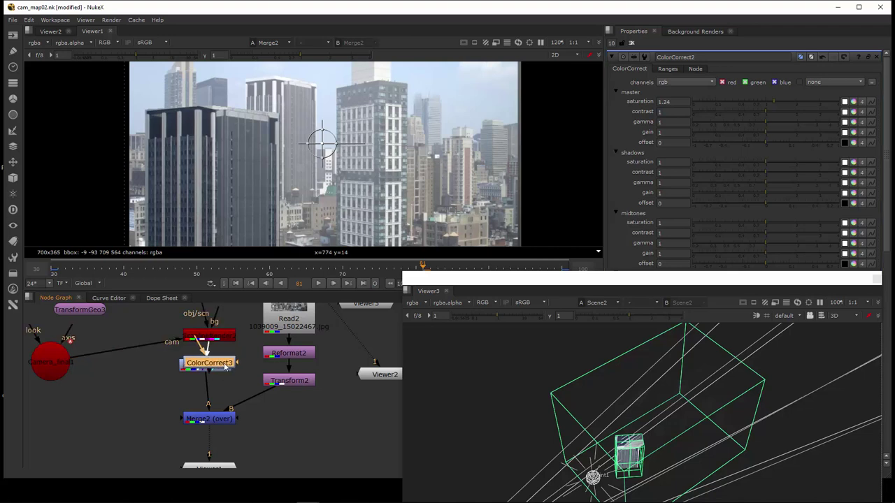
drag(214, 371, 300, 407)
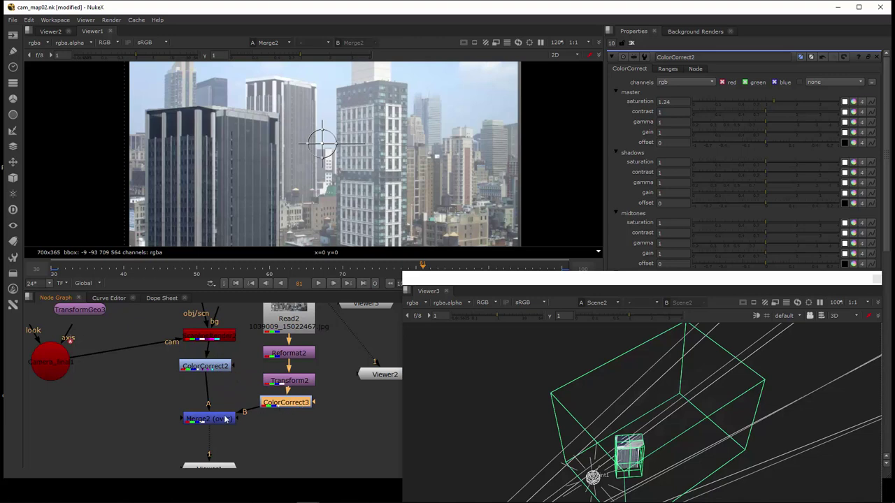
drag(225, 419, 221, 424)
Step: Desaturate the background city image by setting ColorCorrect3's master saturation to 0.66
click(279, 404)
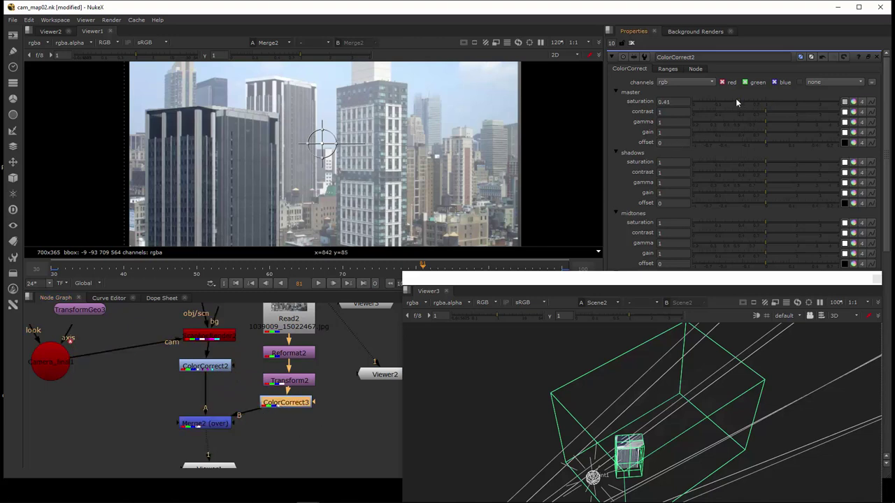
click(712, 99)
click(704, 104)
drag(704, 101, 761, 106)
middle_drag(330, 433, 347, 393)
drag(245, 430, 241, 438)
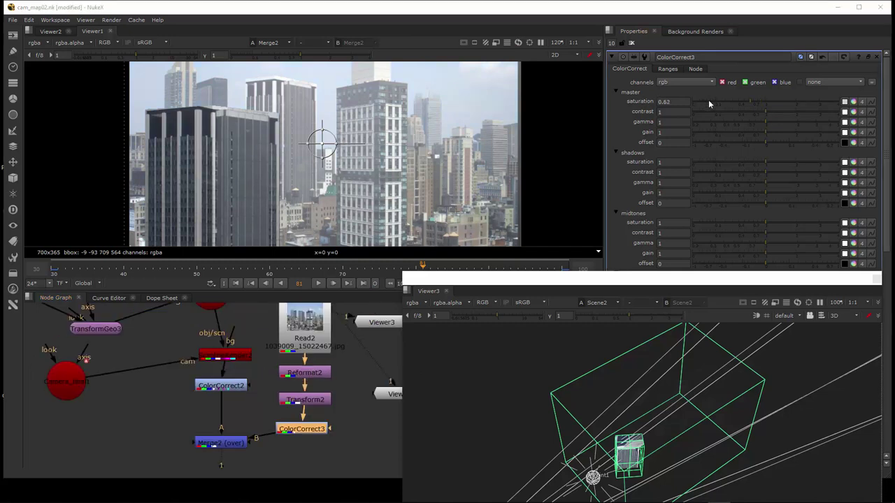
drag(709, 100, 752, 101)
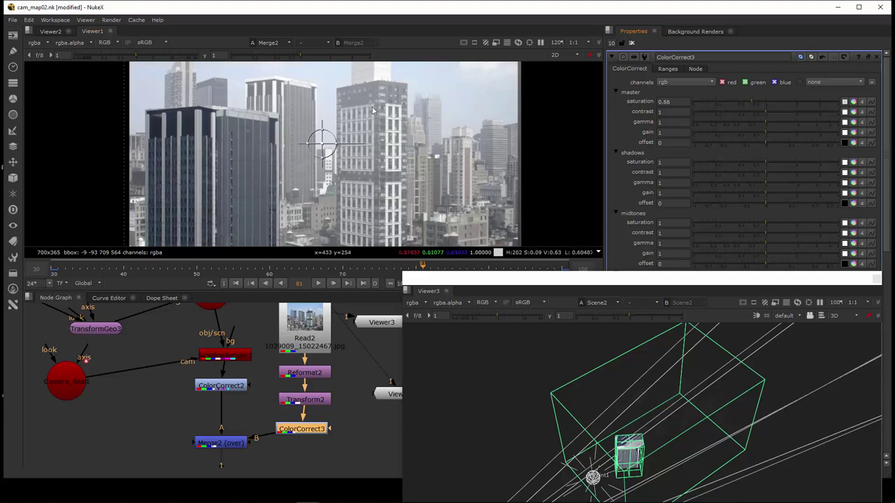
Step: Shift Viewer3 and ColorCorrect2 aside and insert an EdgeBlur node between ColorCorrect2 and Merge2's A input
drag(485, 285, 457, 123)
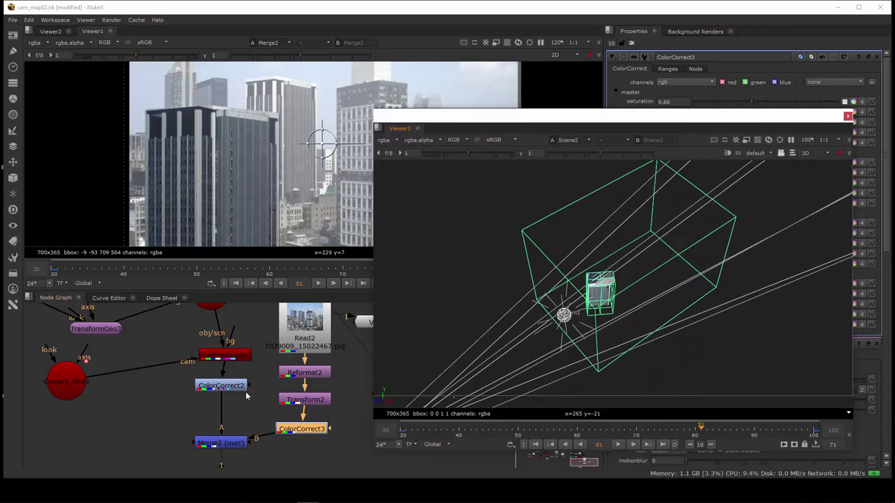
drag(239, 390, 244, 395)
click(240, 424)
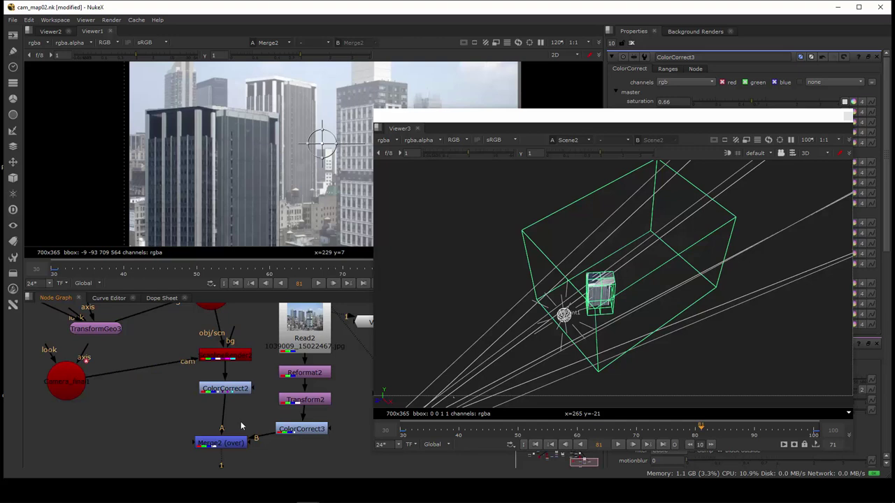
key(Tab)
text(edge)
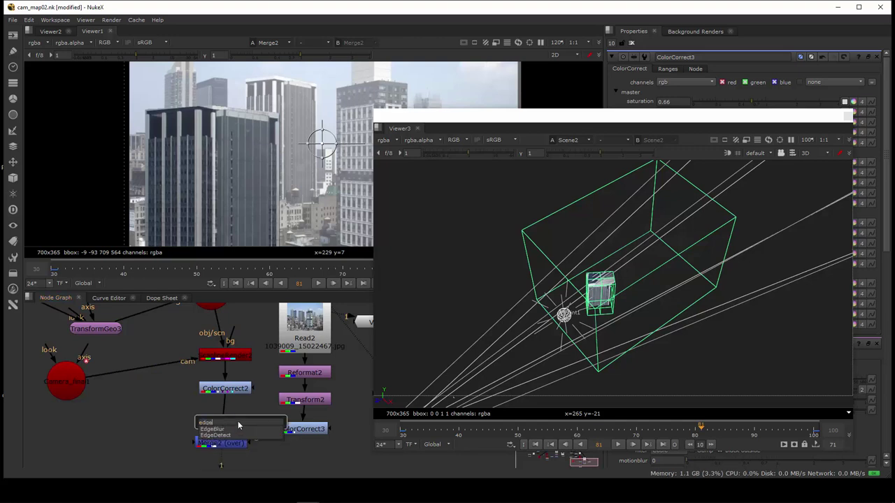
key(Return)
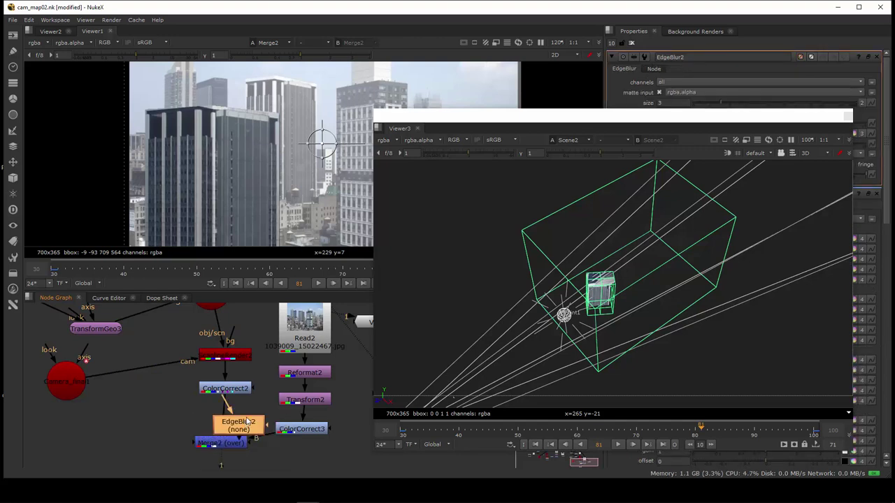
click(230, 414)
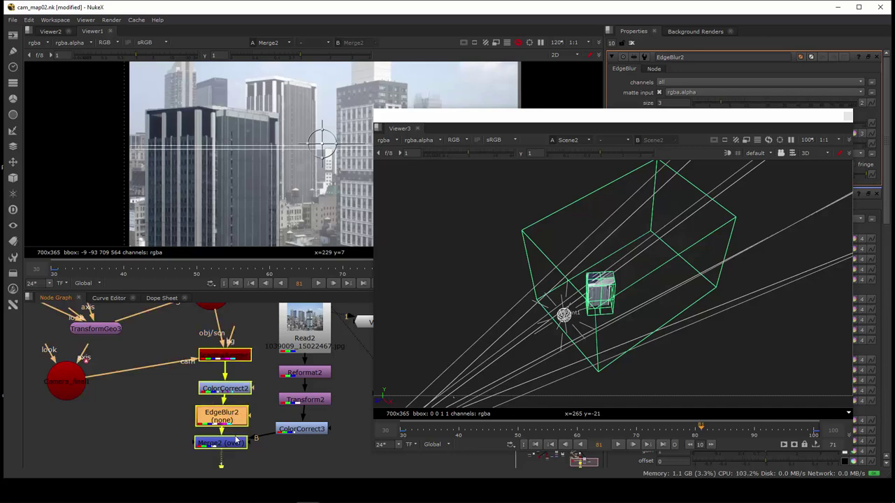
Step: Move Viewer3 clear of the properties, try a strong edge blur on EdgeBlur2, and settle its size at 4
drag(524, 113, 546, 213)
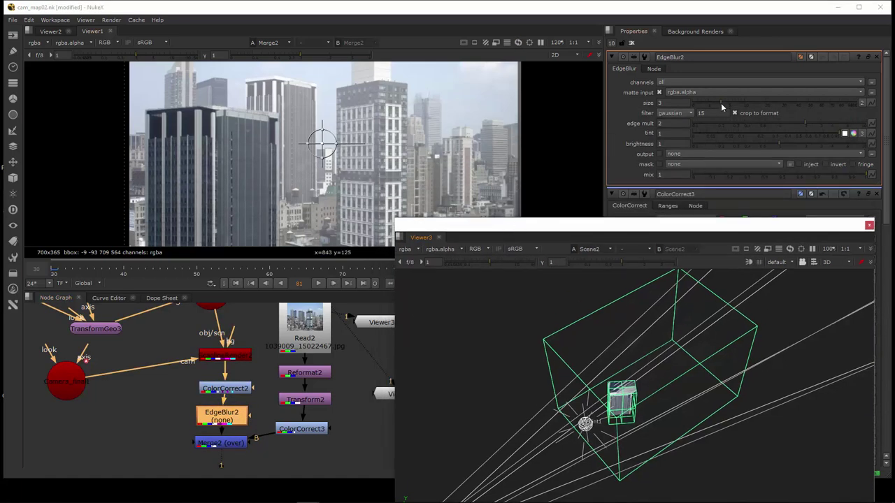
drag(721, 103, 731, 101)
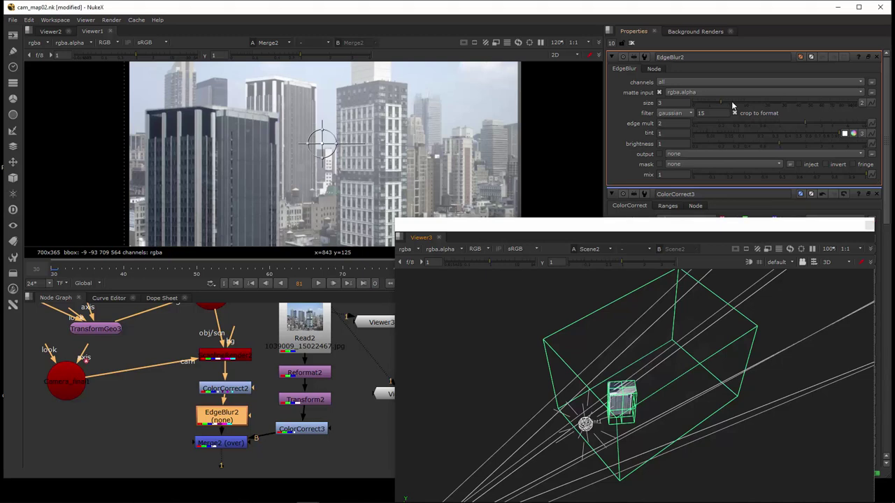
click(795, 103)
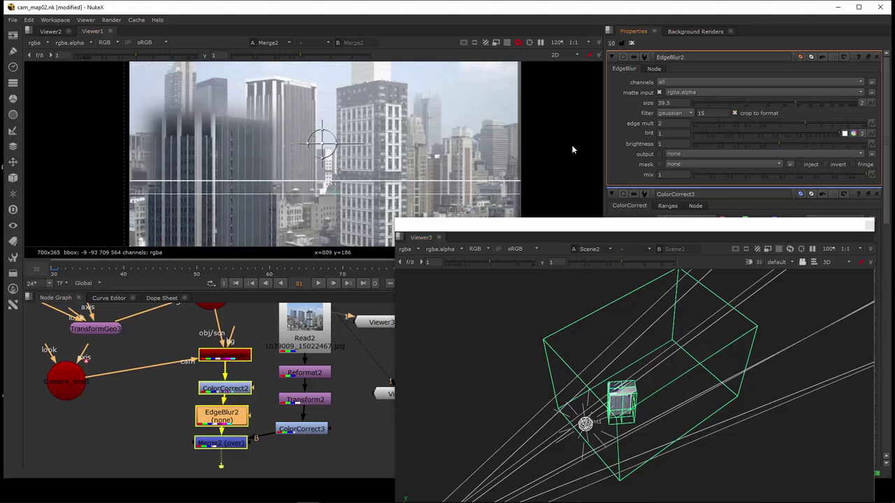
click(723, 103)
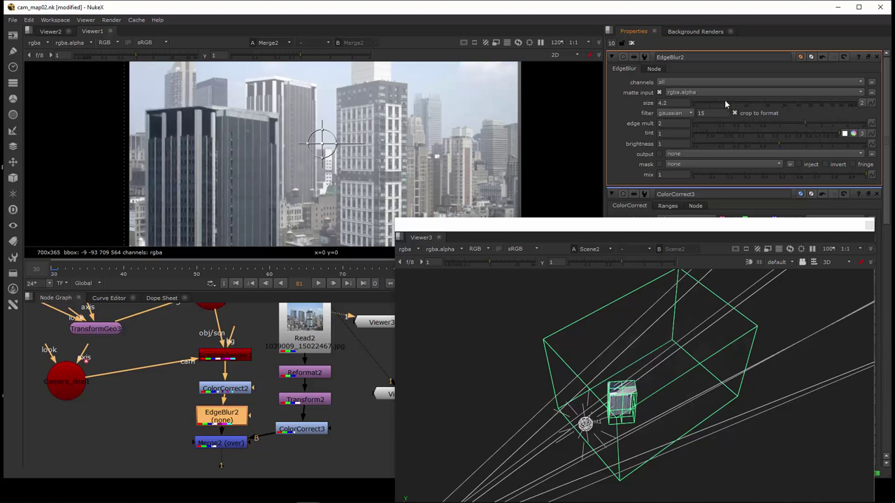
click(720, 105)
Step: Tidy the node graph by shifting Scene2 over ScanlineRender2 and lowering Viewer1 below Merge2
scroll(254, 426, down, 5)
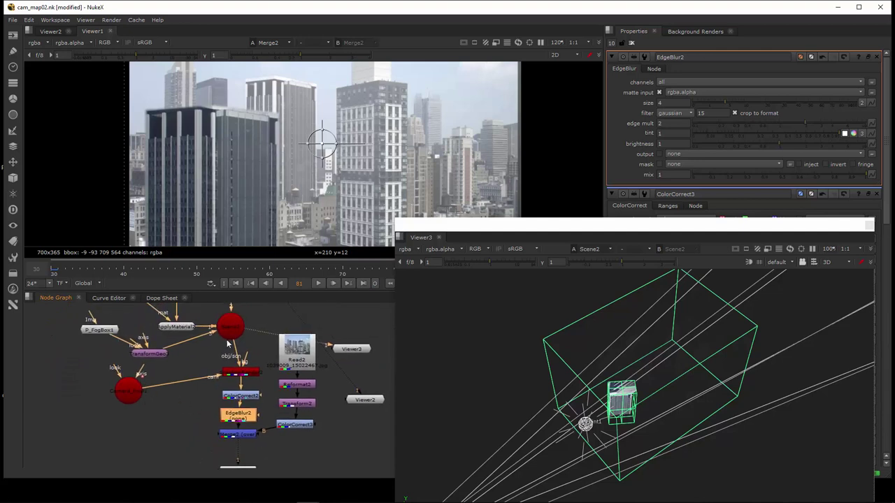
drag(232, 332, 236, 333)
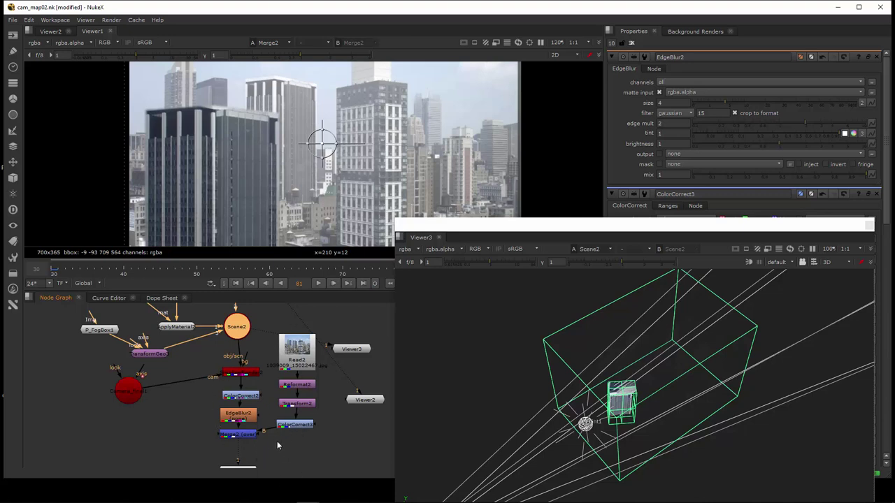
middle_drag(272, 453, 277, 410)
mouse_move(255, 428)
mouse_down()
mouse_move(254, 419)
mouse_move(258, 442)
mouse_up()
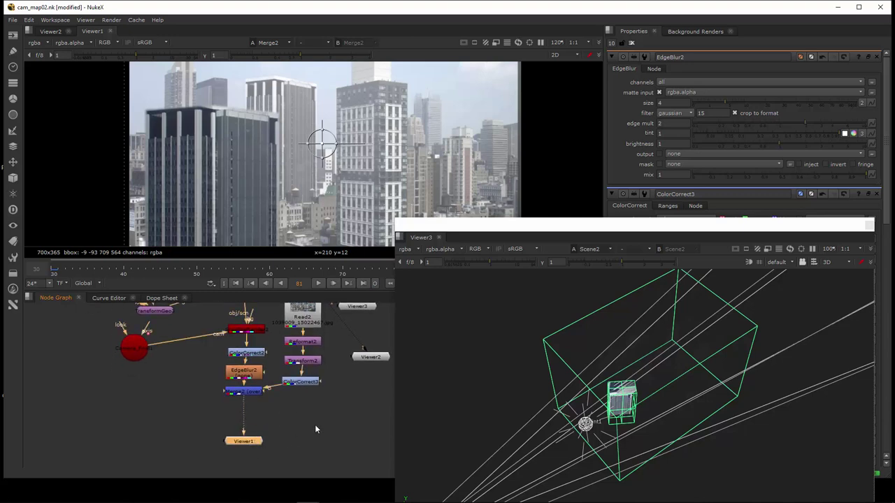
scroll(315, 426, up, 2)
middle_drag(316, 426, 365, 502)
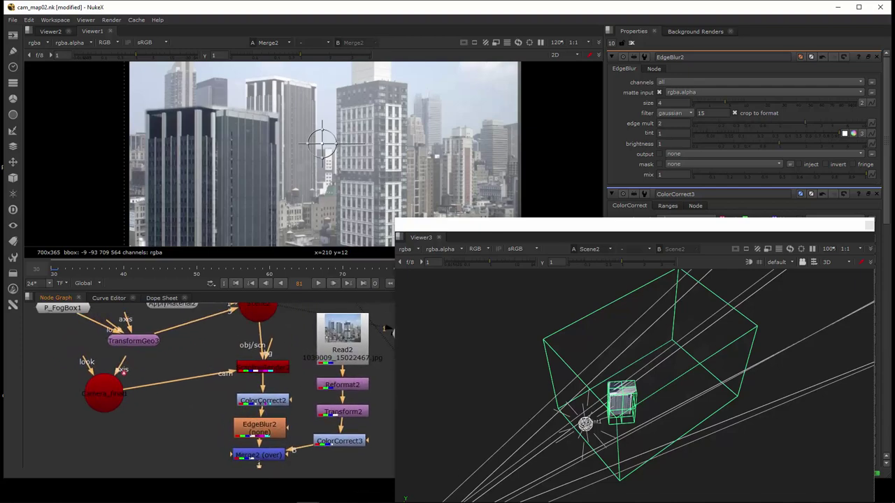